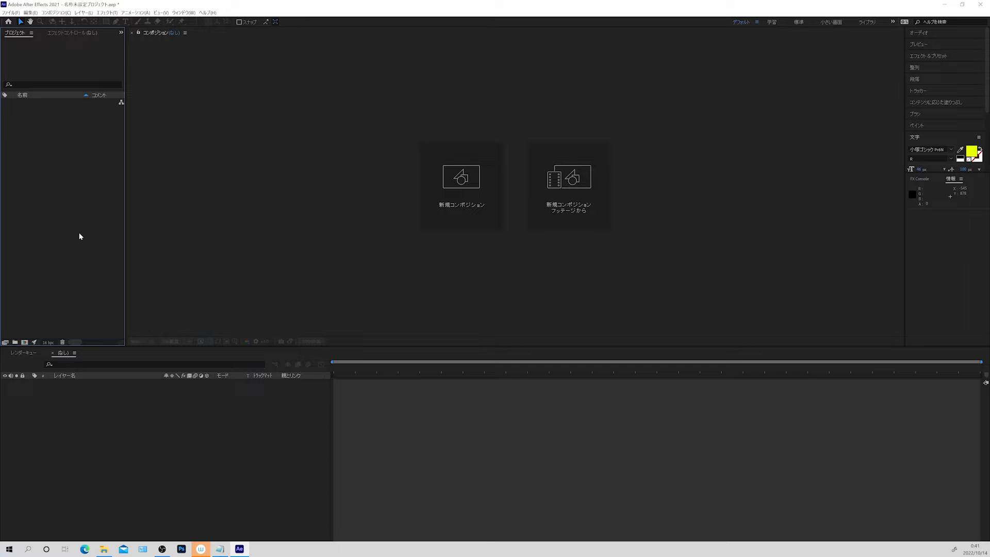
Create a 1920 x 1080 composition named saber at 30 frames per second, lasting 10 seconds.
click(24, 342)
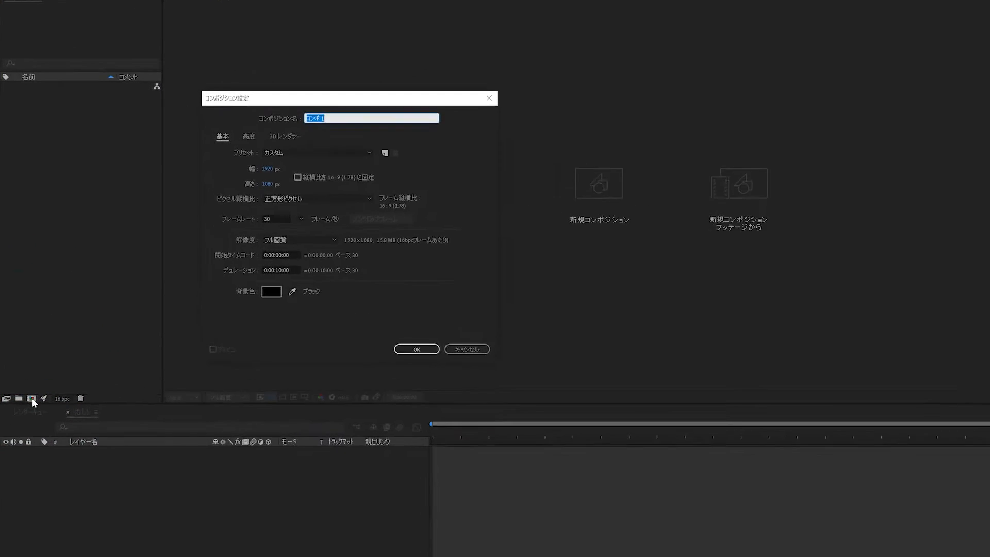
text(sa)
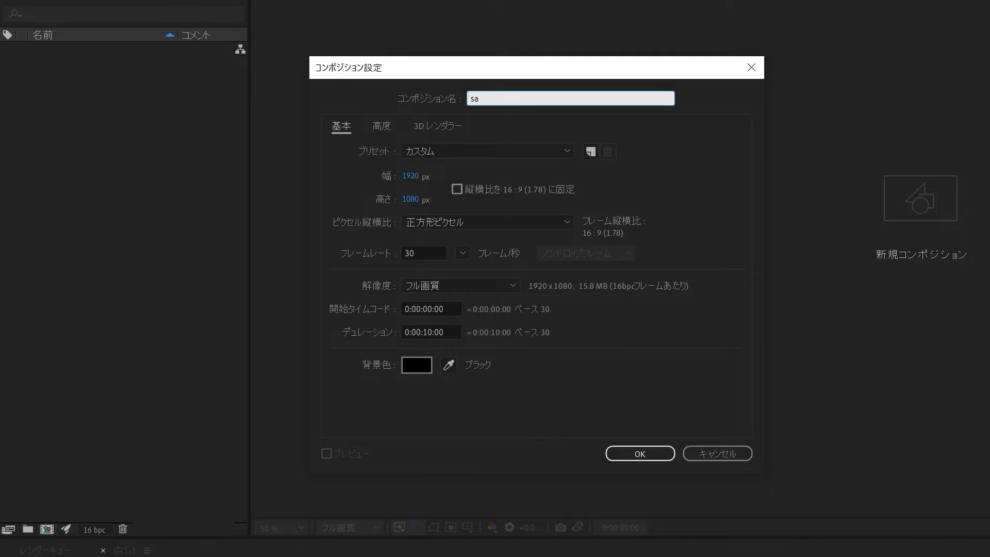
text(ber)
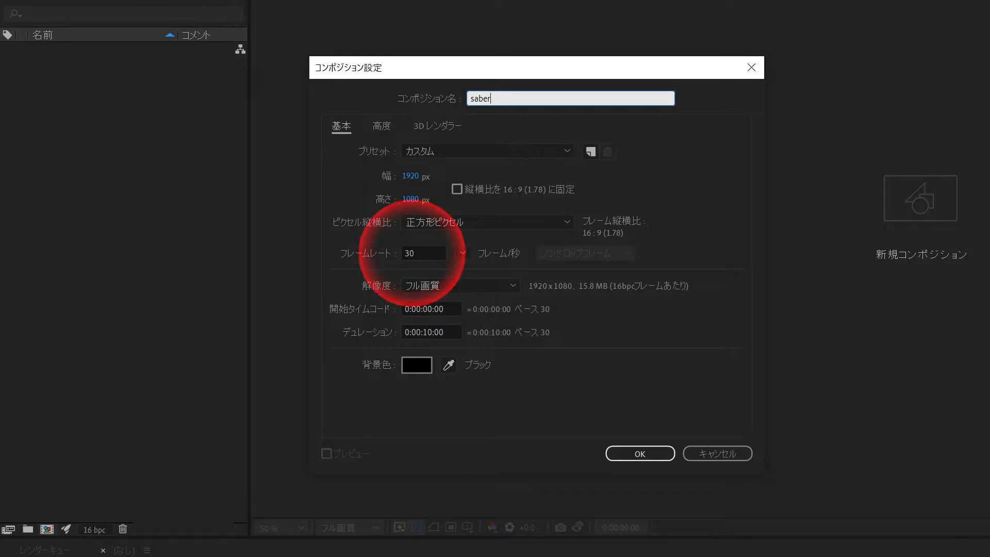
click(640, 454)
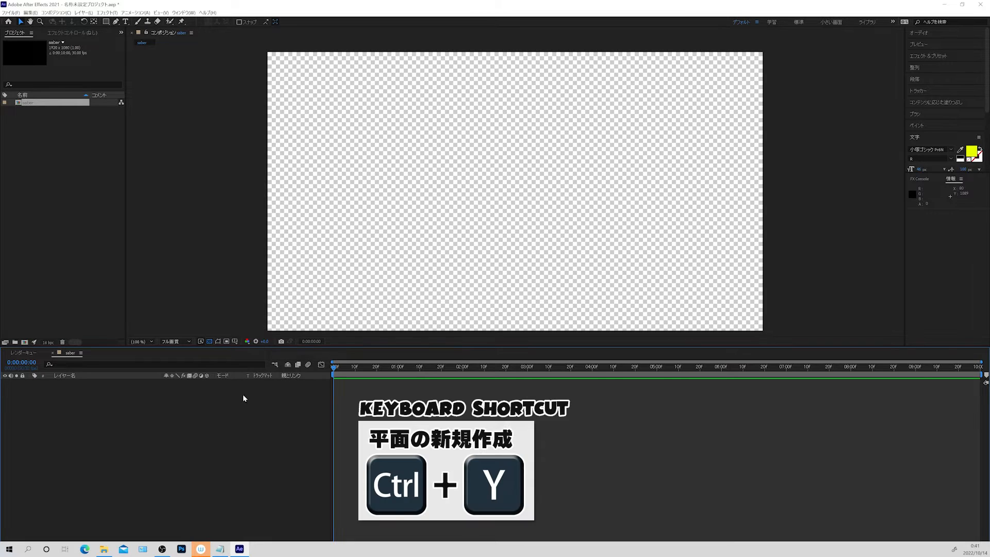
Add a black solid layer to the composition and name the layer saber.
key(ctrl+y)
key(Return)
key(Return)
text(saber)
key(Return)
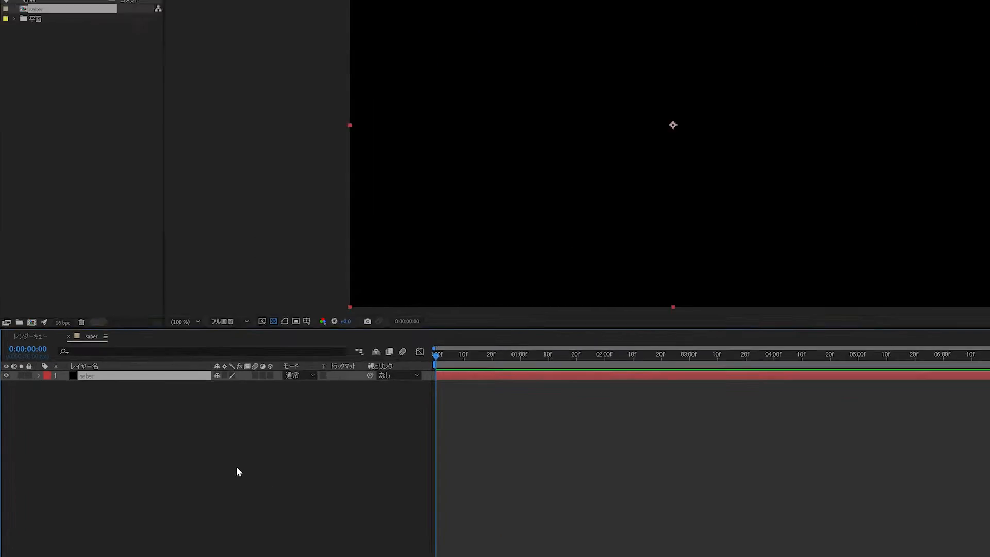
Apply the Video Copilot Saber effect to the saber solid layer.
click(127, 6)
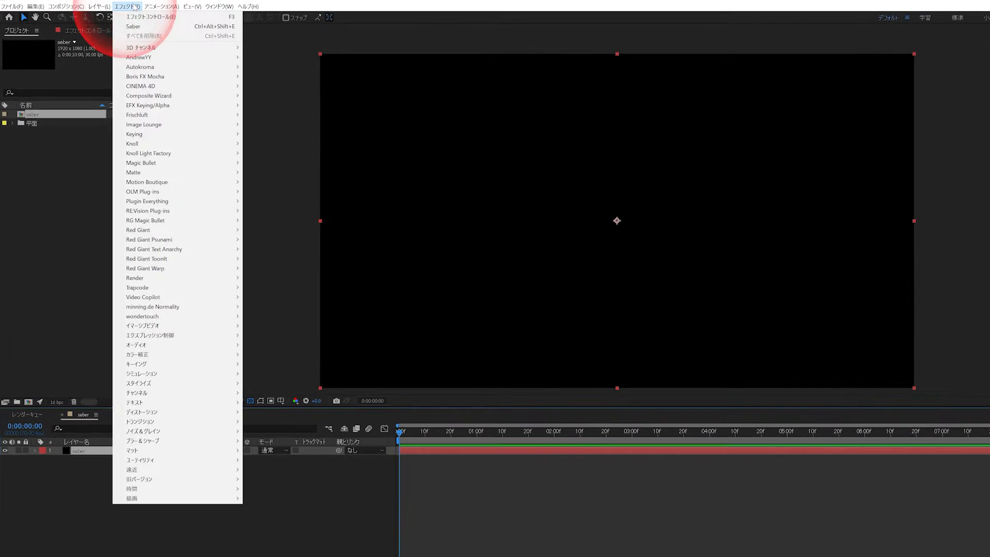
click(157, 297)
click(283, 317)
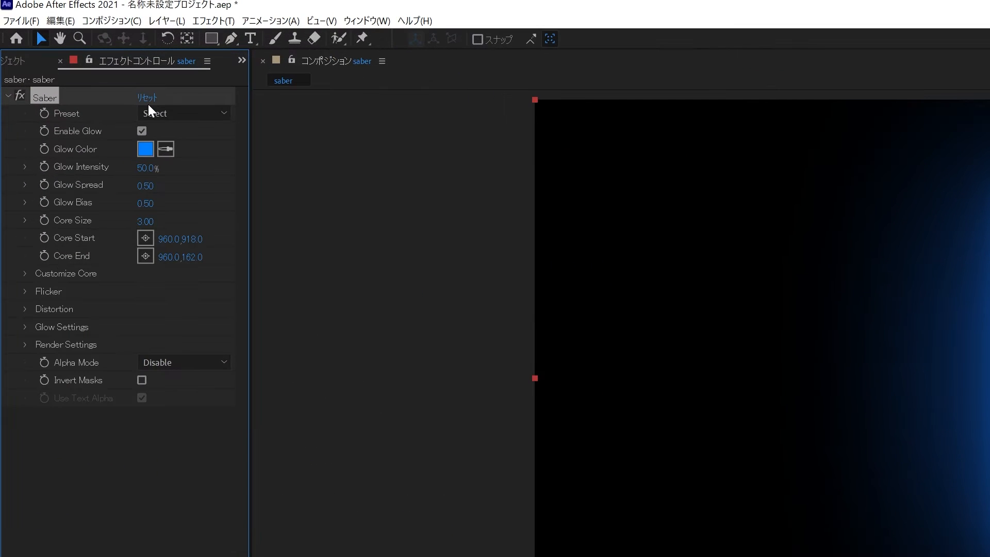
Try the Arc Reactor, Fire, Green Energy and Inferno presets one after another on the Saber effect.
click(77, 57)
click(155, 111)
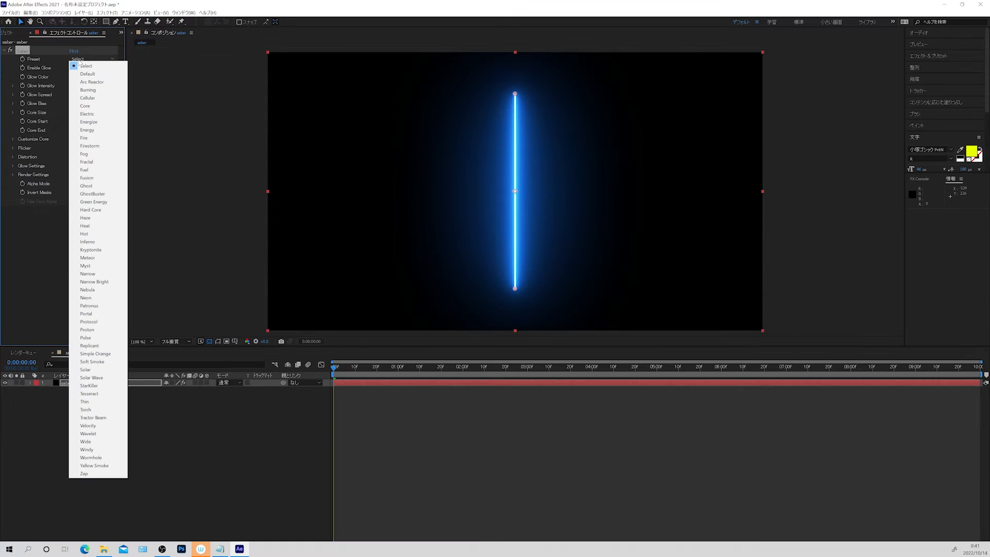
click(89, 82)
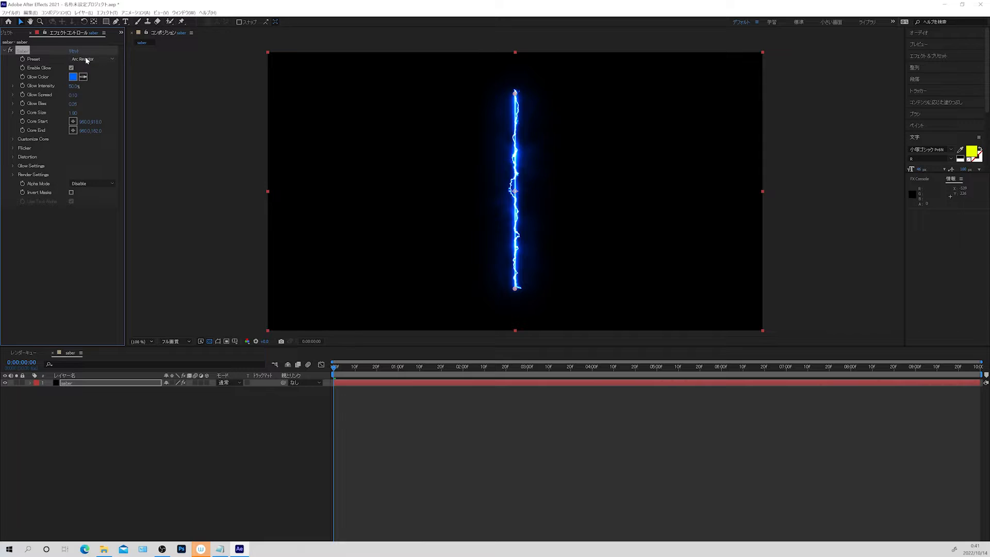
click(86, 60)
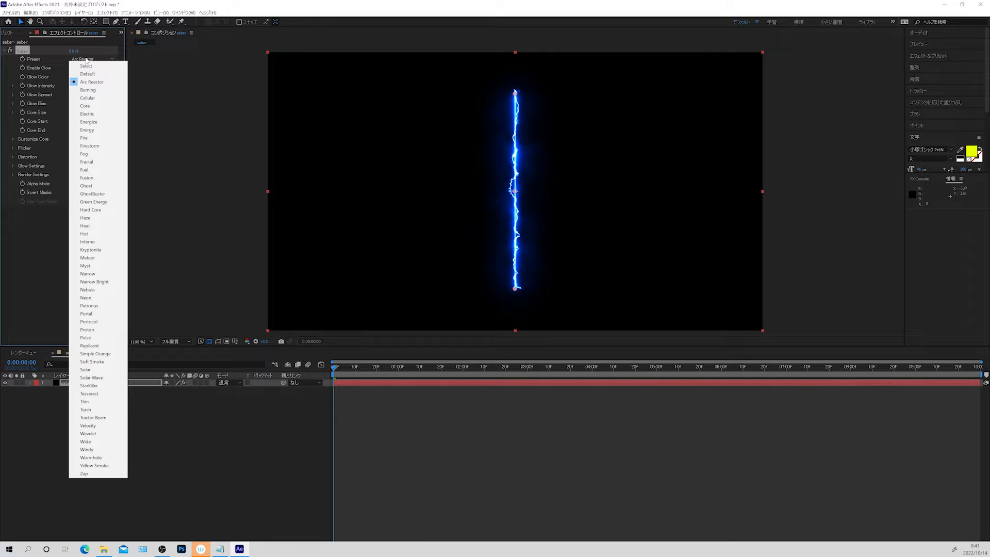
click(86, 138)
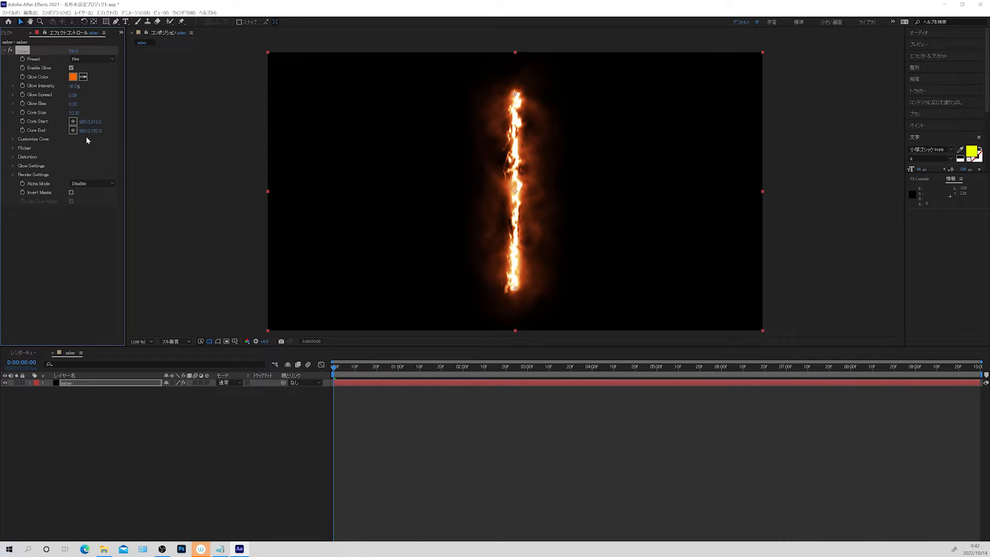
click(86, 59)
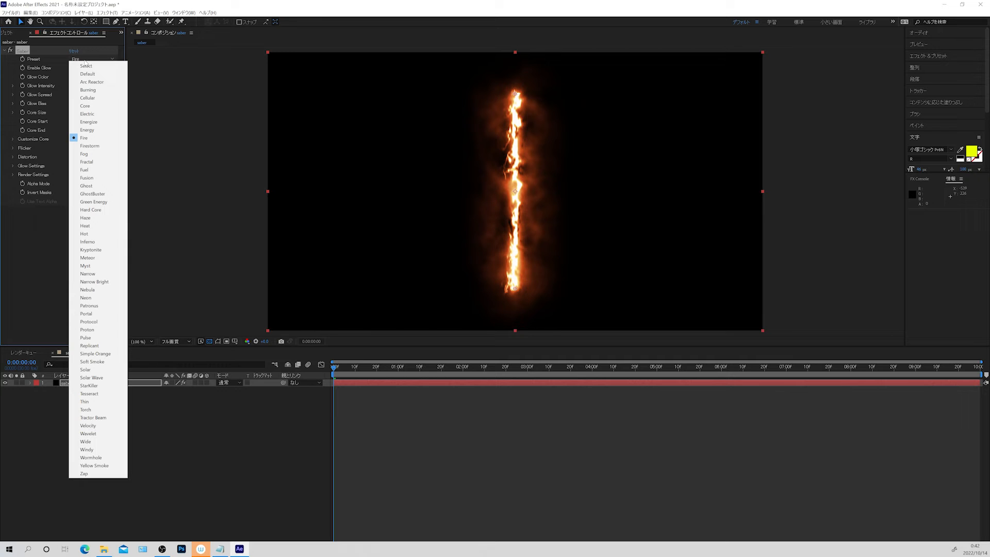
click(88, 202)
click(94, 59)
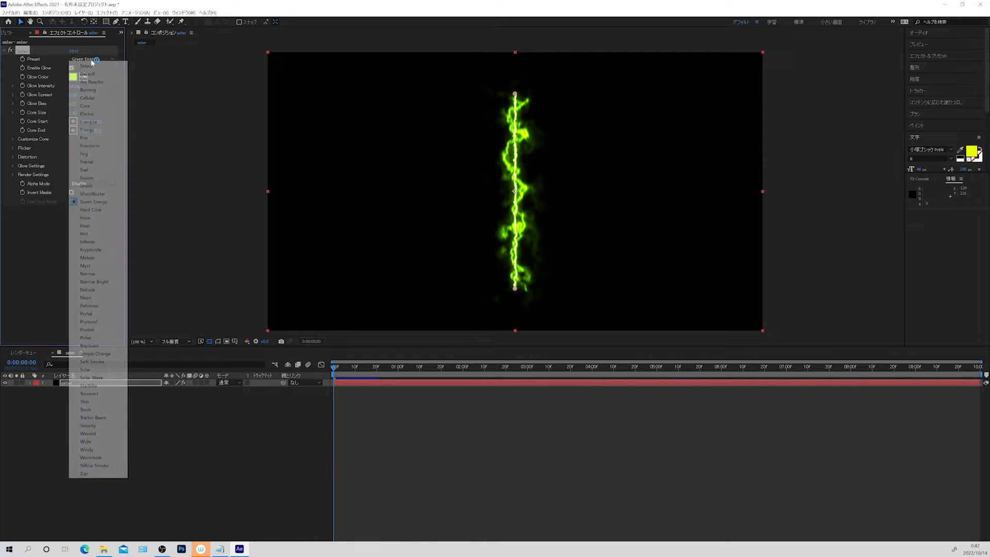
click(98, 242)
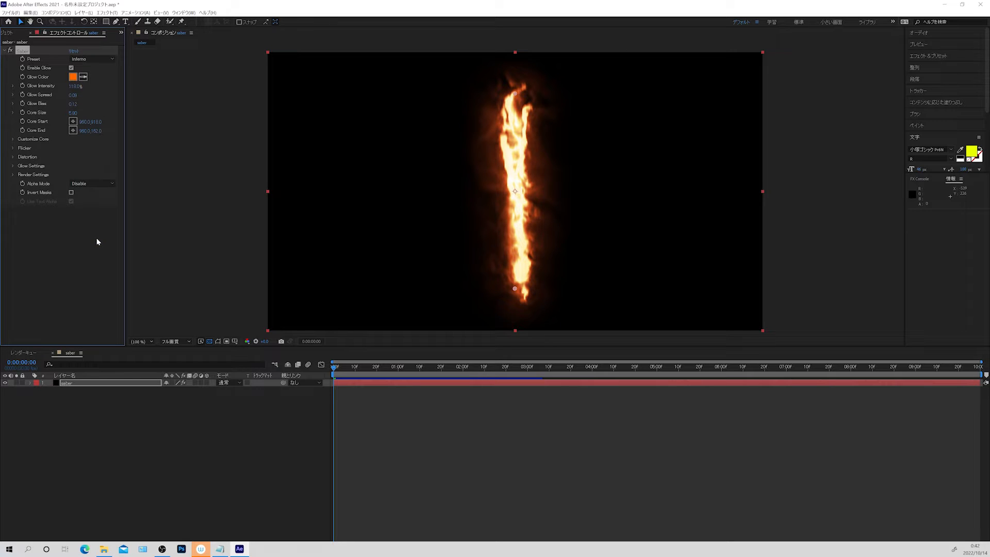
Preview the composition to examine how the Inferno preset animates over time.
click(101, 424)
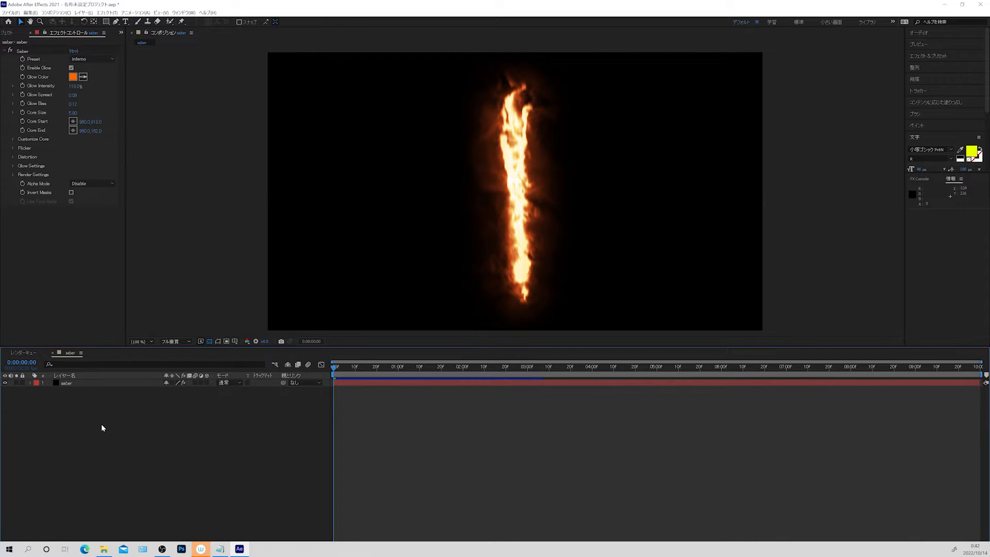
key(space)
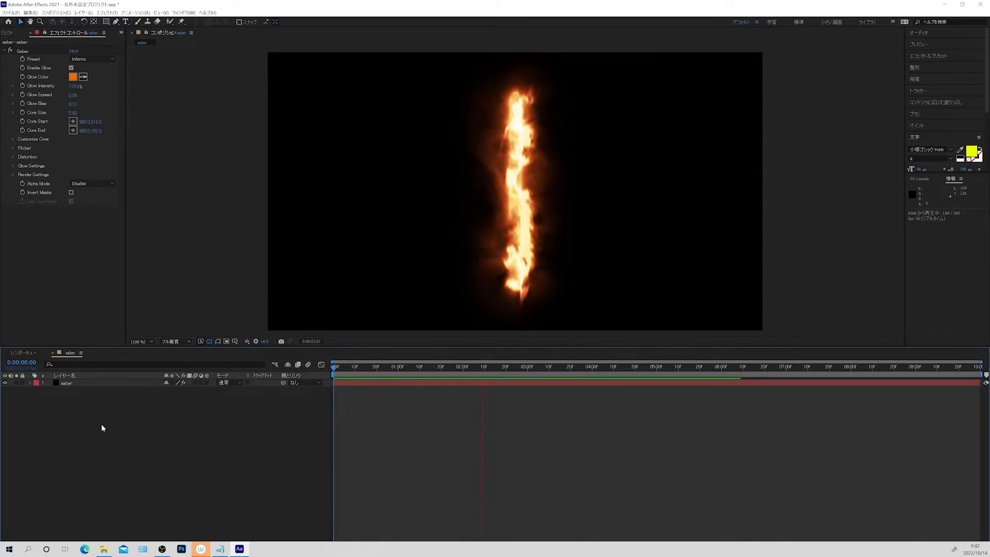
key(space)
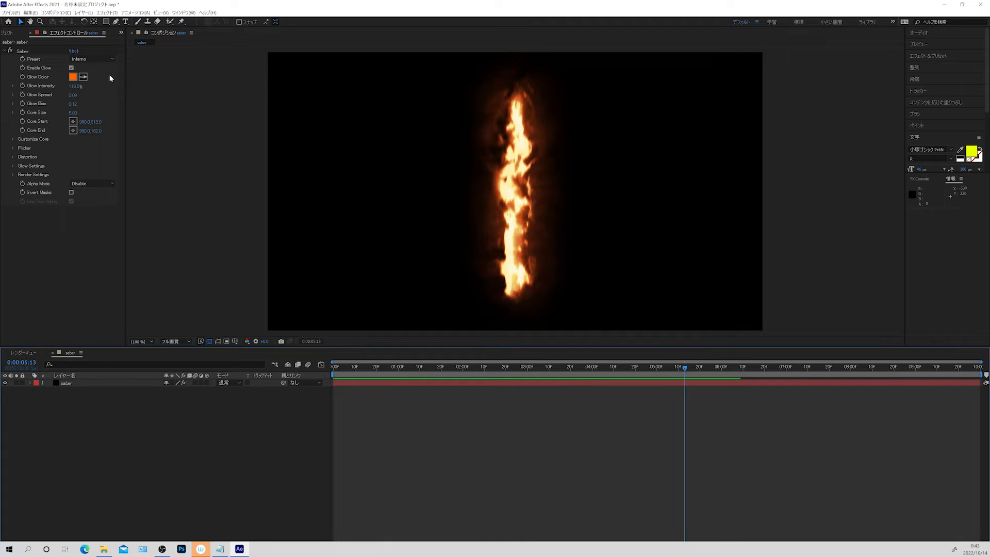
Set the Saber effect's preset to Default.
click(104, 64)
click(101, 68)
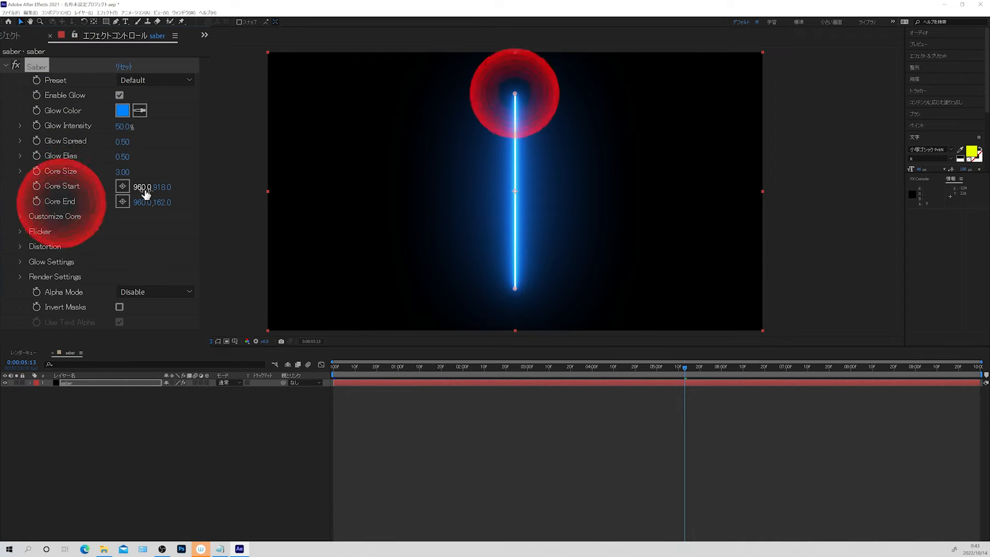
Try moving the Saber's Core Start point, shifting its X to 690 and changing its Y, and shift the Core End point horizontally.
drag(142, 188, 35, 186)
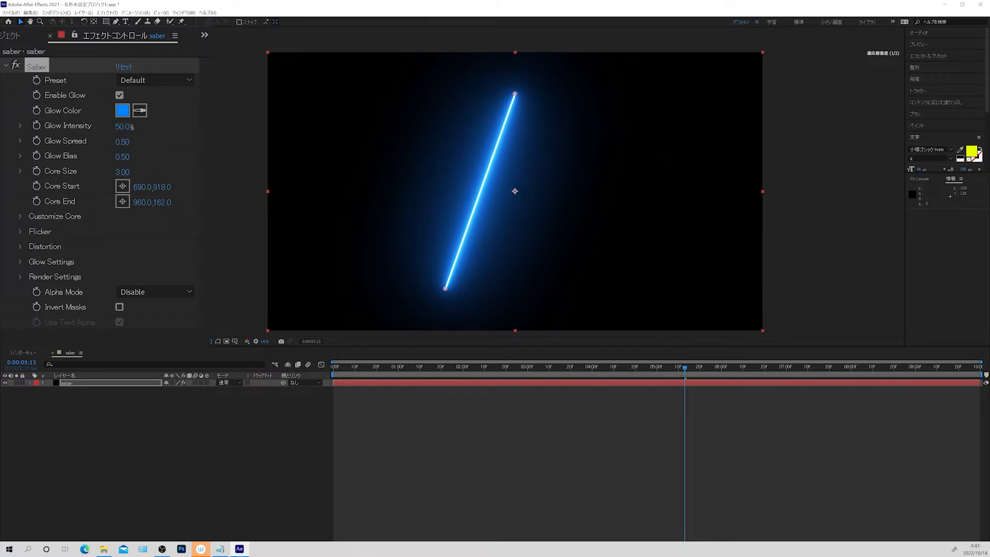
drag(163, 187, 226, 149)
drag(150, 203, 10, 198)
Undo all the Core Start and Core End position changes.
key(ctrl+z)
key(ctrl+z)
key(ctrl+z)
key(ctrl+z)
key(ctrl+z)
key(ctrl+z)
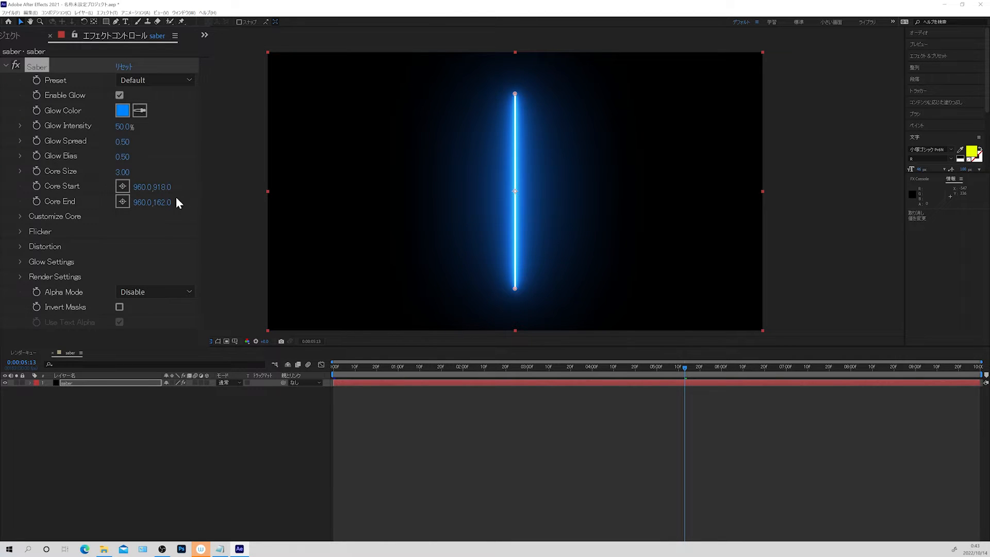
Set the Saber effect's Core Type to Layer Masks in its Customize Core settings.
click(21, 216)
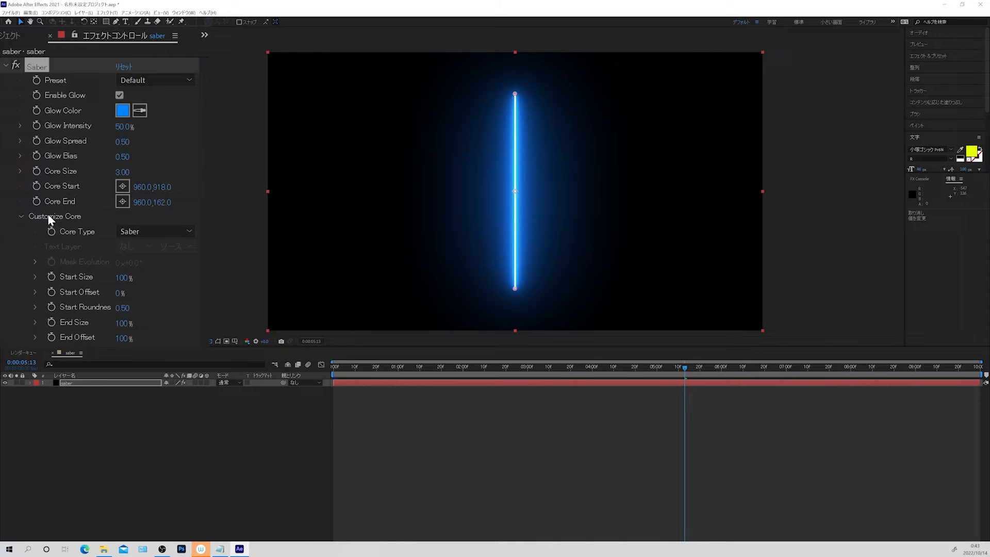
click(148, 235)
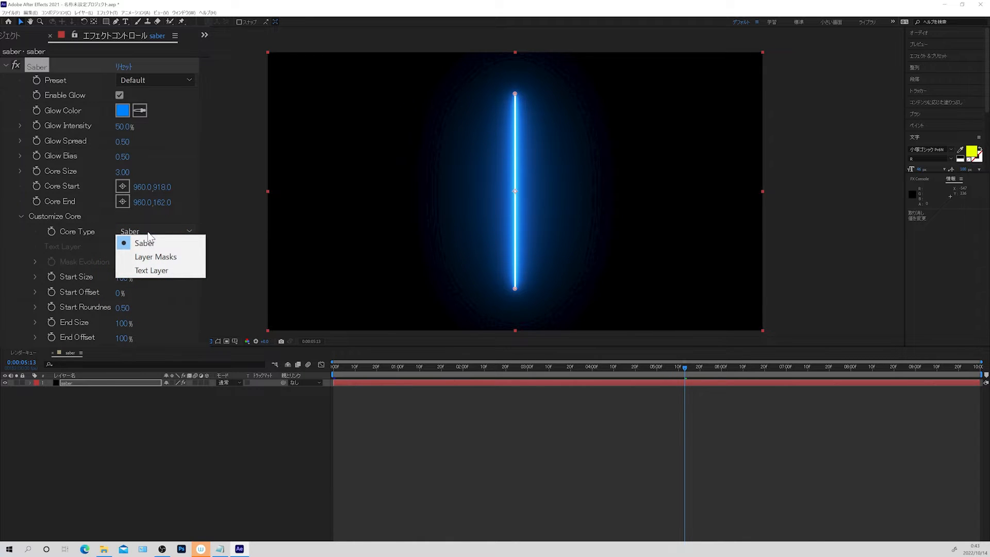
click(147, 257)
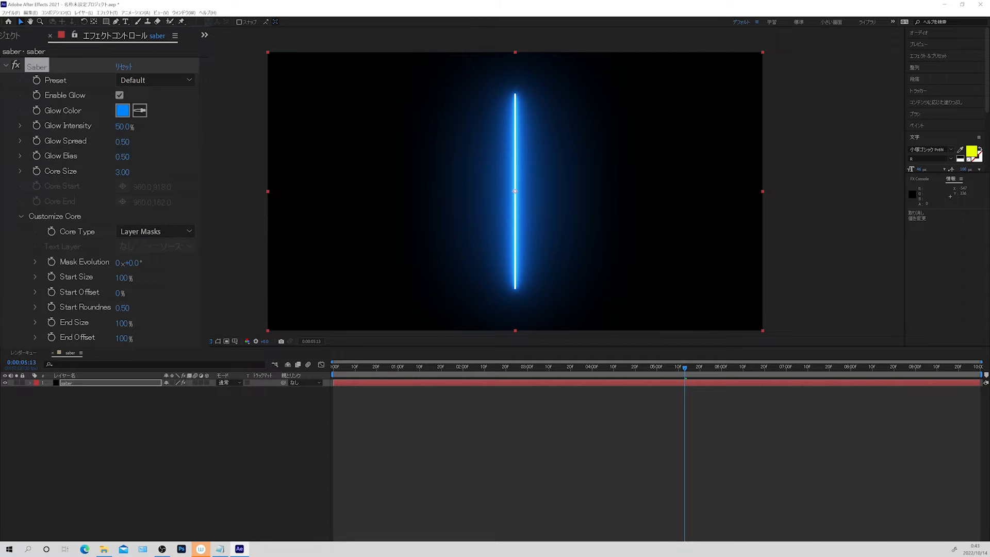
Draw a closed four-point mask with the Pen tool on the saber layer around the middle of the frame.
click(116, 22)
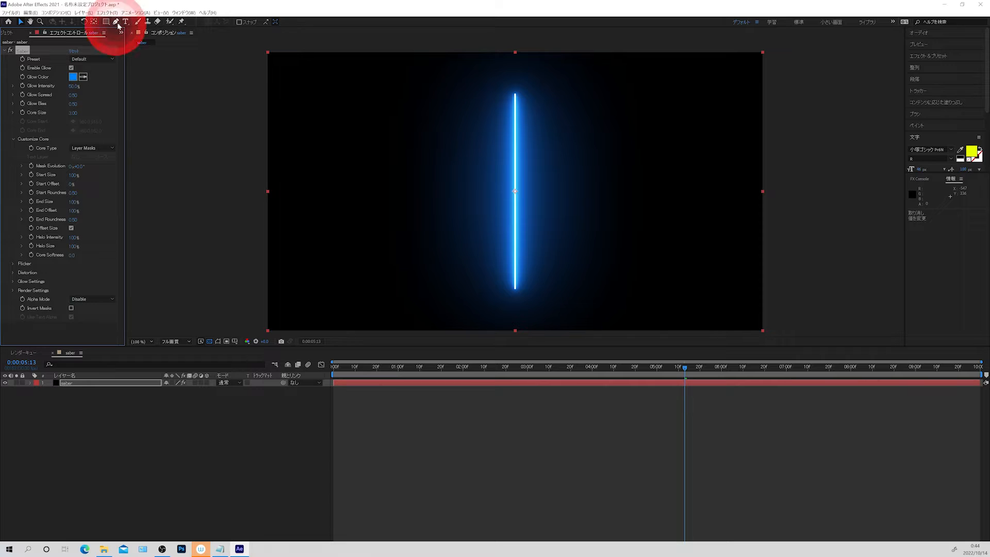
click(81, 383)
click(637, 156)
click(414, 96)
click(361, 272)
click(610, 300)
click(638, 158)
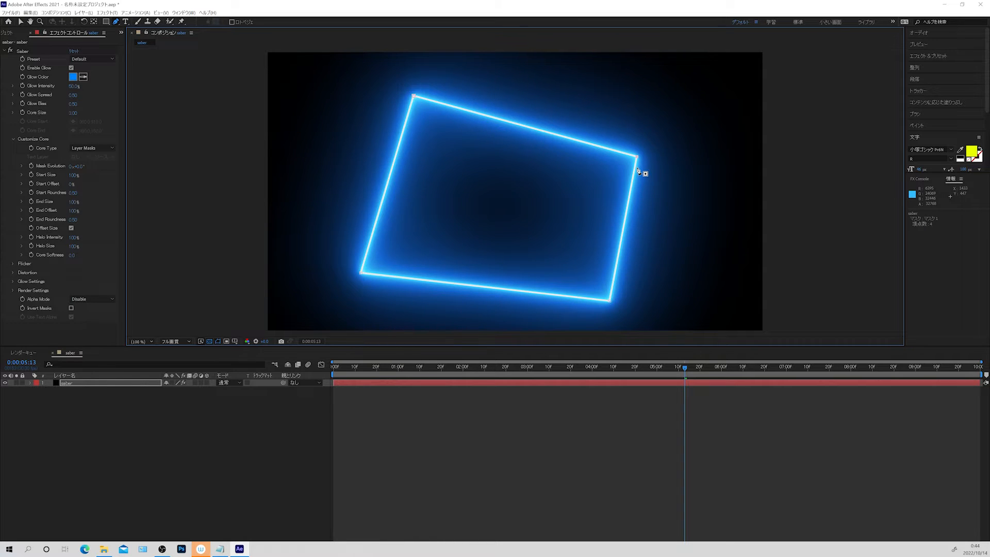
Expand the mask's properties and reshape its path, moving the lower-left vertex inward and the upper-right vertex outward.
click(30, 383)
click(37, 390)
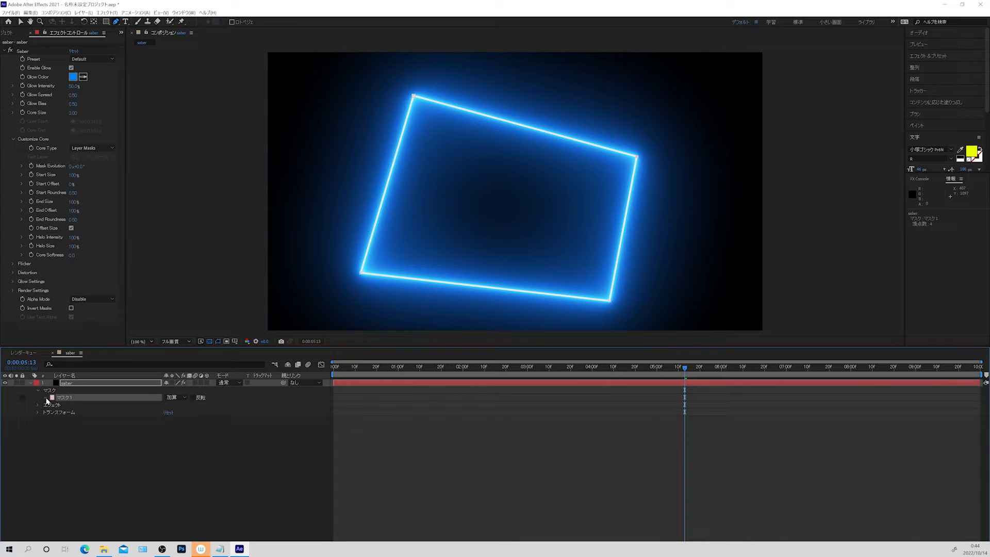
click(45, 397)
click(22, 22)
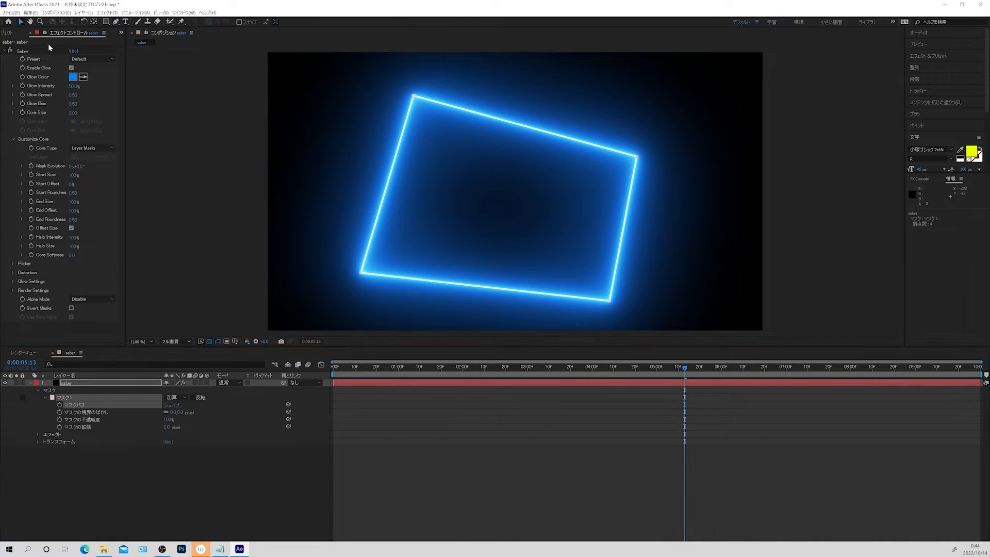
drag(342, 256, 424, 230)
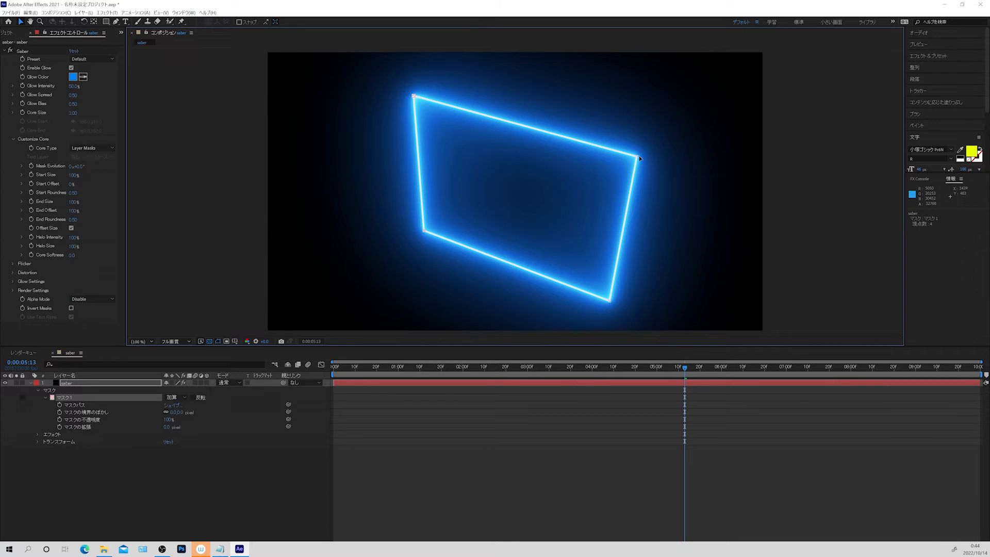
drag(638, 157, 671, 111)
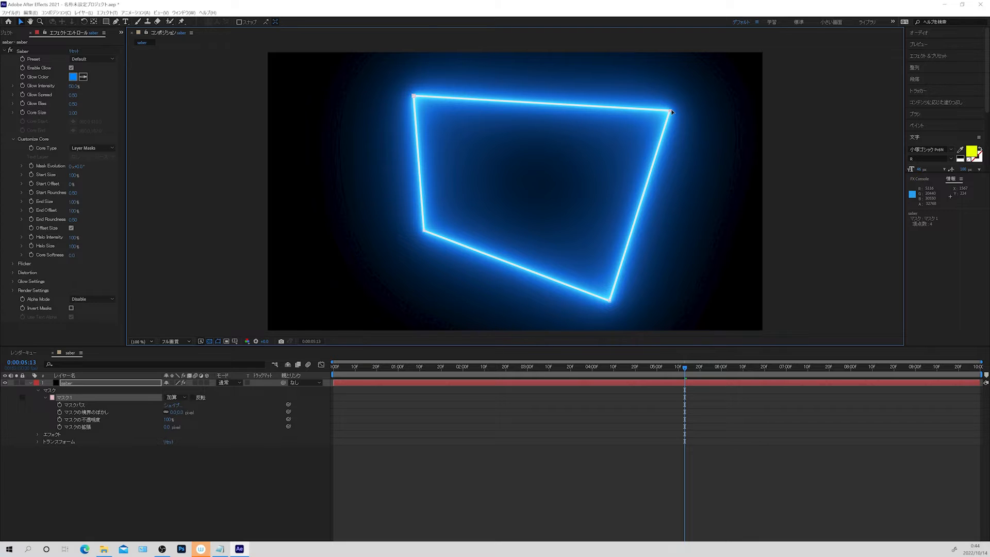
double_click(671, 112)
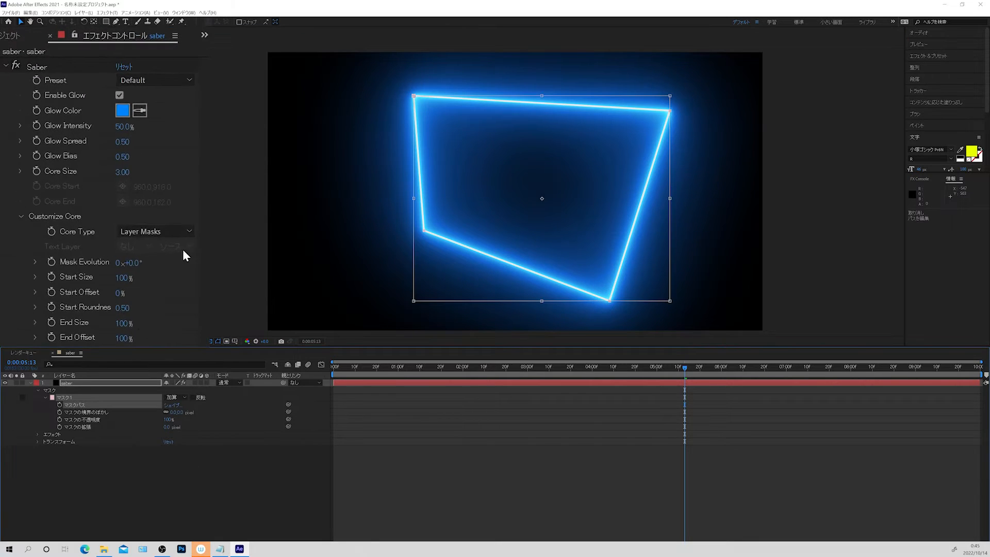
Set the Saber effect's Core Type to Text Layer and hide the mask outline in the composition view.
click(173, 233)
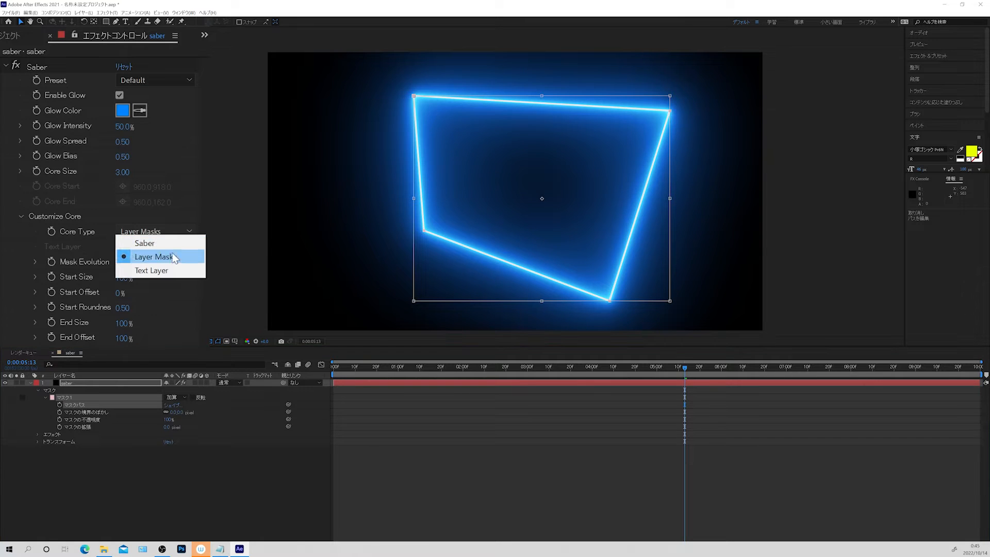
click(171, 270)
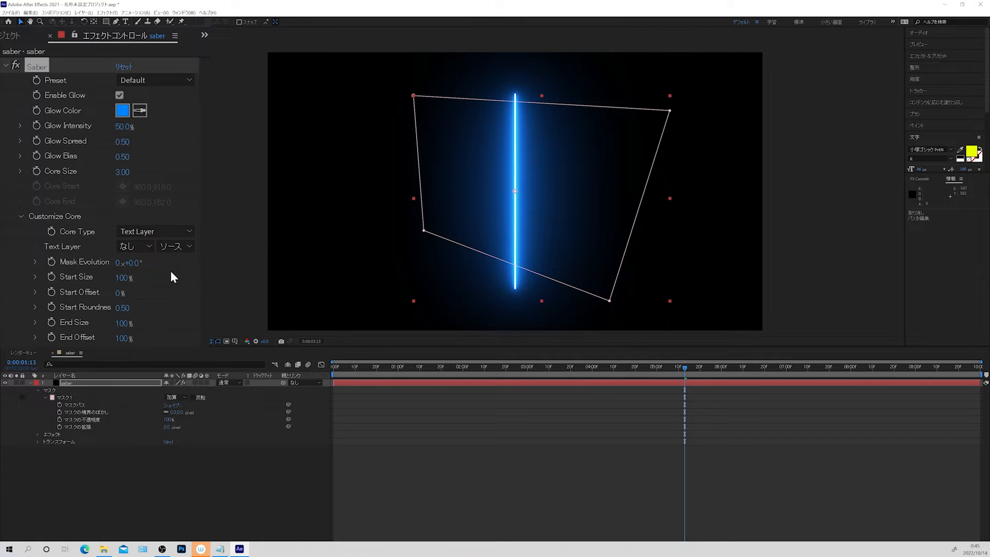
key(ctrl+shift+h)
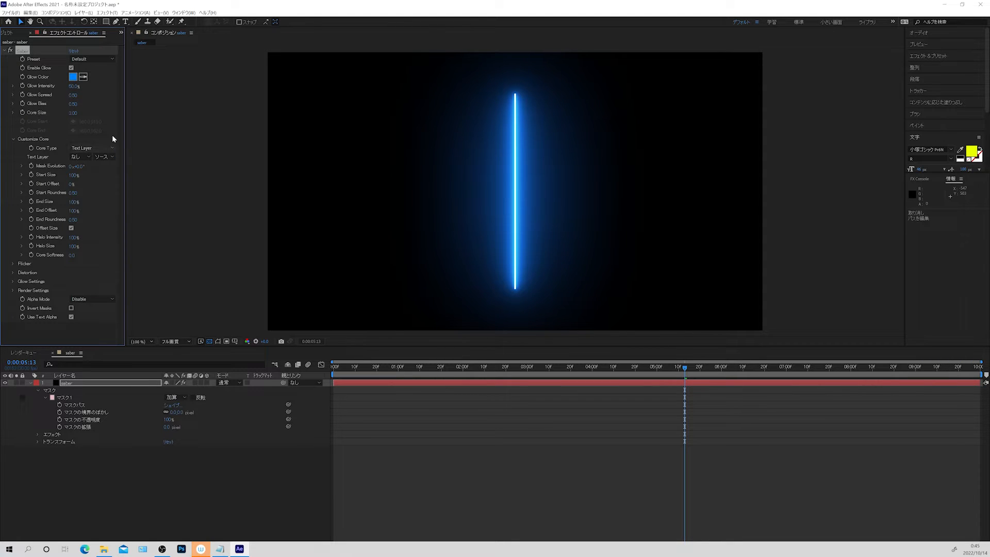
Create a text layer reading ティップスマッシュ in the left part of the composition.
click(126, 21)
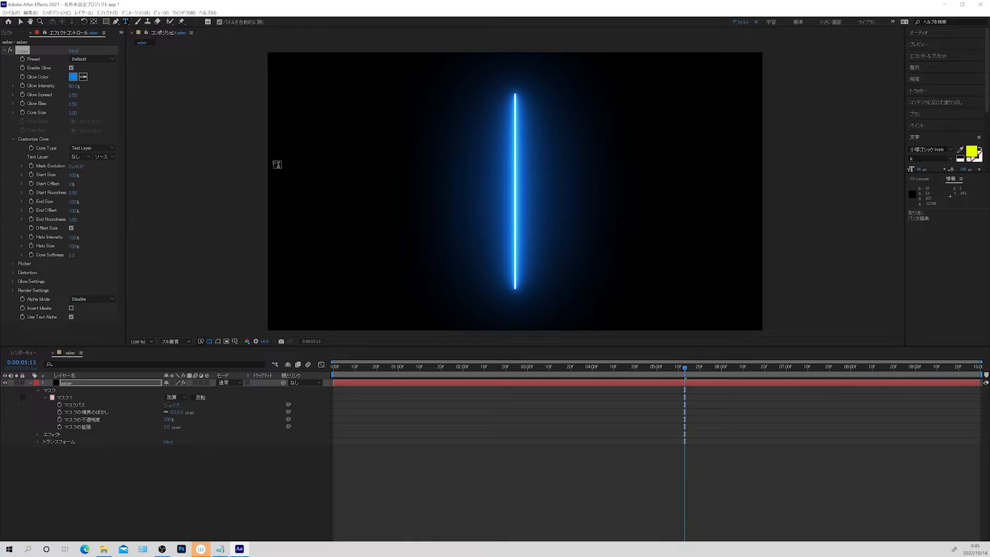
click(330, 200)
key(Zenkaku_Hankaku)
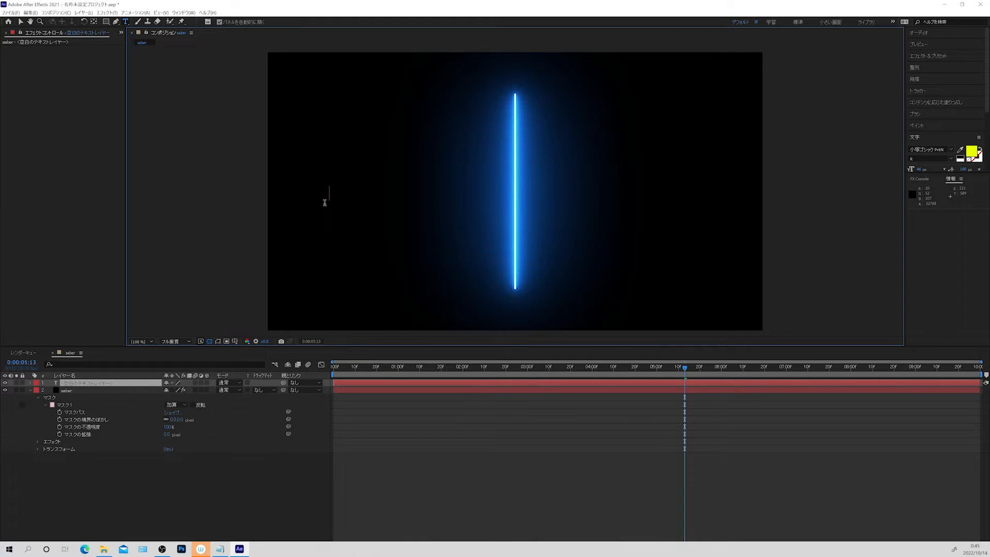
text(ティップスマッシュ)
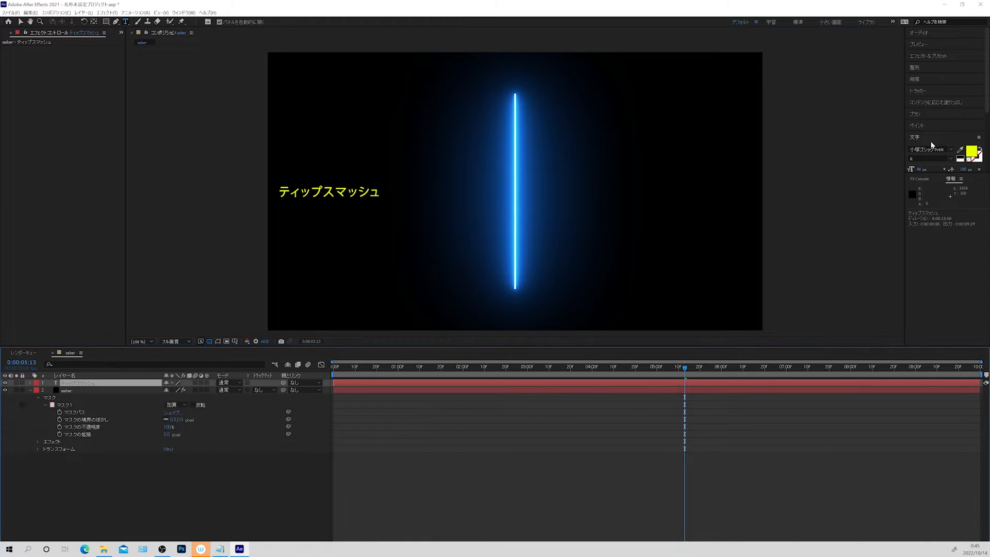
Change the text to a heavy, slanted katakana display font and set its size to 130 px.
click(952, 149)
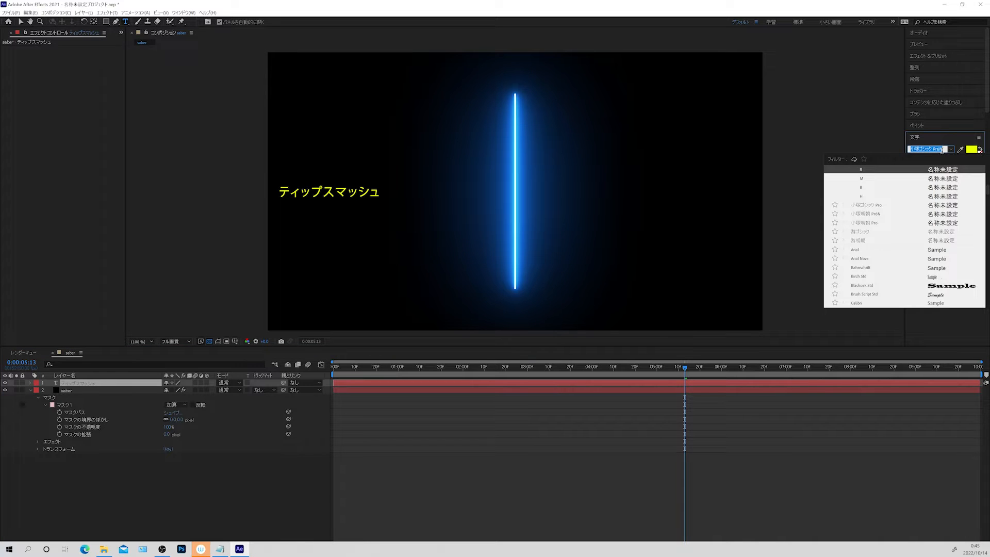
scroll(904, 170, up, 5)
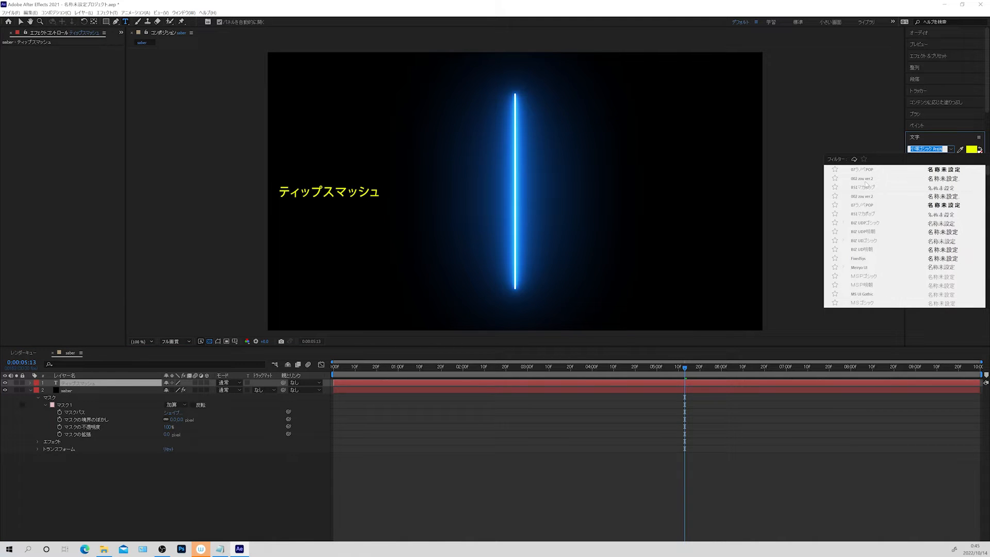
click(867, 179)
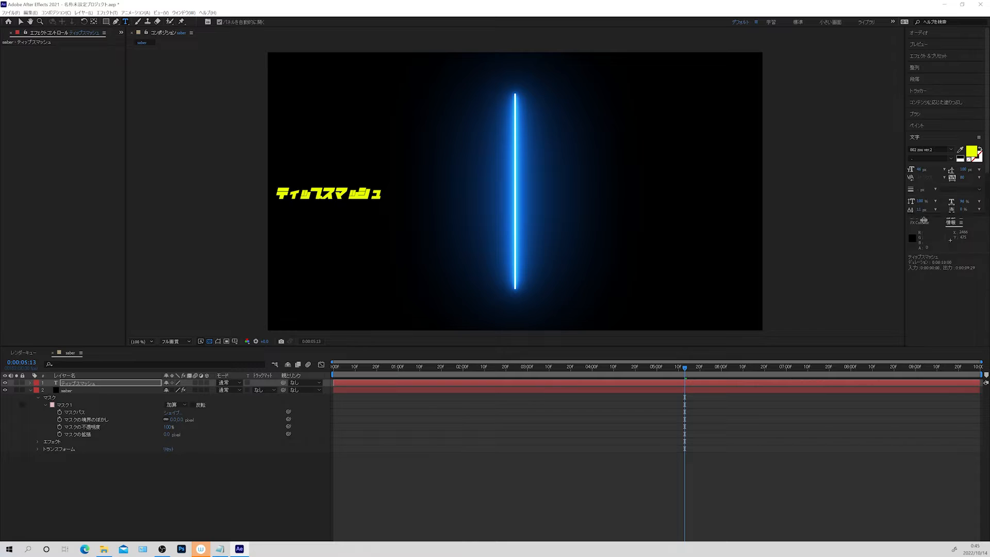
click(920, 170)
text(130)
key(Return)
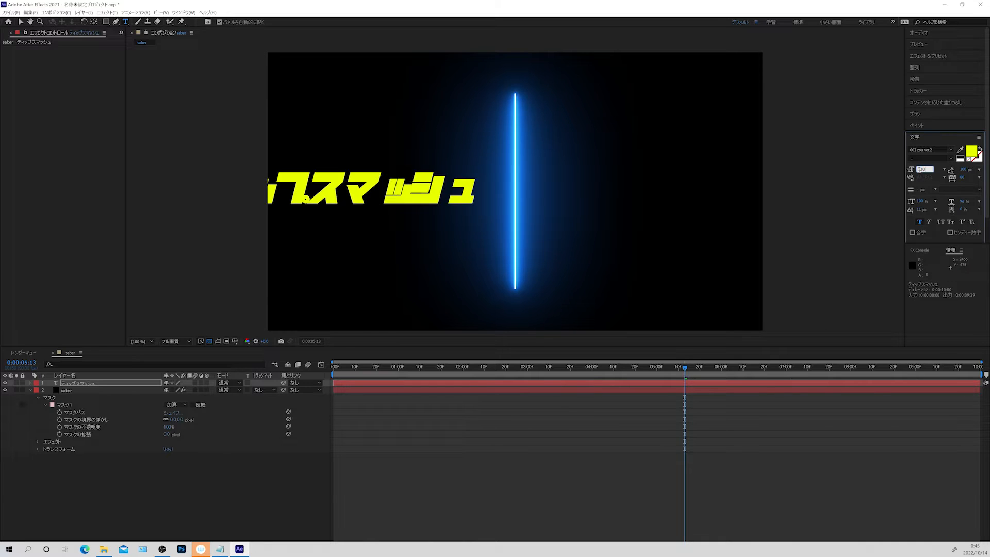
Center the text layer horizontally and vertically in the composition.
click(917, 68)
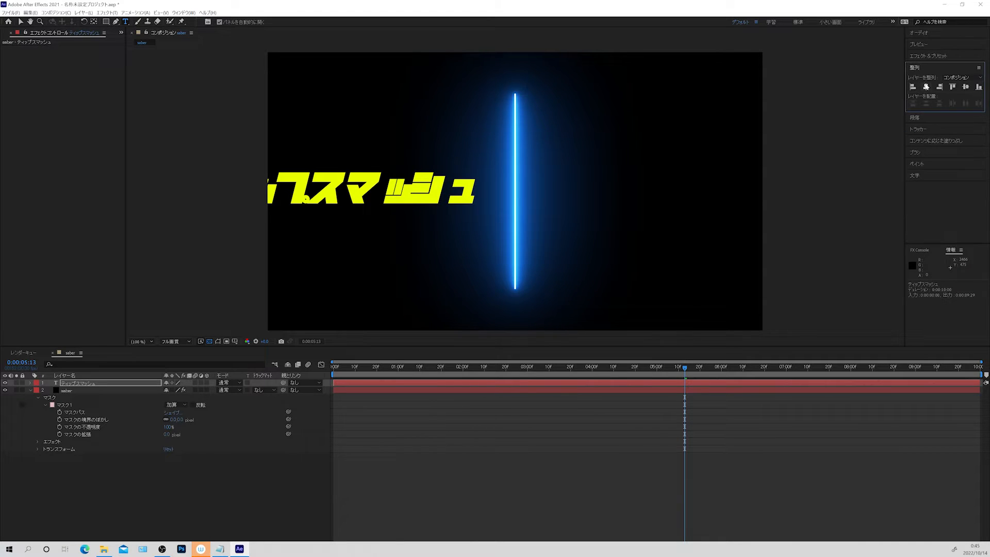
click(926, 87)
click(966, 88)
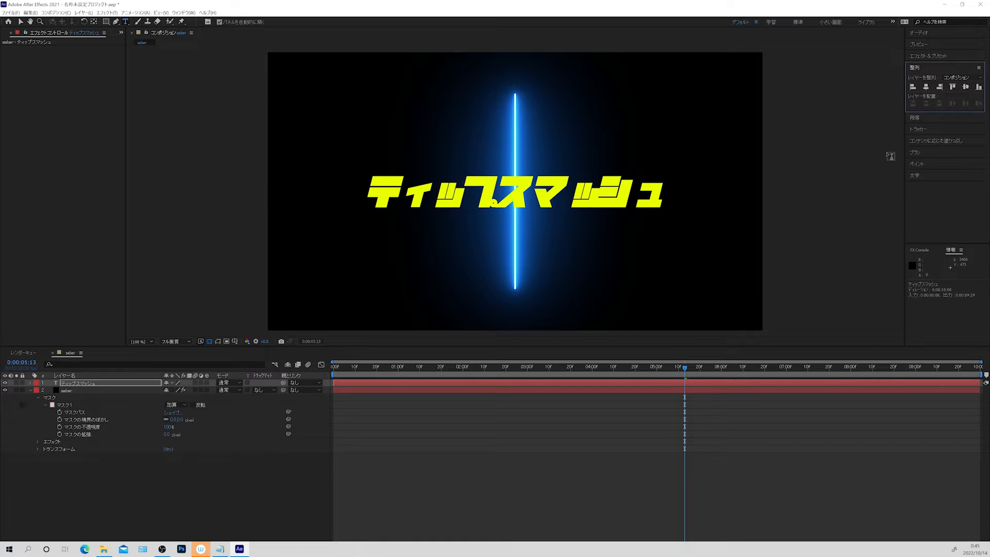
Tighten the kerning between the characters of ティップスマッシュ so the letters sit evenly close together.
double_click(56, 383)
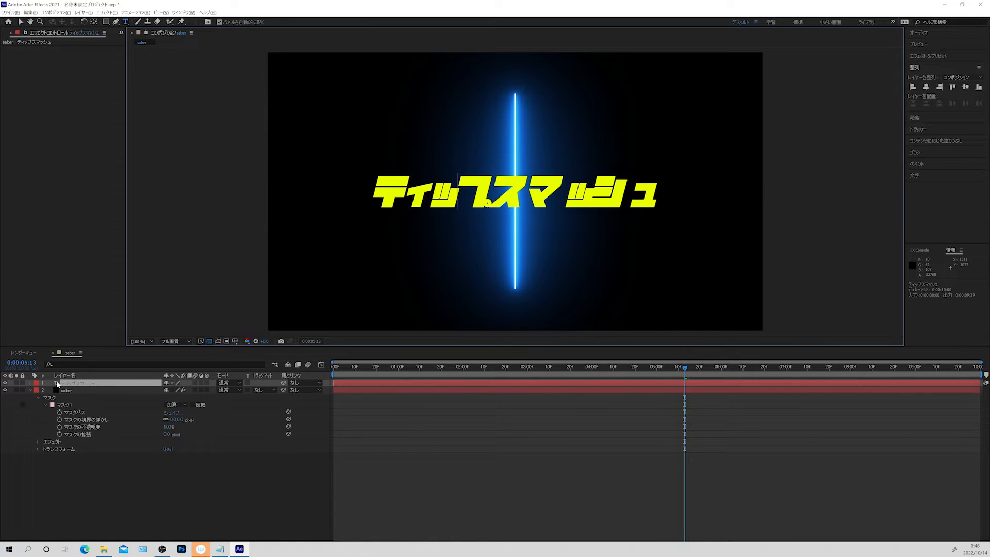
key(alt+Left)
key(alt+Left)
key(alt+Left)
key(alt+Left)
key(alt+Left)
key(alt+Left)
key(alt+Left)
key(alt+Left)
key(alt+Left)
key(alt+Left)
key(alt+Left)
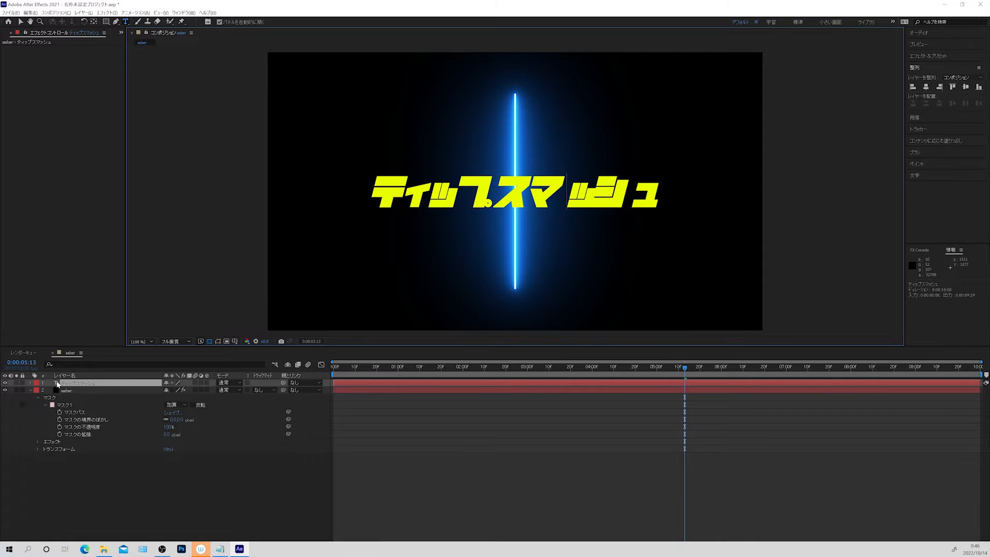
key(Right)
key(alt+Right)
key(alt+Right)
key(alt+Right)
key(Right)
key(Right)
key(Left)
key(alt+Left)
key(alt+Left)
key(alt+Left)
key(alt+Left)
key(alt+Left)
key(alt+Left)
key(alt+Left)
key(alt+Left)
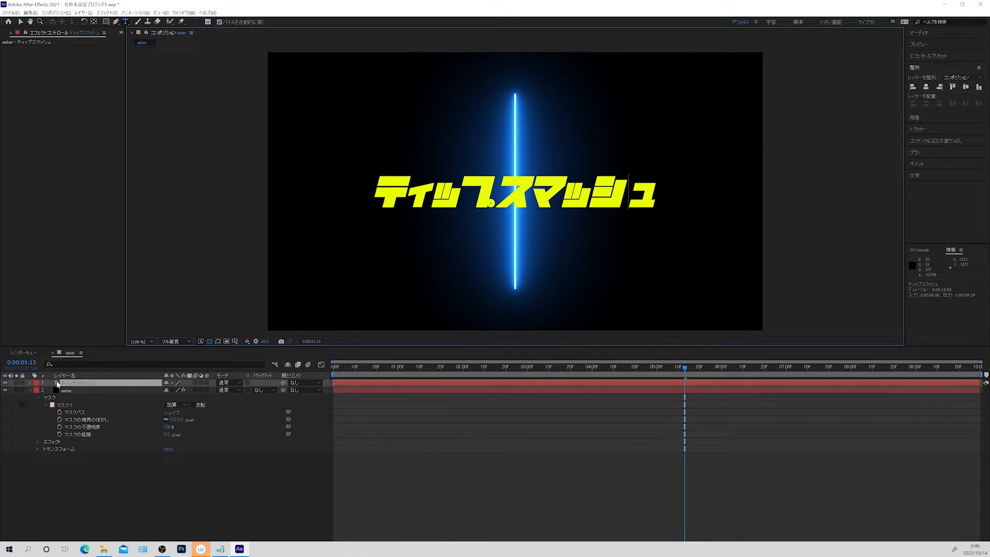
click(409, 190)
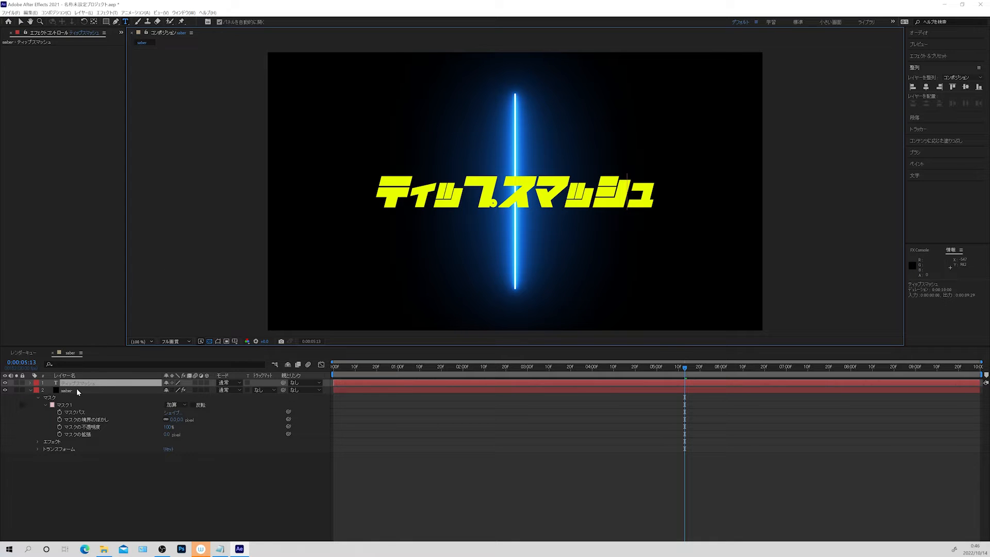
Assign the ティップスマッシュ layer as the Saber effect's Text Layer on the saber layer, and hide the original text layer.
click(76, 390)
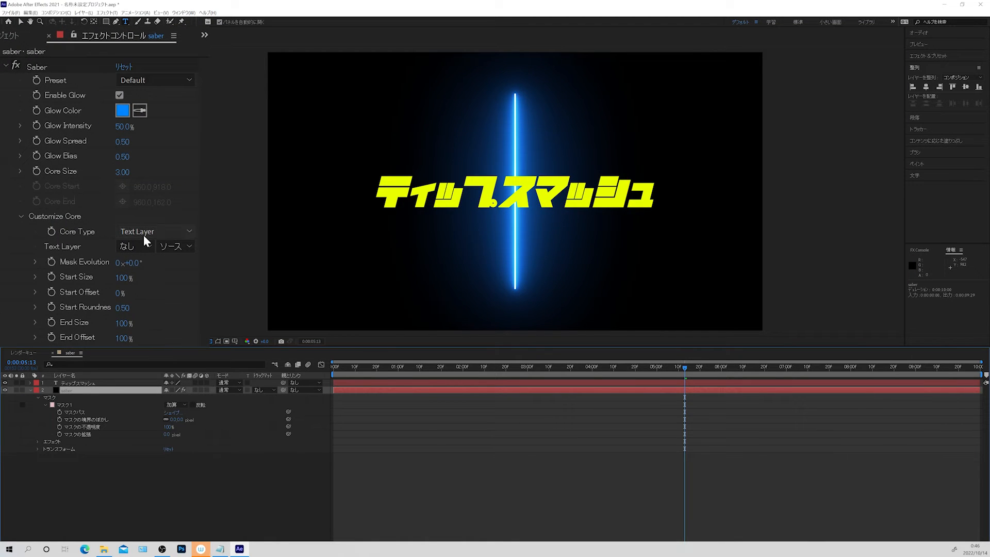
click(143, 246)
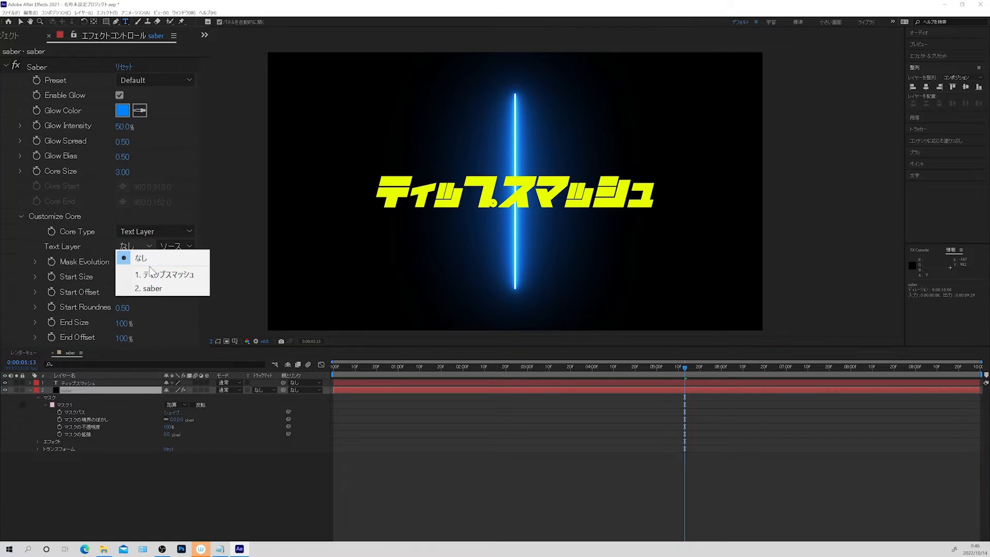
click(151, 274)
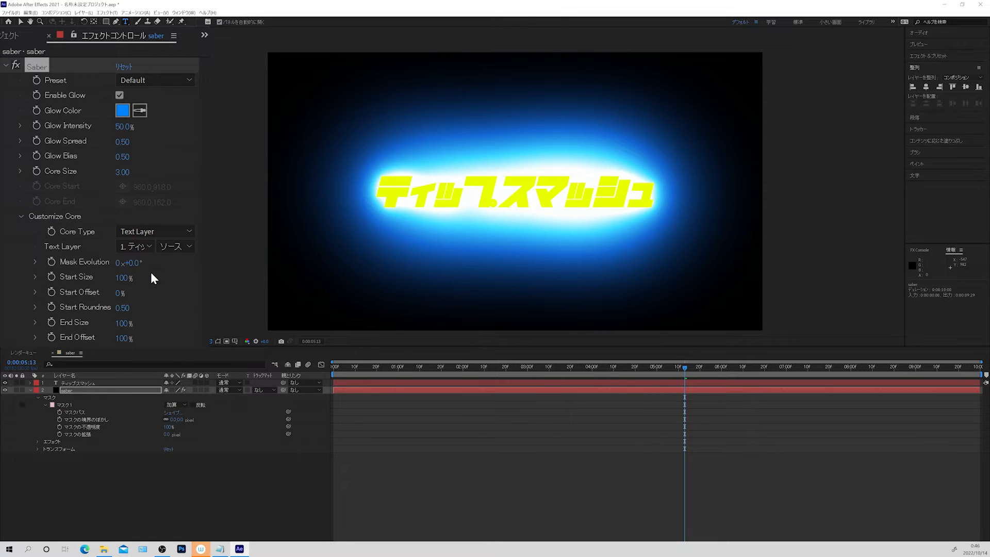
click(5, 383)
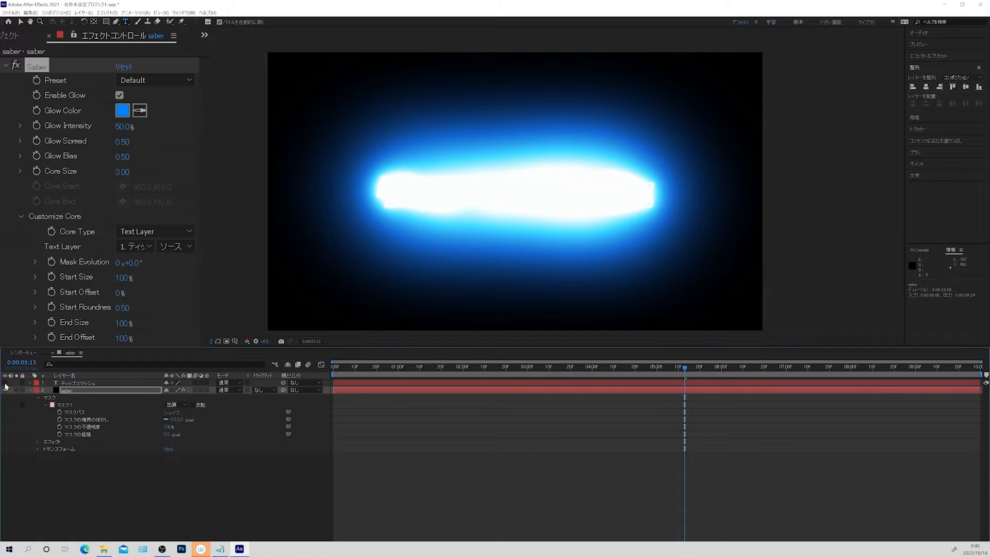
Apply the Arc Reactor preset to the Saber effect and preview the animation.
click(96, 58)
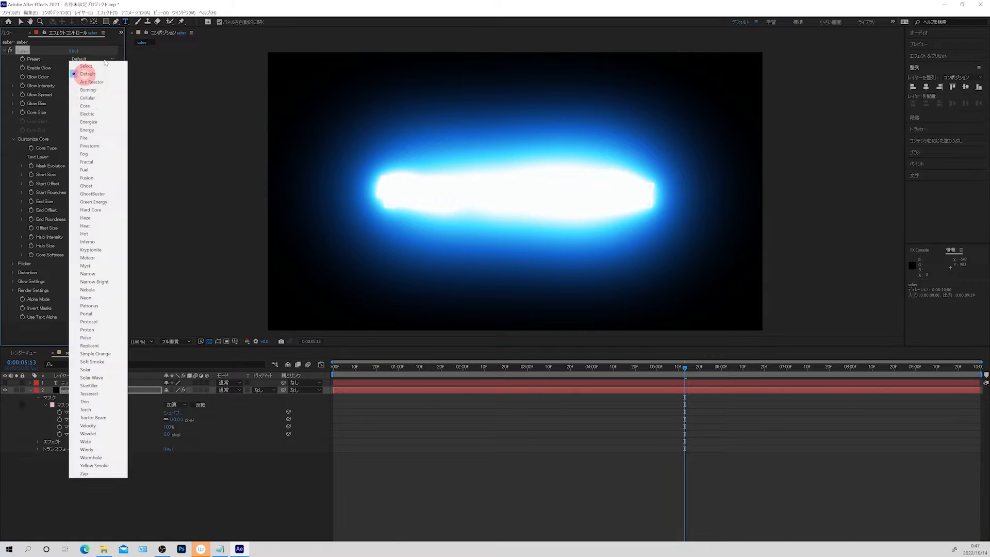
click(101, 82)
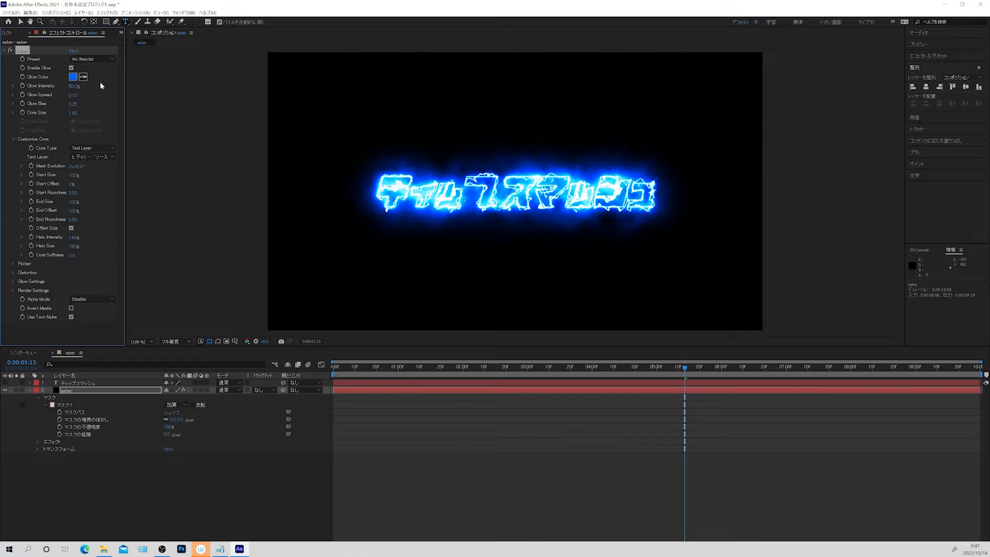
click(115, 480)
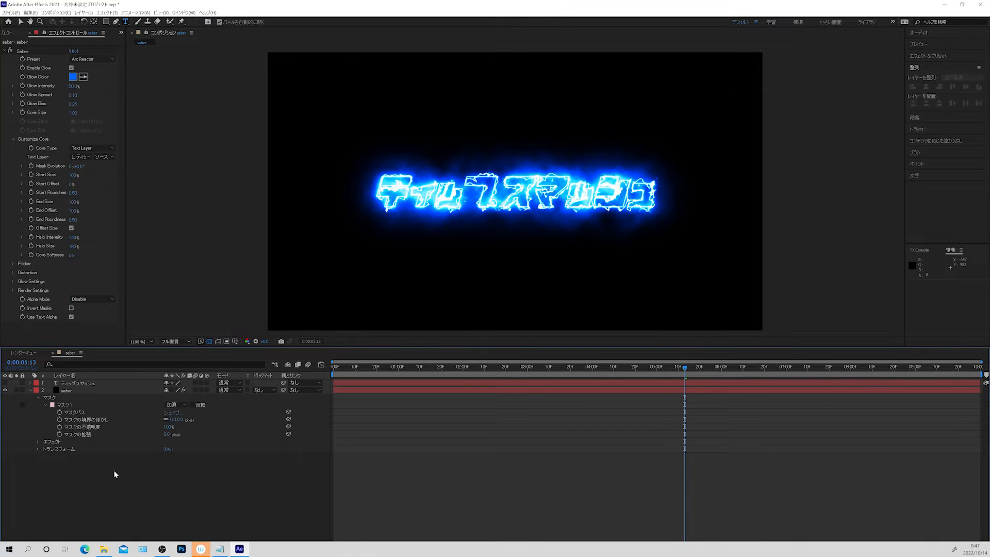
key(space)
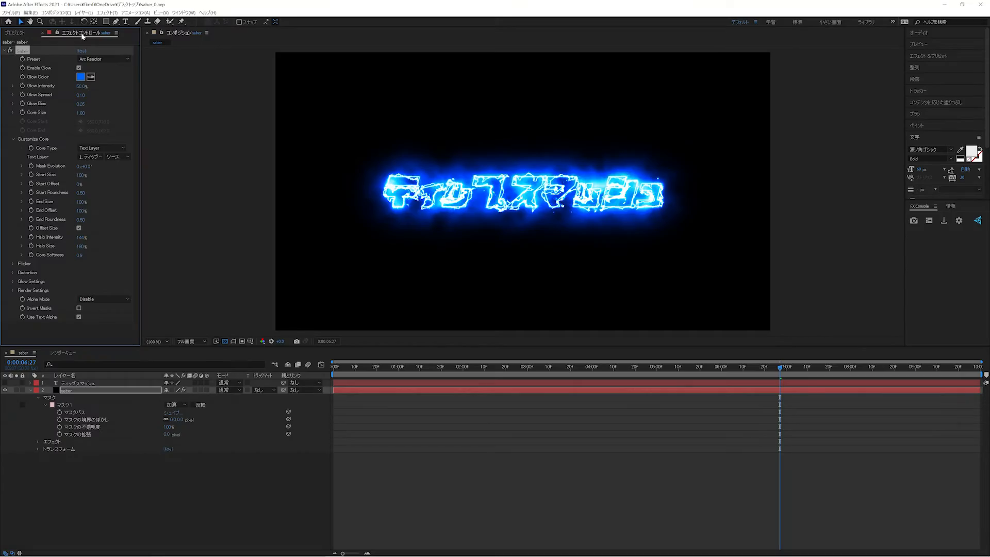
Dock the Effect Controls as a separate full-height column and set the Saber preset to Default.
drag(82, 35, 4, 181)
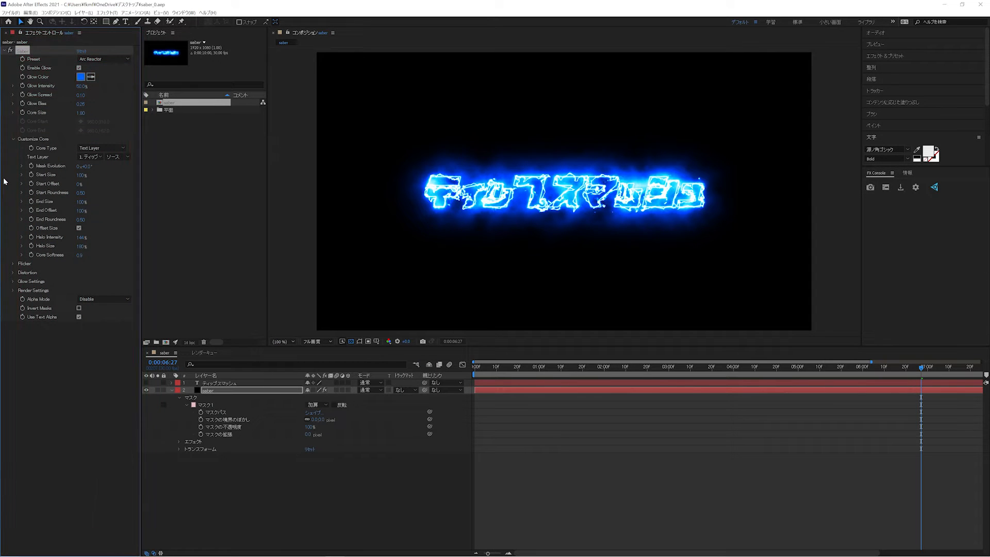
click(90, 57)
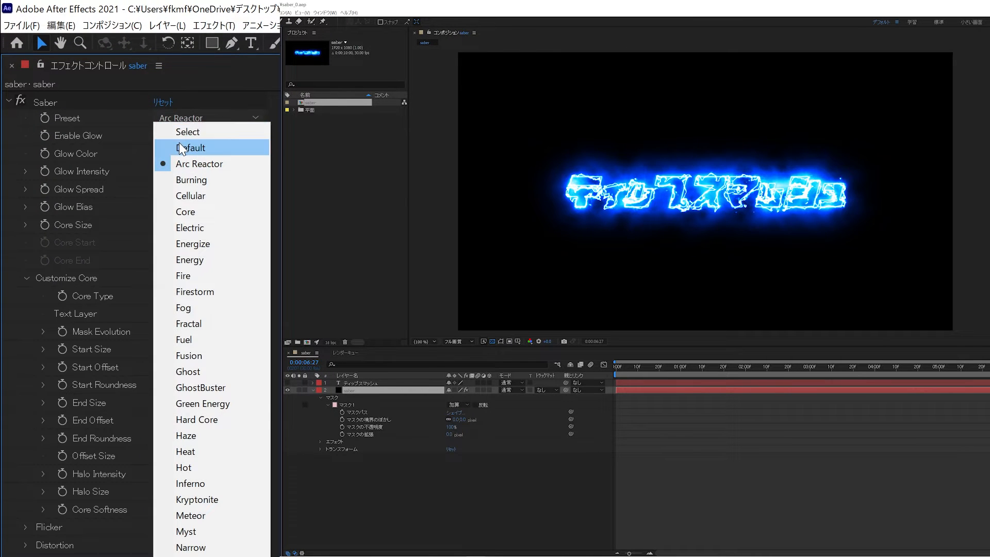
click(182, 149)
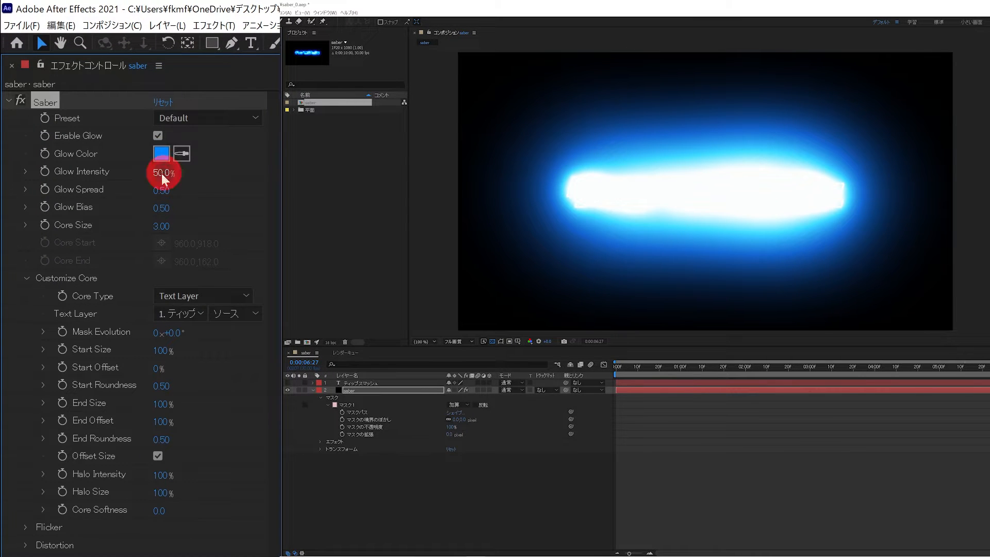
Lower Glow Intensity to 17% and toggle Enable Glow off and on to compare the text outline.
drag(161, 172, 135, 173)
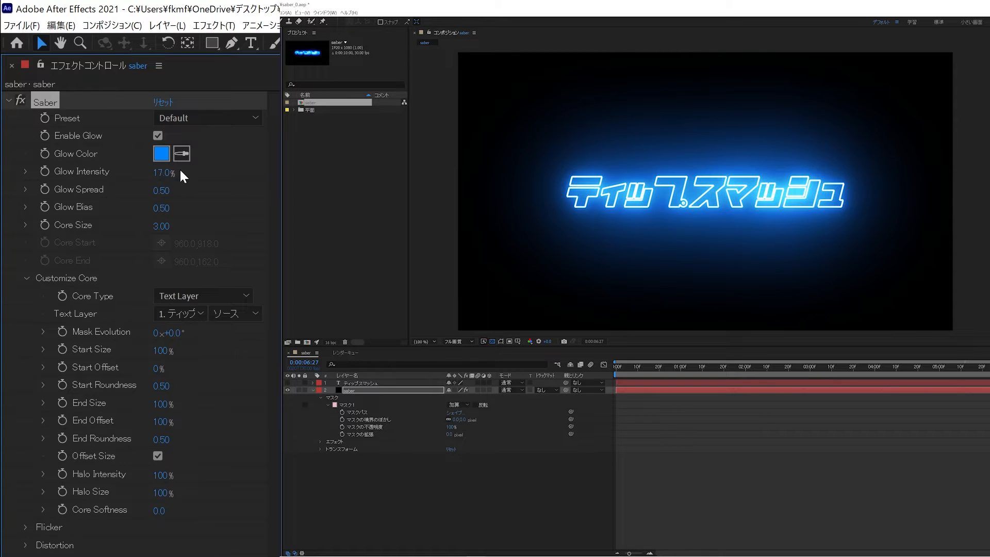
click(158, 136)
click(158, 136)
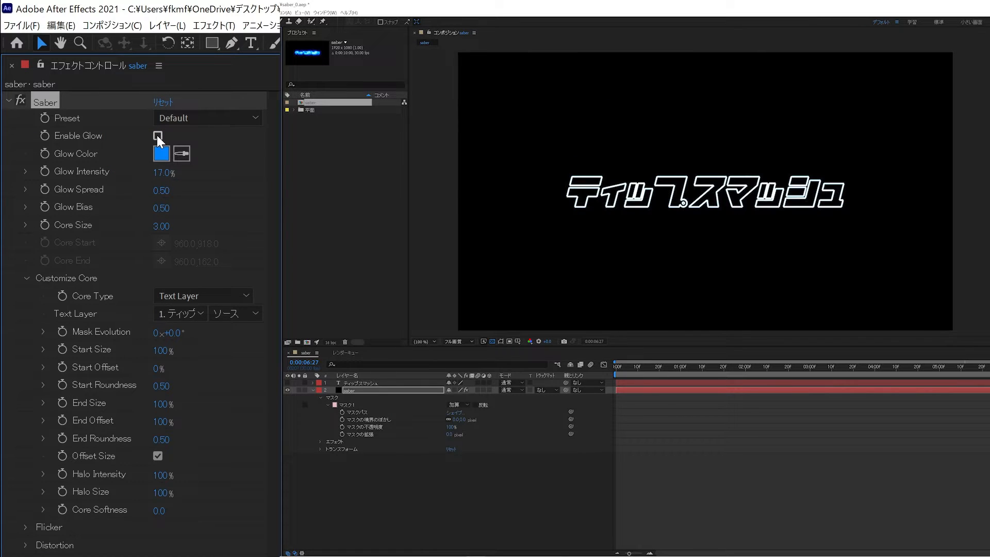
click(157, 135)
click(157, 136)
click(157, 135)
Try different hues for the Saber's Glow Color and set it to the blue 006AFF.
click(162, 153)
click(601, 302)
click(602, 258)
click(601, 274)
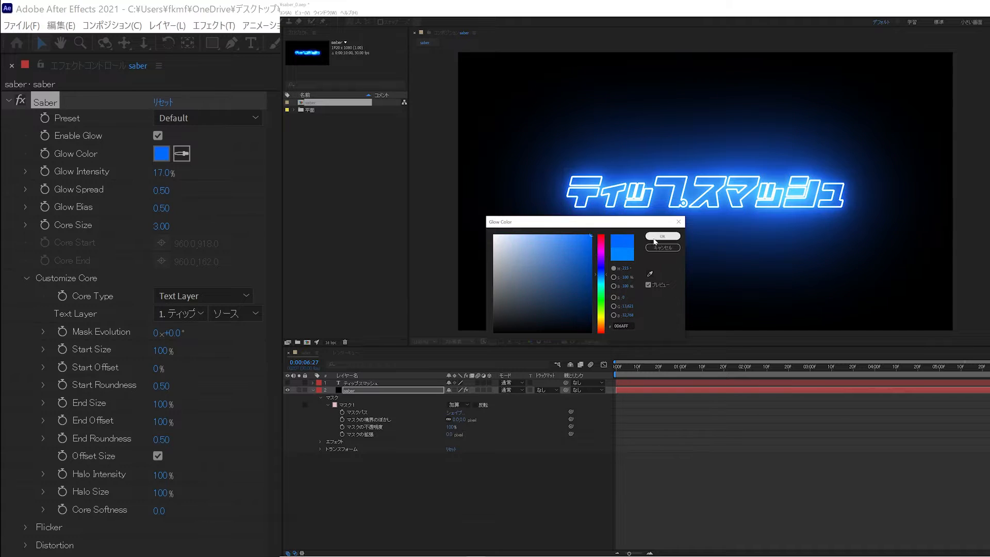
click(656, 238)
Set the Saber effect's Glow Intensity to 20%.
mouse_move(170, 168)
mouse_down()
mouse_move(178, 175)
mouse_move(158, 176)
mouse_up()
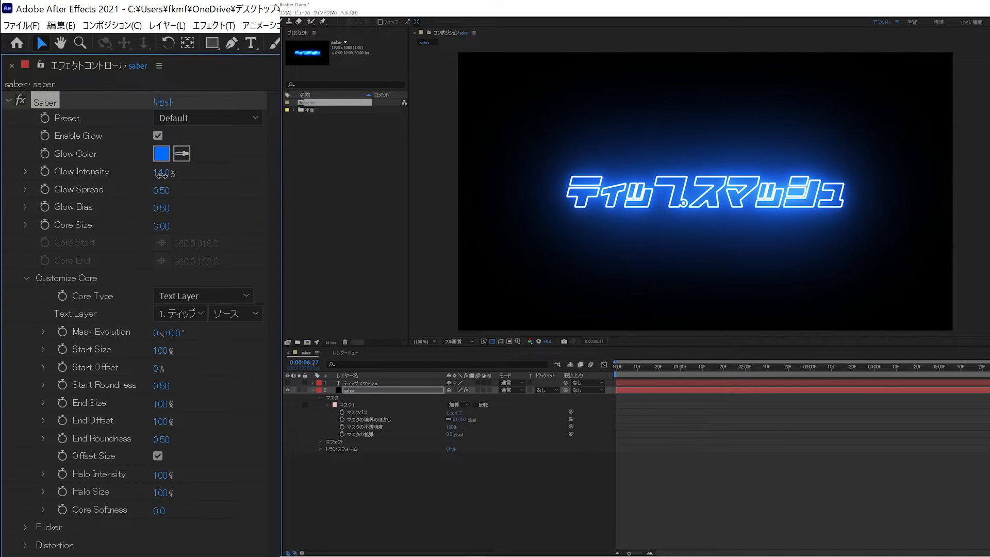
click(163, 176)
text(20)
key(Return)
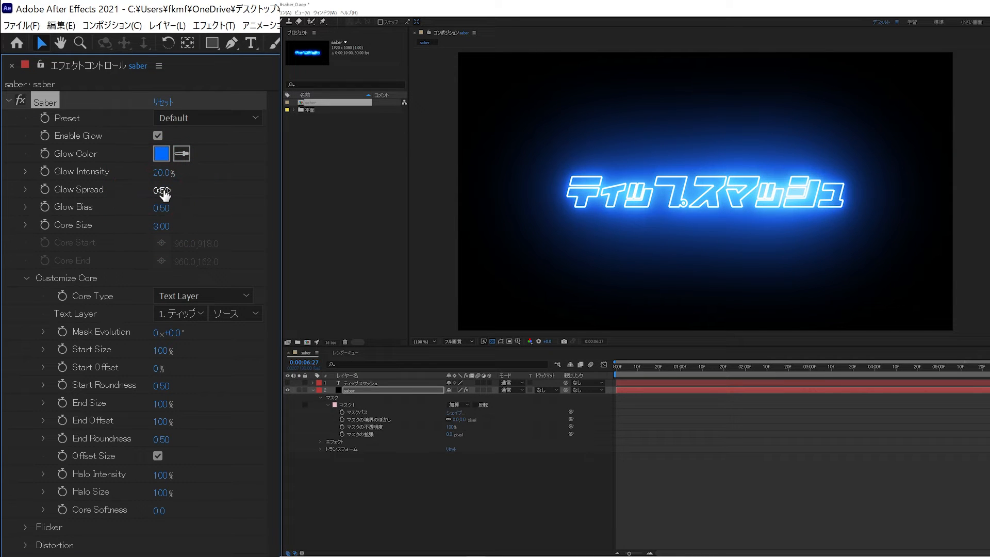
Set the Saber effect's Glow Spread to 0.35, Glow Bias to 0.18 and Core Size to 3.10.
drag(164, 194, 129, 166)
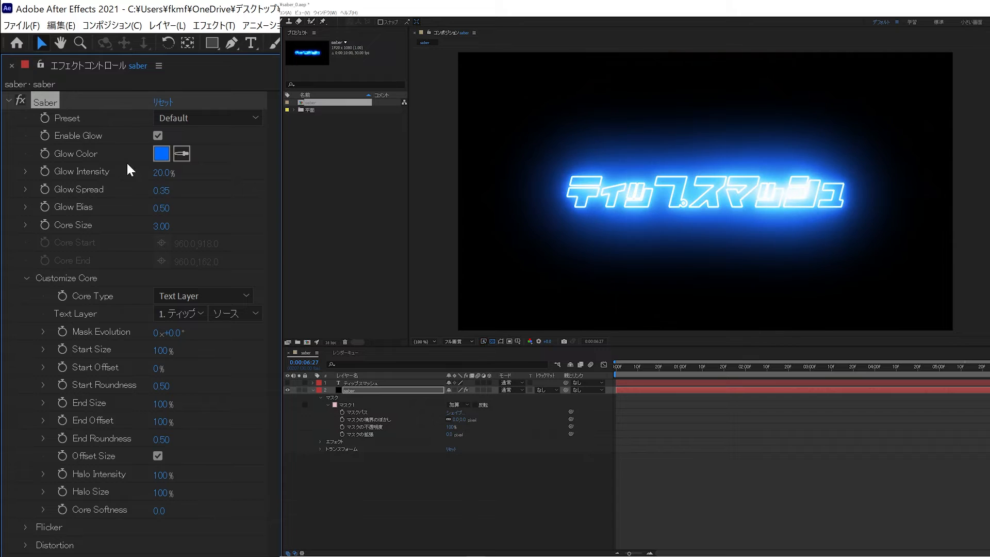
drag(161, 208, 111, 189)
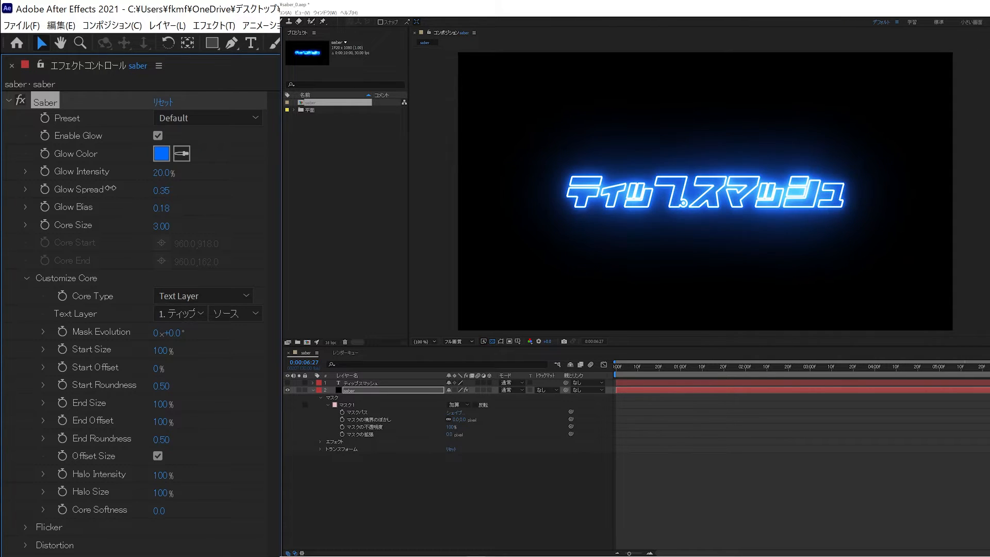
drag(161, 226, 128, 203)
scroll(588, 193, up, 2)
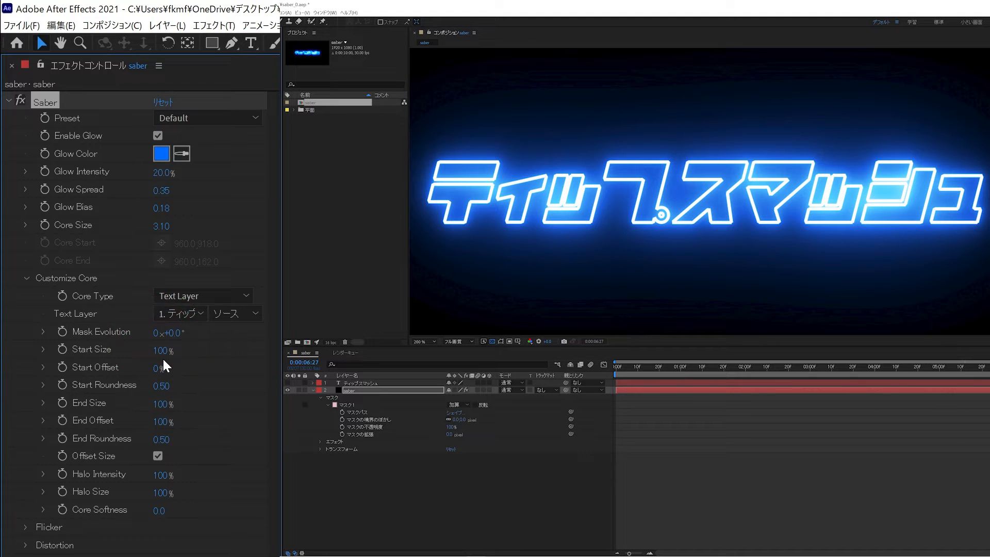
Try the core's Start Size at 0% and 200%, and try a lower End Size.
drag(159, 352, 11, 352)
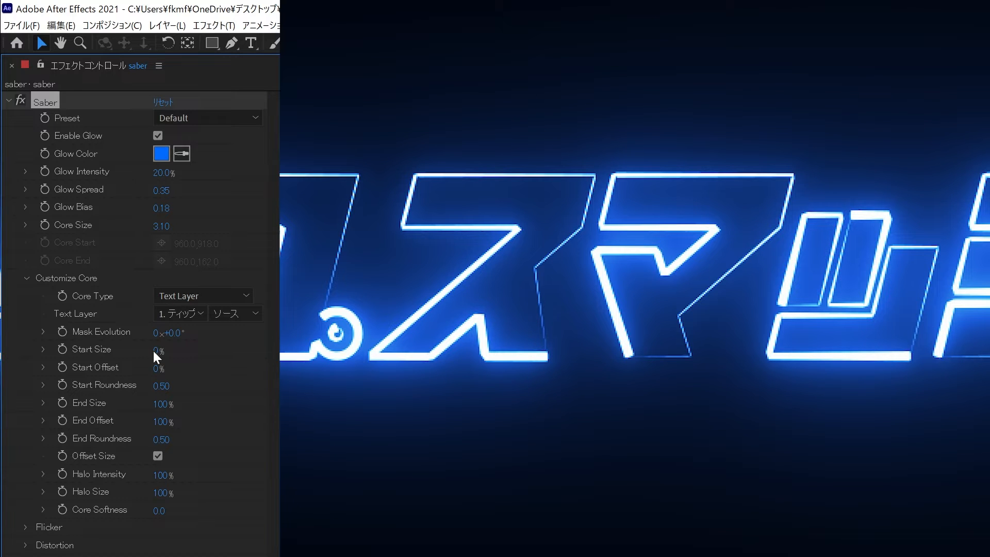
drag(156, 354, 545, 342)
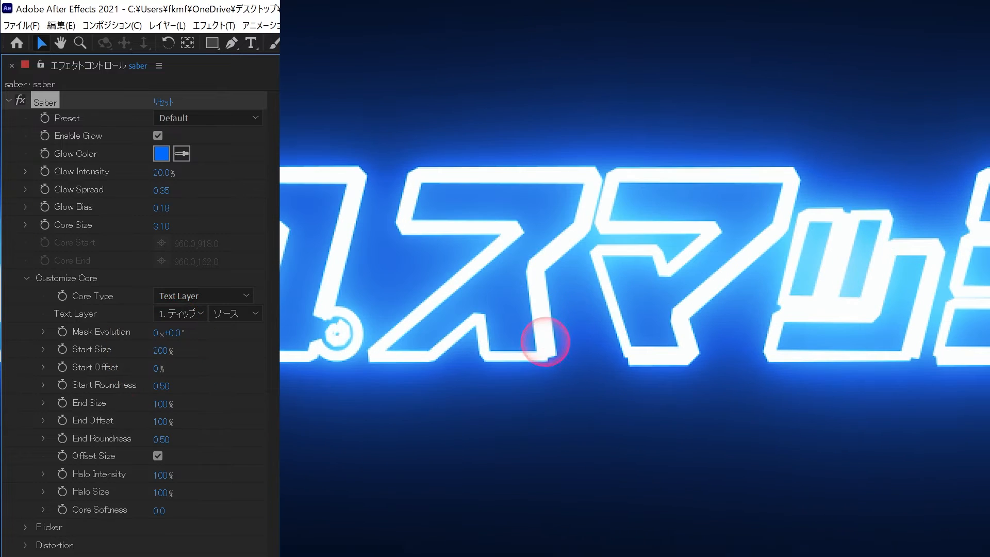
drag(161, 404, 13, 375)
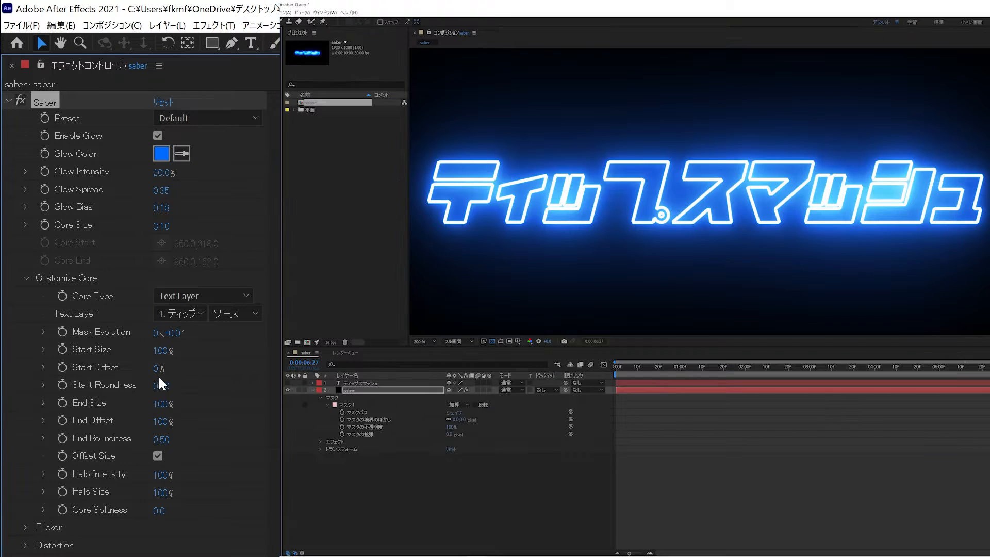
Try Start Roundness and End Roundness at 2.00 on the Saber core, and undo the changes.
drag(157, 370, 734, 241)
click(161, 440)
drag(161, 443, 737, 223)
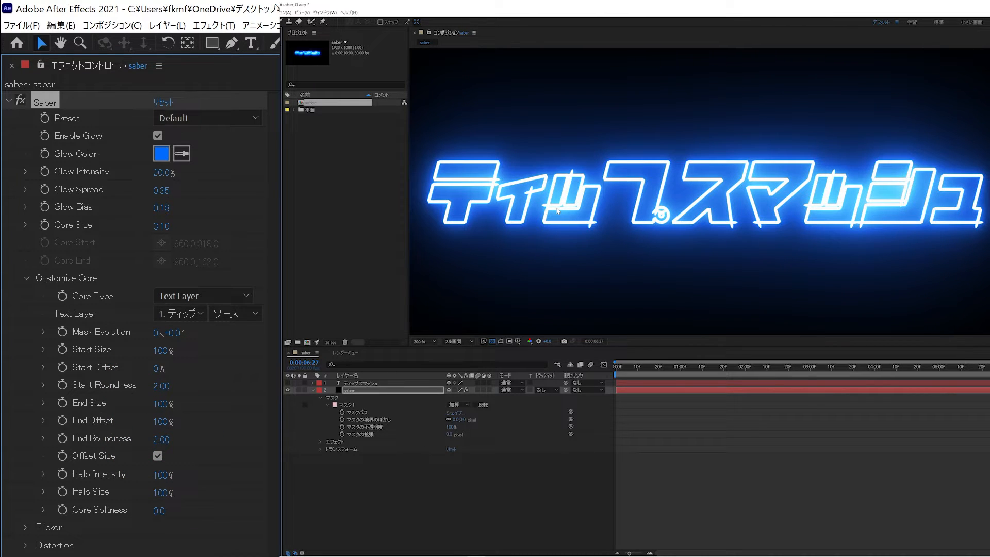
key(ctrl+z)
key(ctrl+z)
key(ctrl+z)
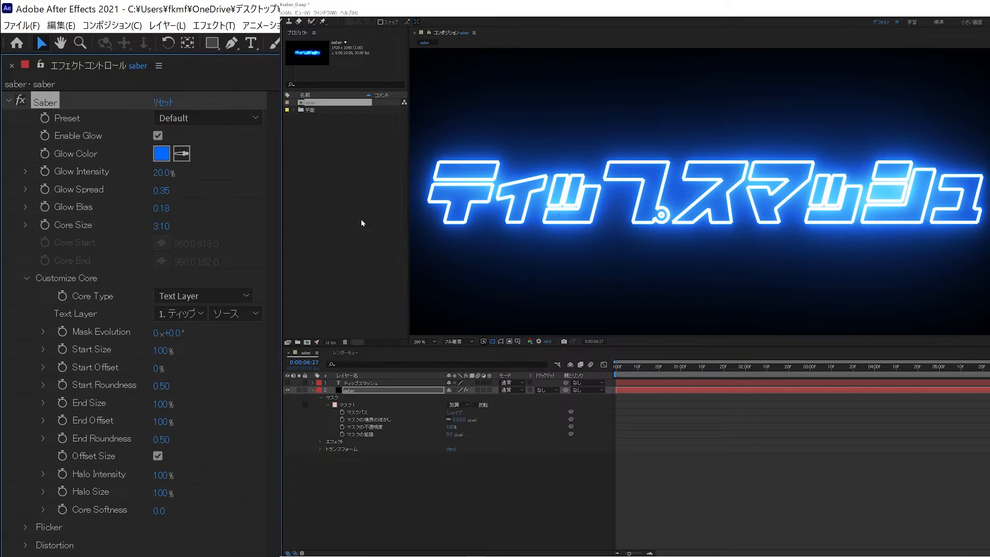
Try toggling Offset Size with the core's Start Size at 0% and Start Offset at 74%.
click(160, 457)
drag(159, 351, 64, 341)
drag(155, 374, 224, 384)
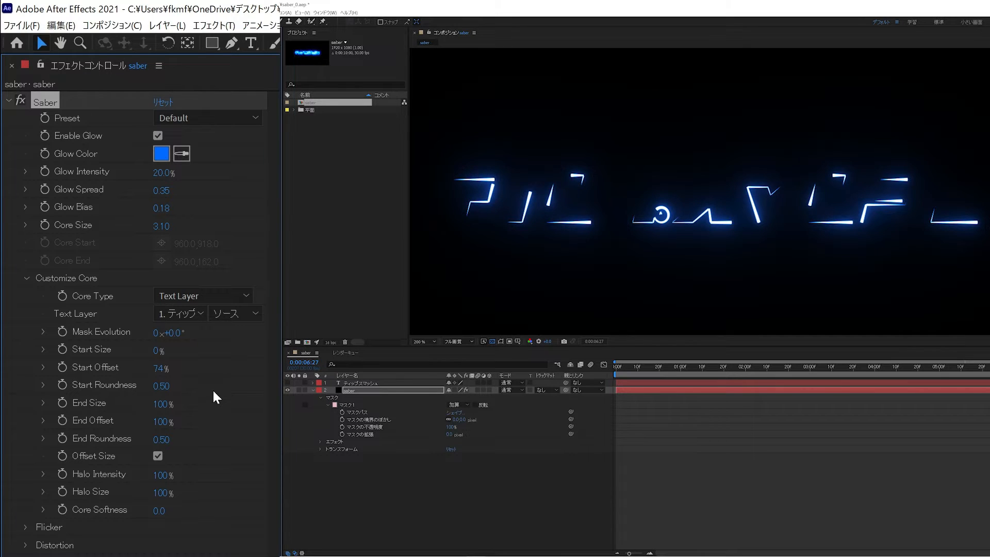
click(158, 456)
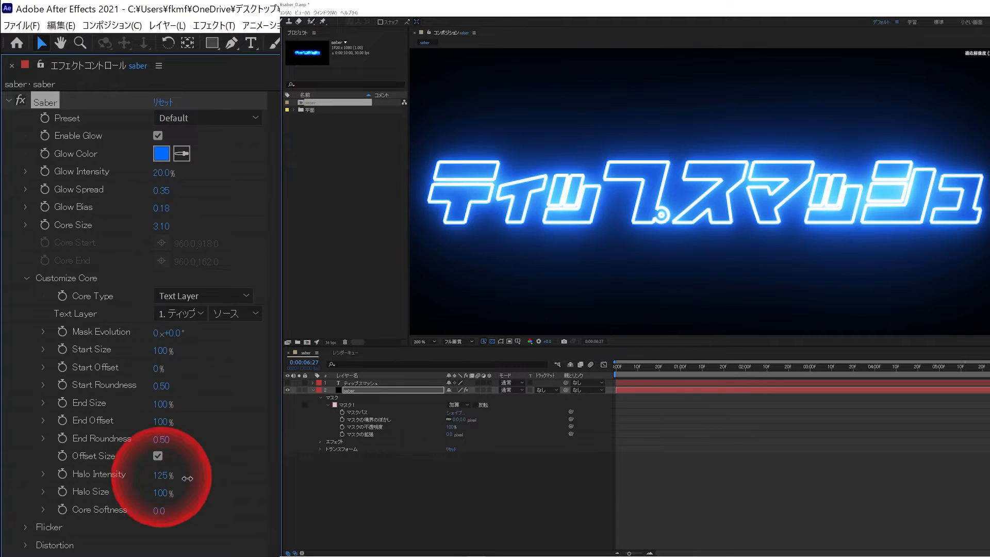
Set the Saber core's Halo Intensity to 337% and Halo Size to 200%.
drag(187, 478, 292, 241)
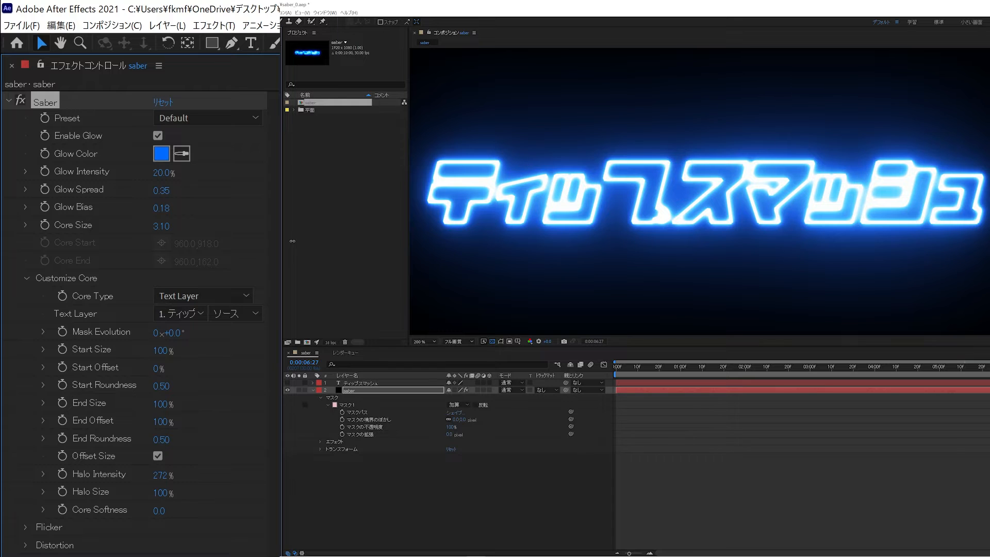
drag(162, 493, 228, 489)
mouse_move(160, 499)
mouse_down()
mouse_move(221, 498)
mouse_move(161, 495)
mouse_up()
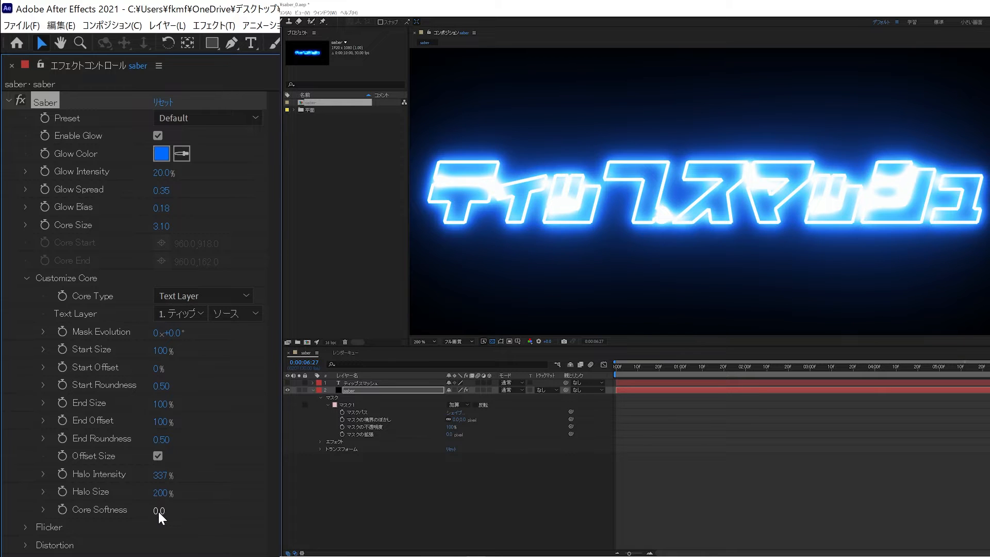
Try a Core Softness of 25 on the Saber core and undo it.
drag(158, 511, 182, 510)
drag(286, 255, 388, 253)
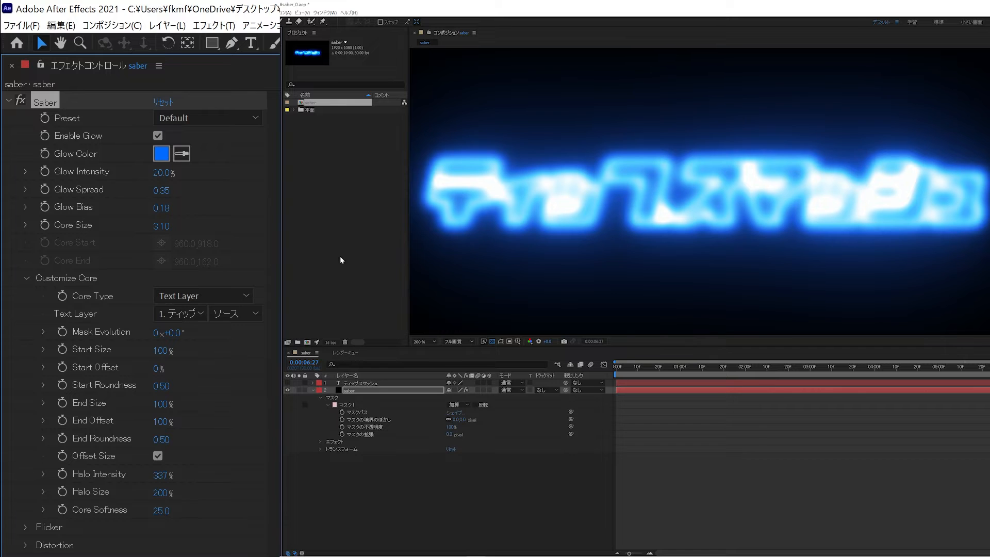
key(ctrl+z)
Set the Saber effect's Flicker Intensity to 100% and Flicker Speed to 30.
scroll(189, 471, down, 5)
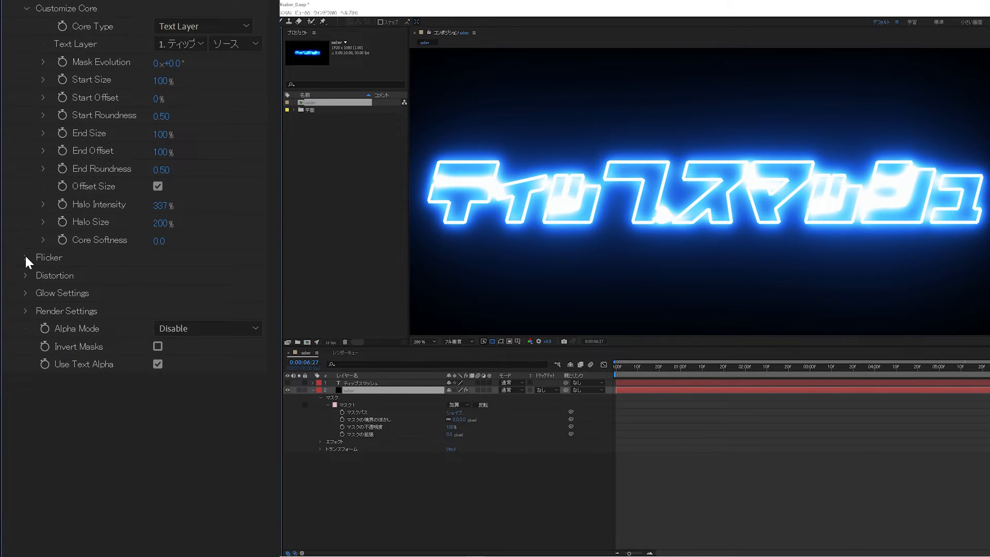
click(26, 258)
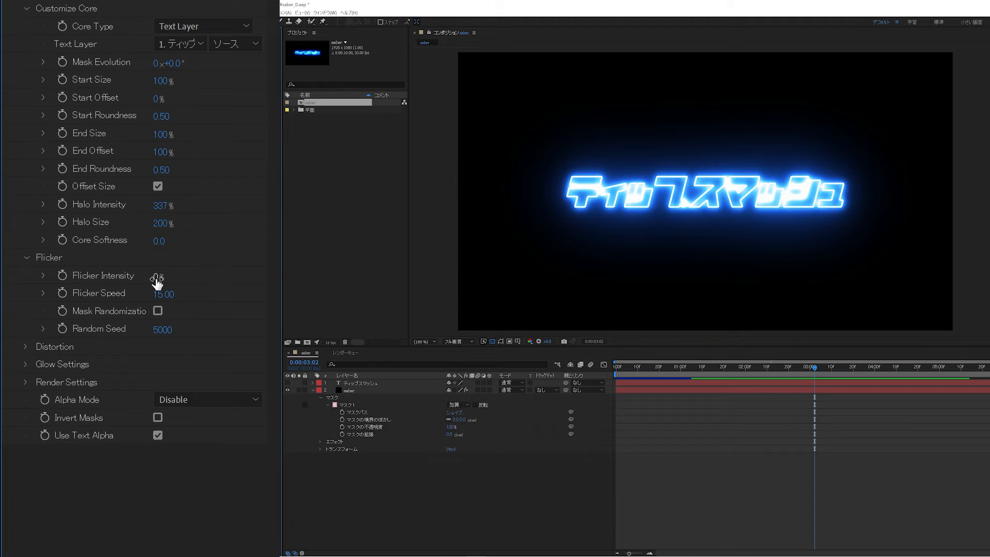
click(156, 279)
text(100)
key(Return)
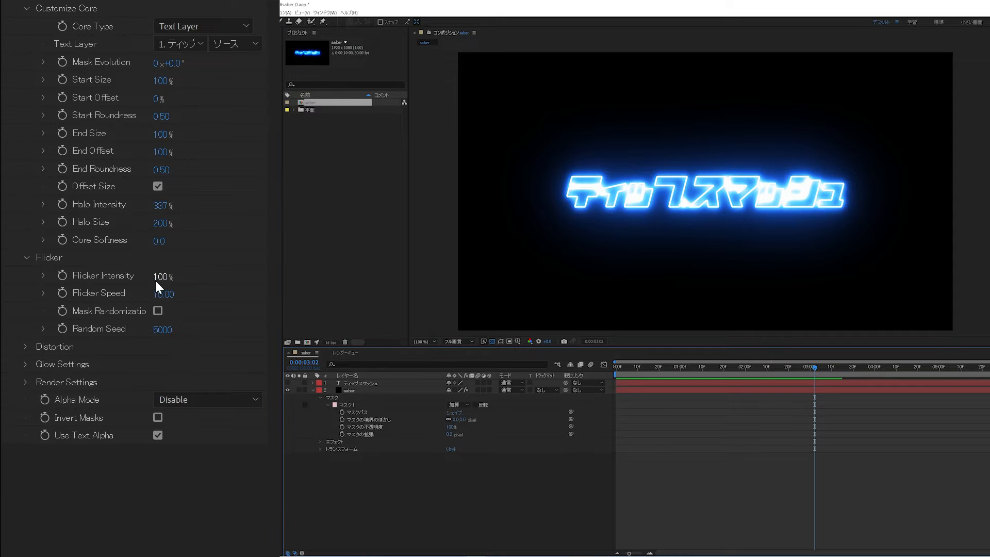
drag(160, 294, 405, 284)
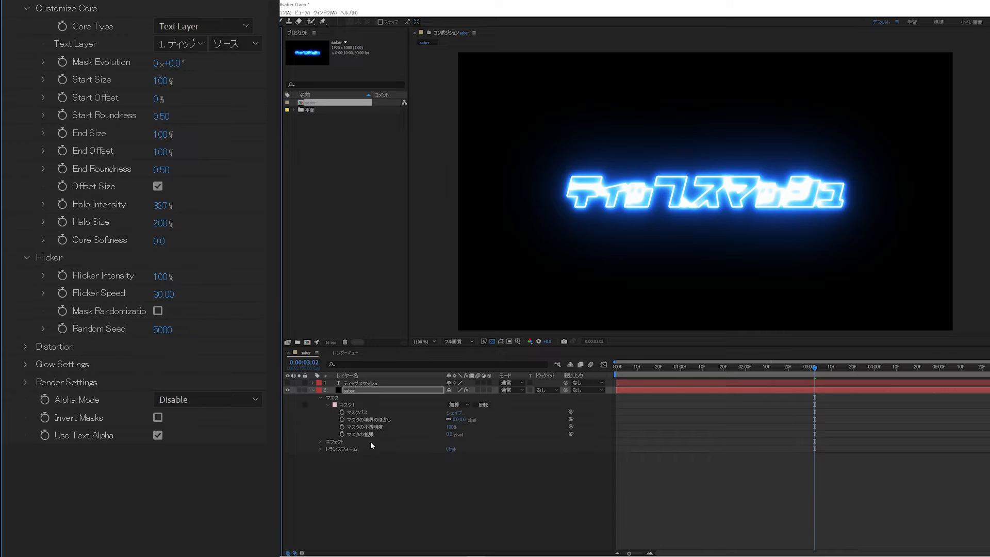
Preview the flickering text and enable Mask Randomization for the flicker.
click(380, 481)
key(space)
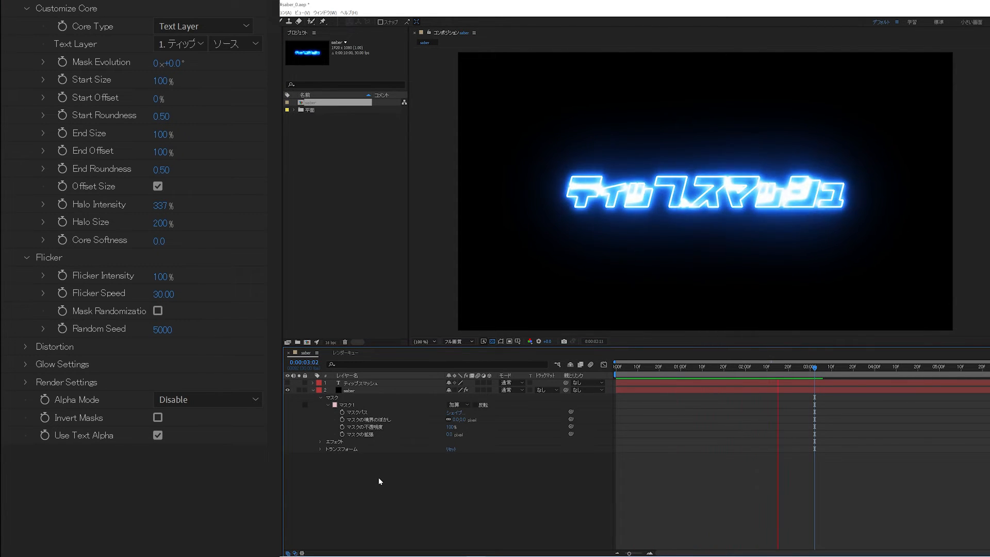
click(158, 310)
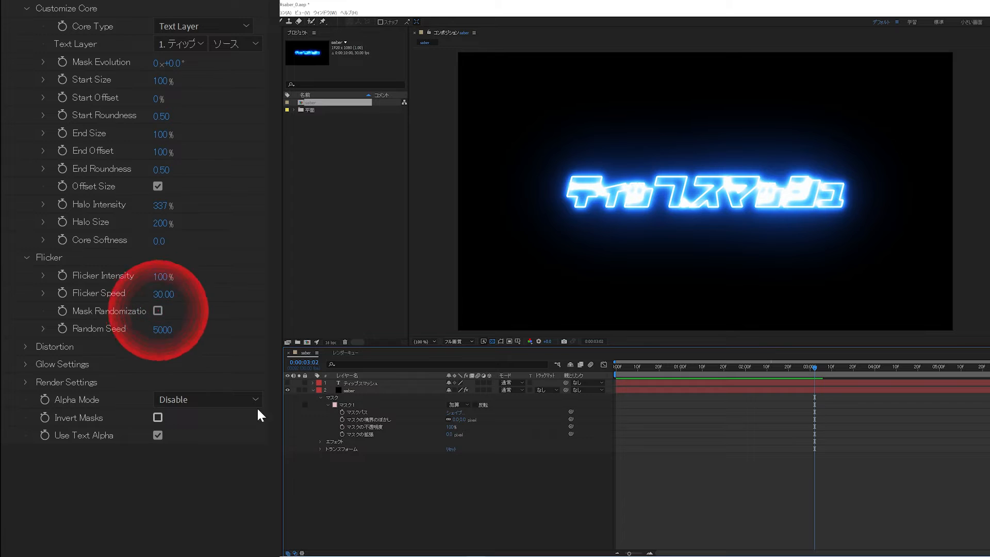
click(158, 311)
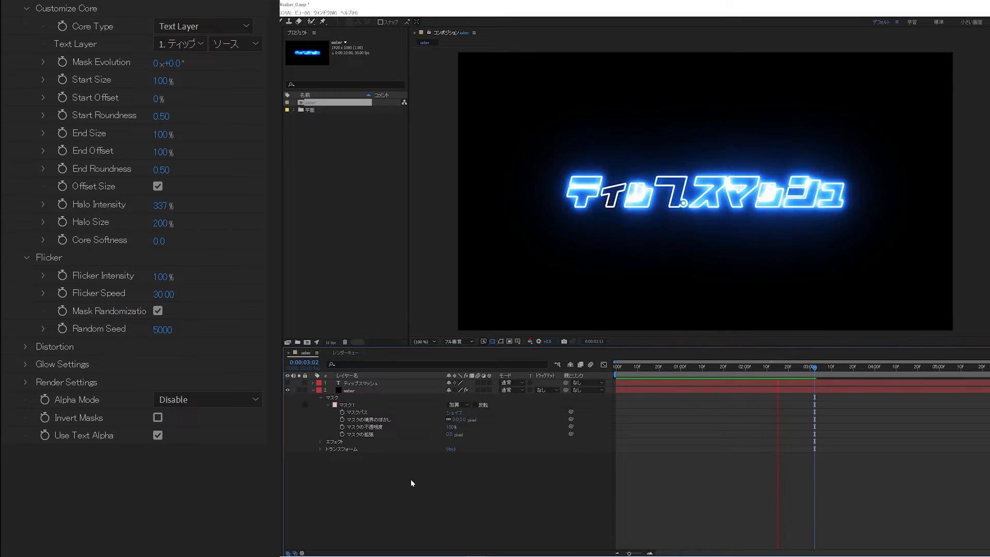
Expand the Glow Distortion and Core Distortion settings and widen the effect controls to show the full parameter names.
scroll(23, 349, down, 5)
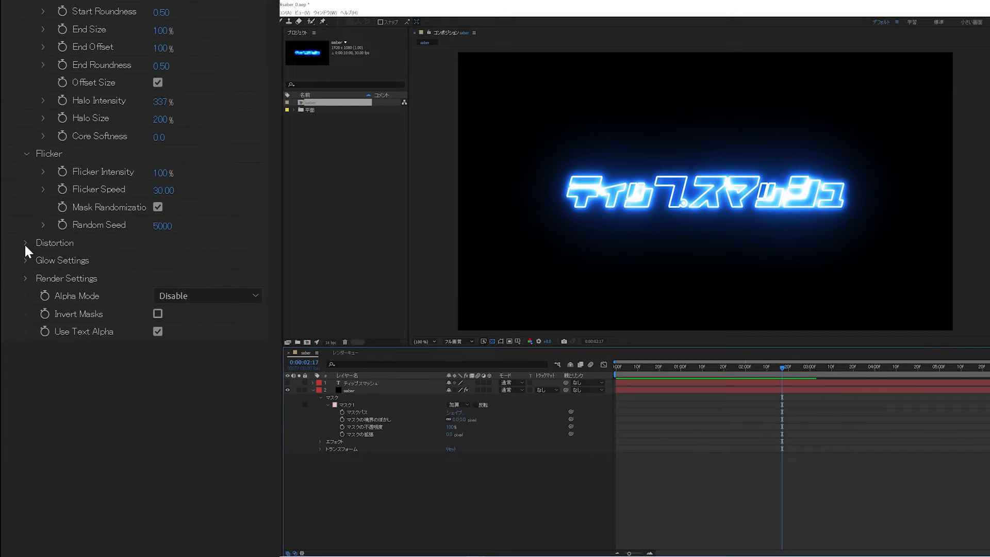
click(26, 149)
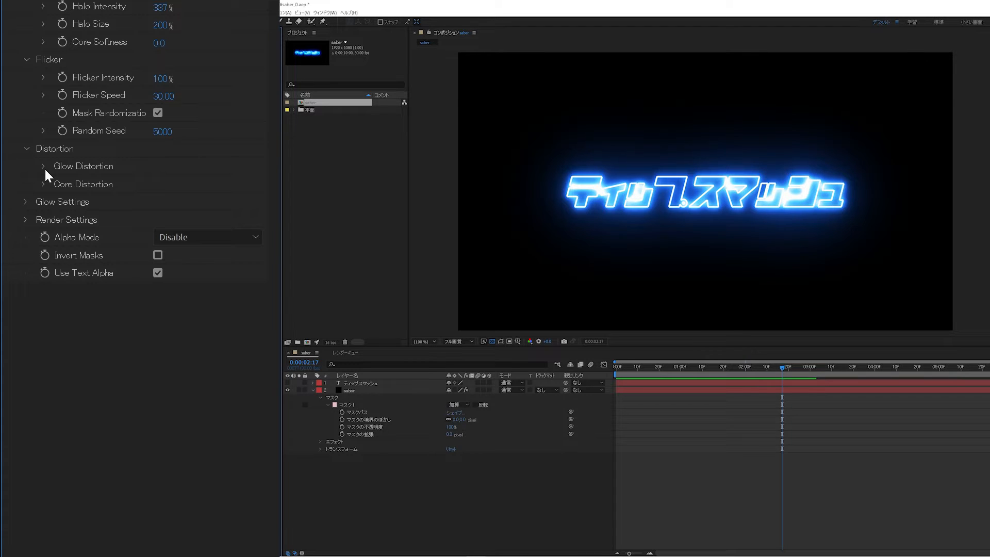
click(44, 168)
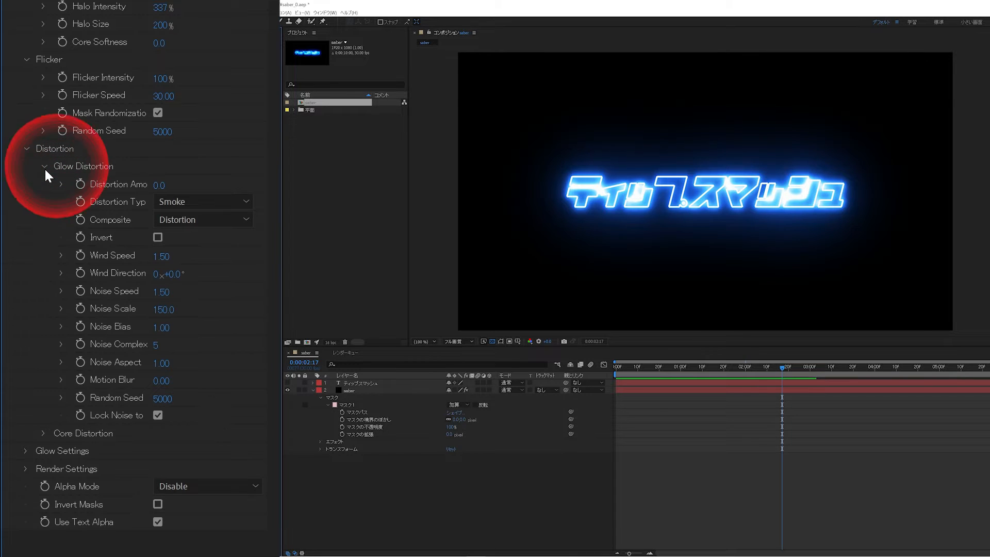
click(44, 432)
scroll(44, 432, down, 2)
scroll(181, 187, down, 4)
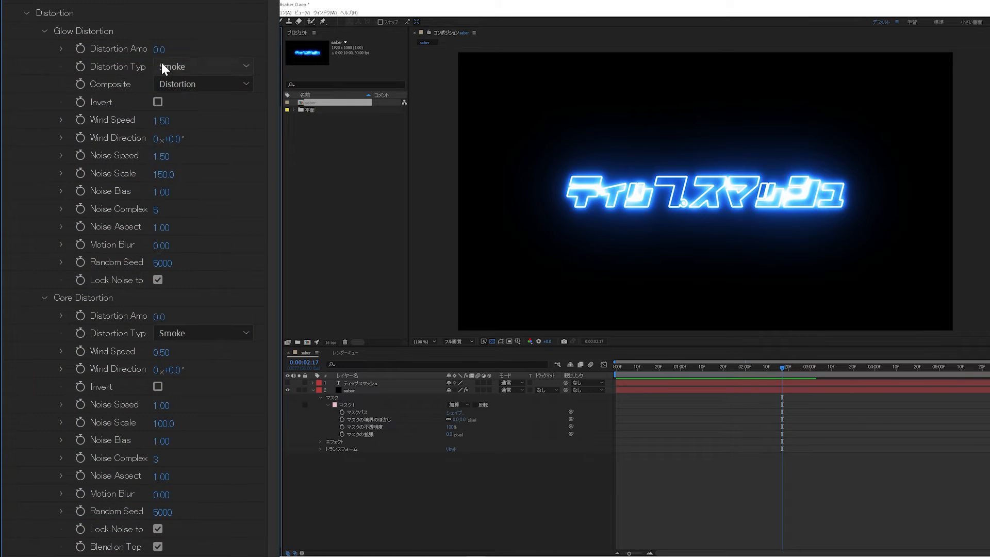
drag(274, 17, 364, 217)
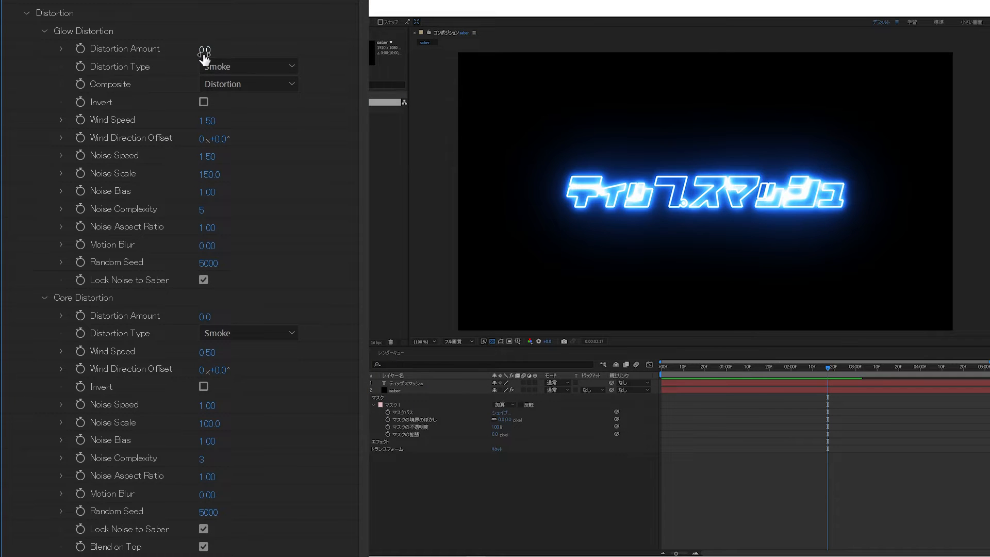
Set the Glow Distortion amount to 102 and try the Fluid and Energy distortion types before returning to Smoke.
drag(204, 57, 284, 59)
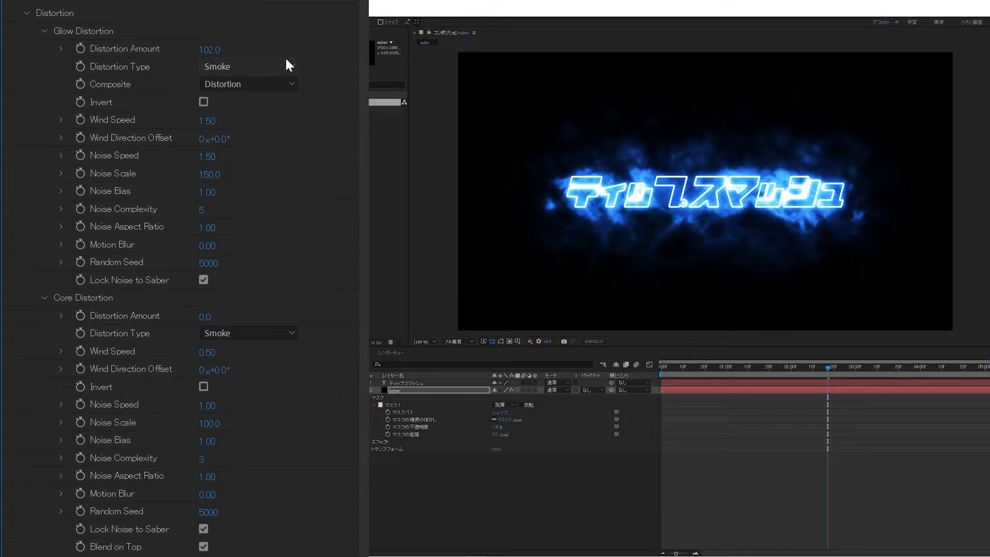
click(267, 66)
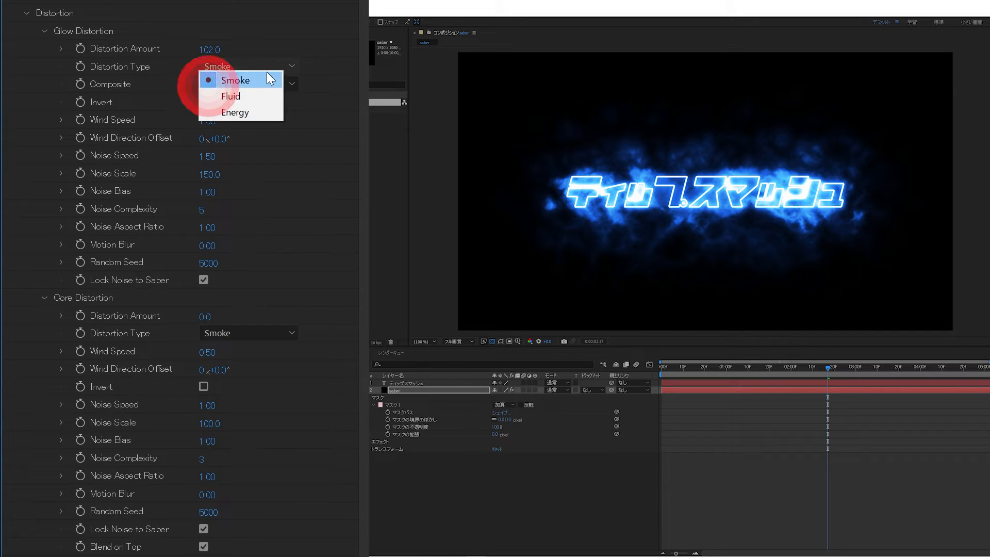
click(254, 97)
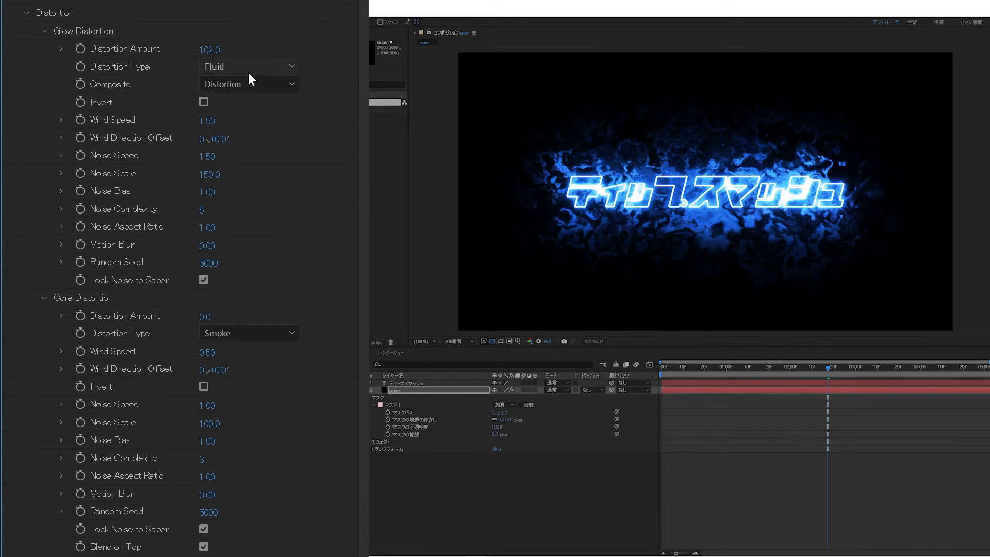
click(247, 68)
click(247, 112)
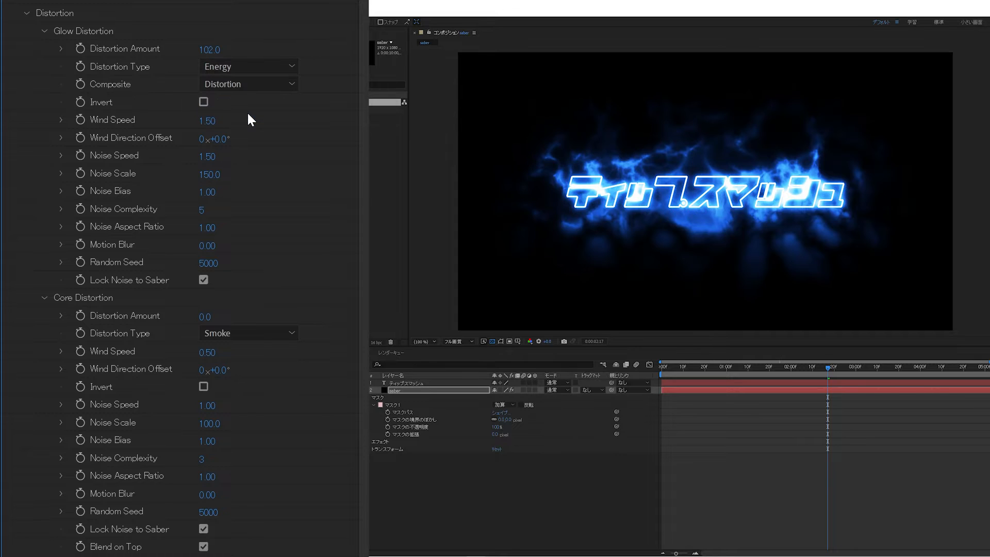
click(245, 67)
click(243, 79)
Try the Multiply composite mode and the Invert option on the Glow Distortion, restoring Distortion mode without inversion.
click(243, 82)
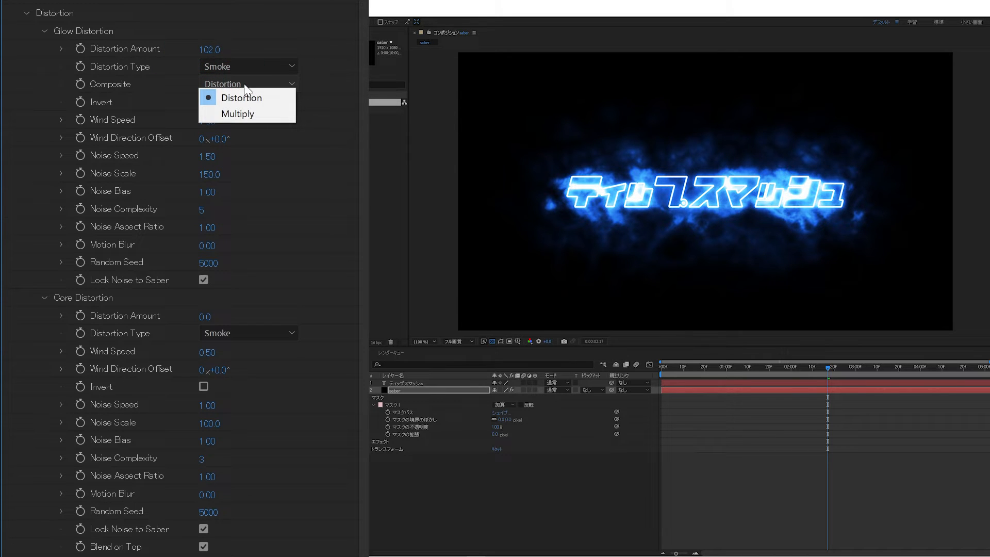
click(250, 114)
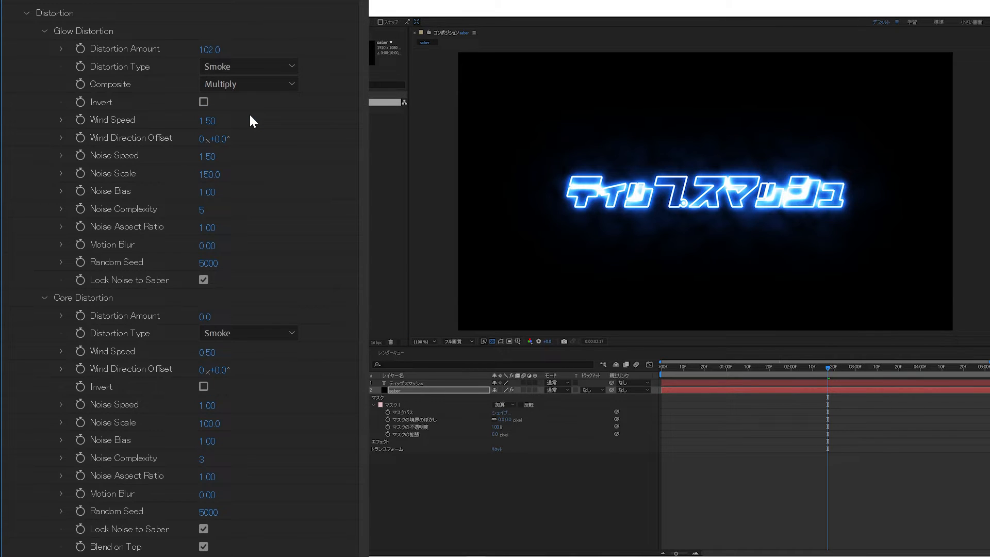
click(242, 82)
click(207, 101)
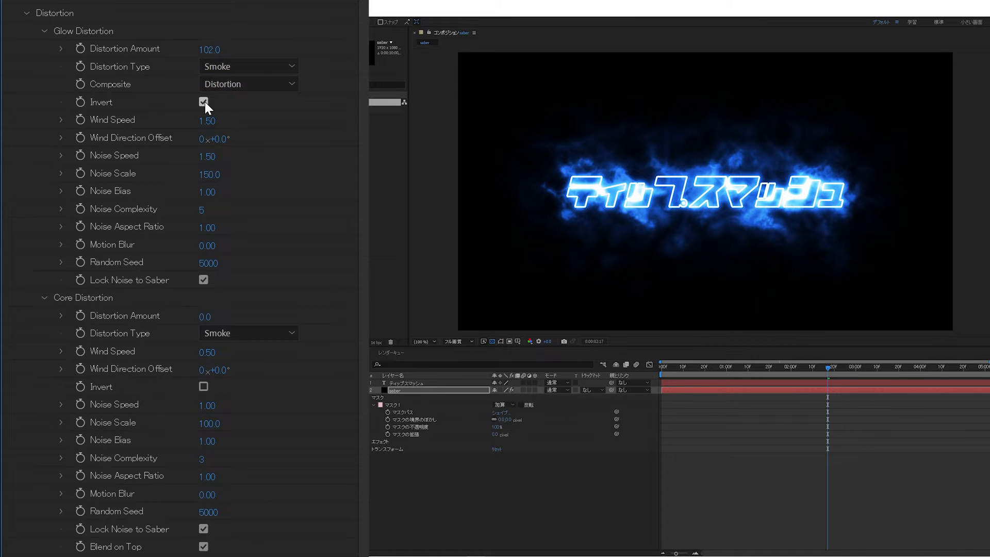
click(204, 102)
Preview the animated Smoke glow distortion around the text.
click(431, 512)
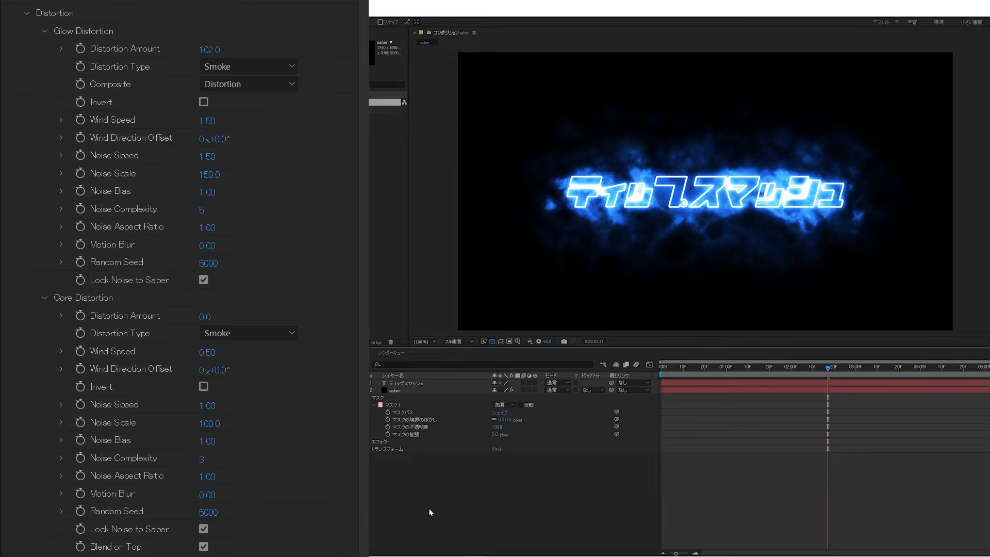
key(space)
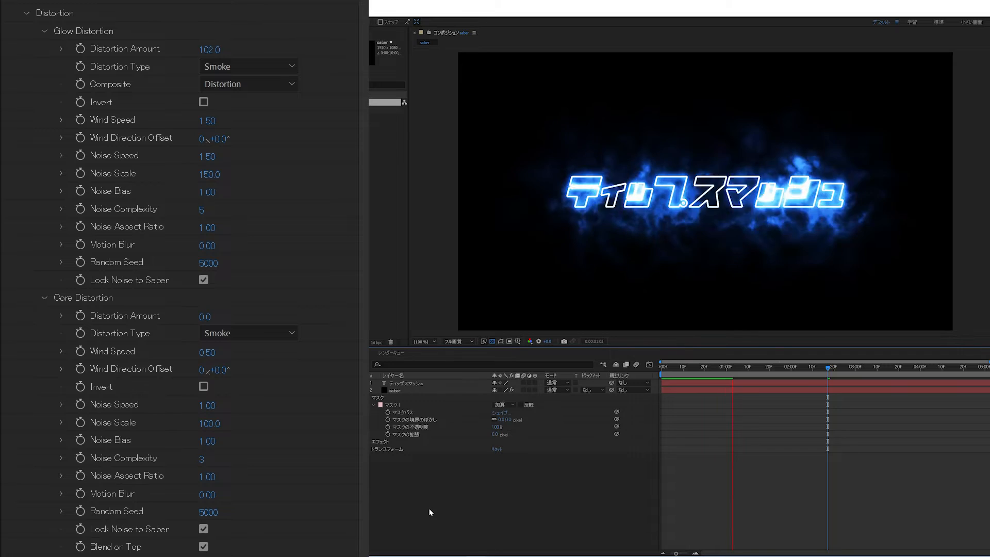
key(space)
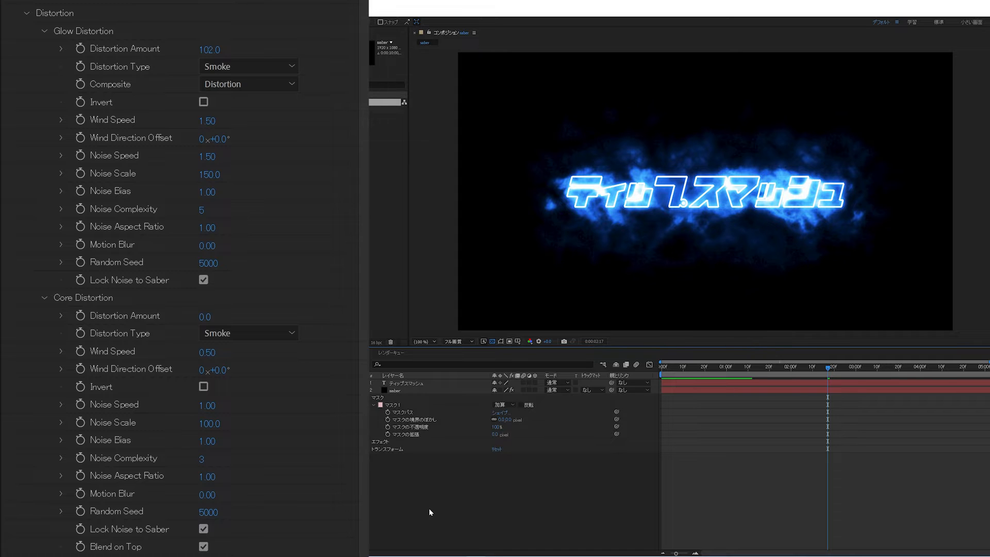
Set the Saber effect's Flicker Intensity to 0% and preview the glow distortion.
click(213, 41)
text(0)
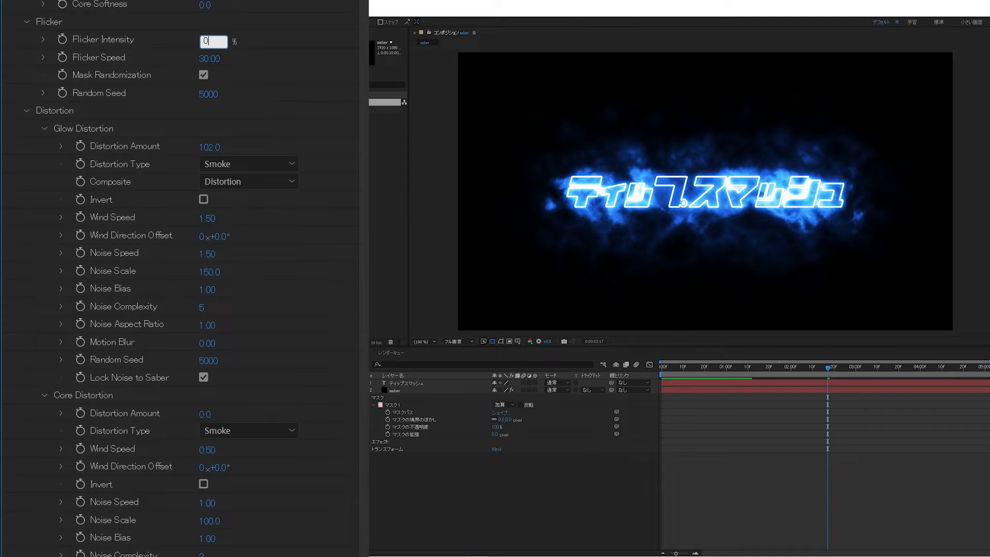
key(Return)
click(397, 485)
key(space)
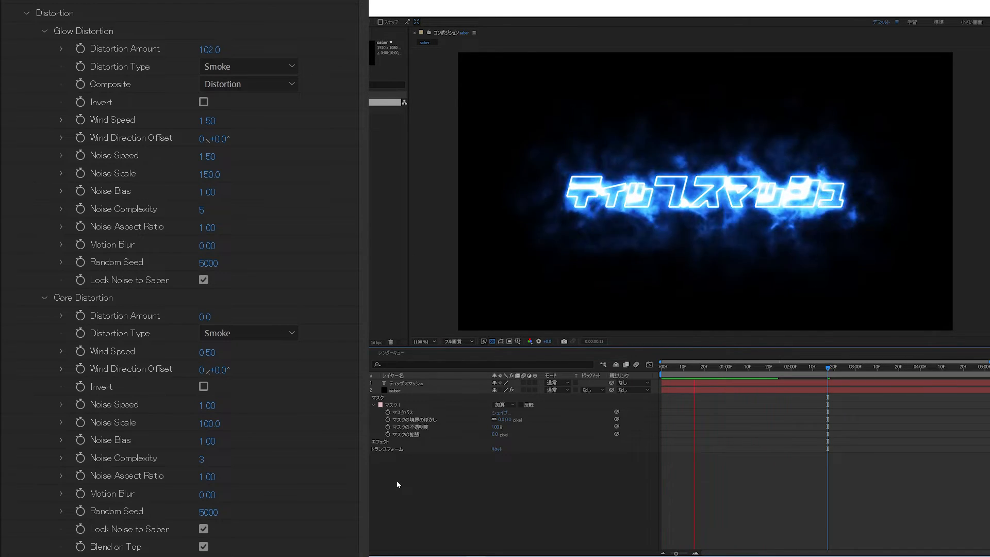
key(space)
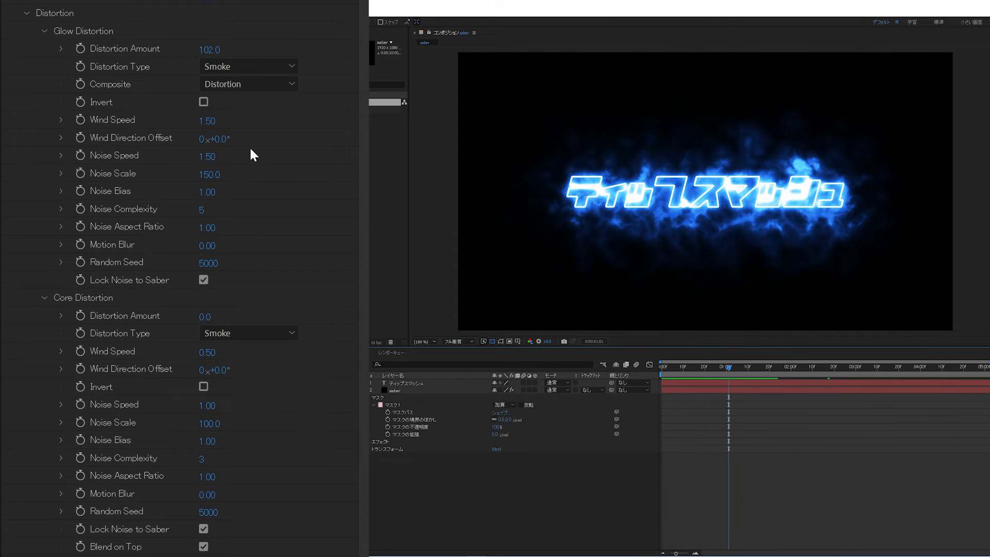
Set the Glow Distortion's Noise Speed to 5, preview the animation and return to the first frame.
click(211, 157)
text(5)
key(Return)
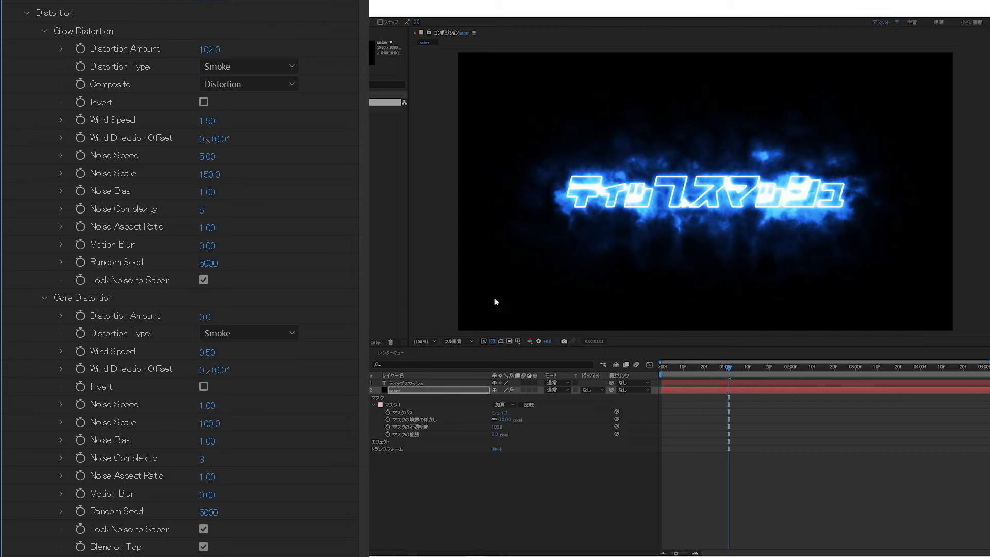
click(462, 498)
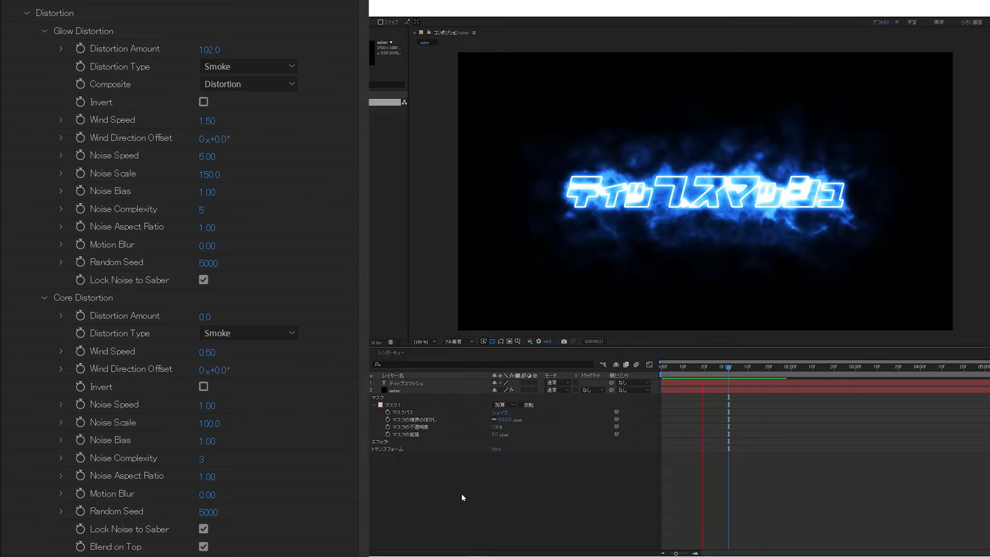
key(Home)
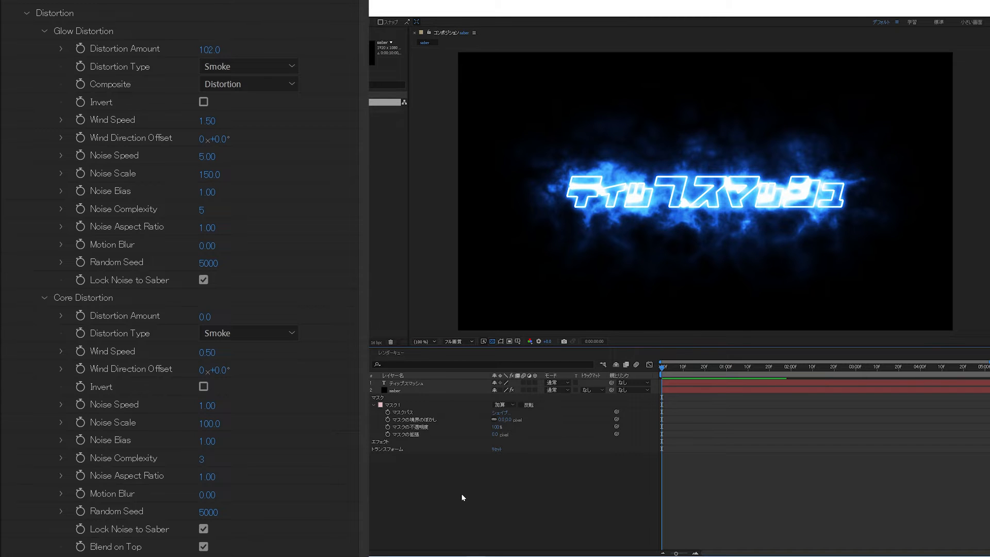
Set the Glow Distortion's Wind Direction Offset to 90° and preview the animation.
click(222, 138)
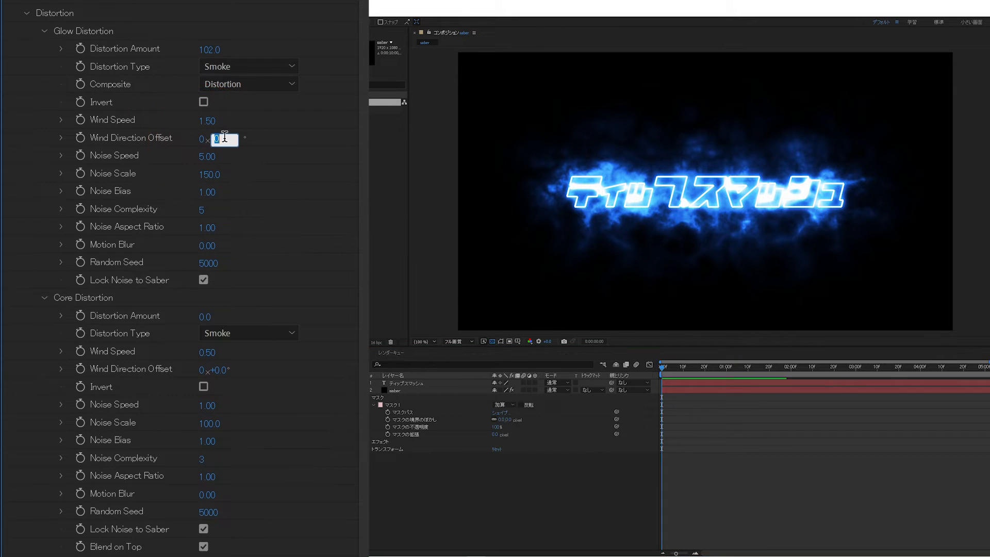
text(90)
key(Return)
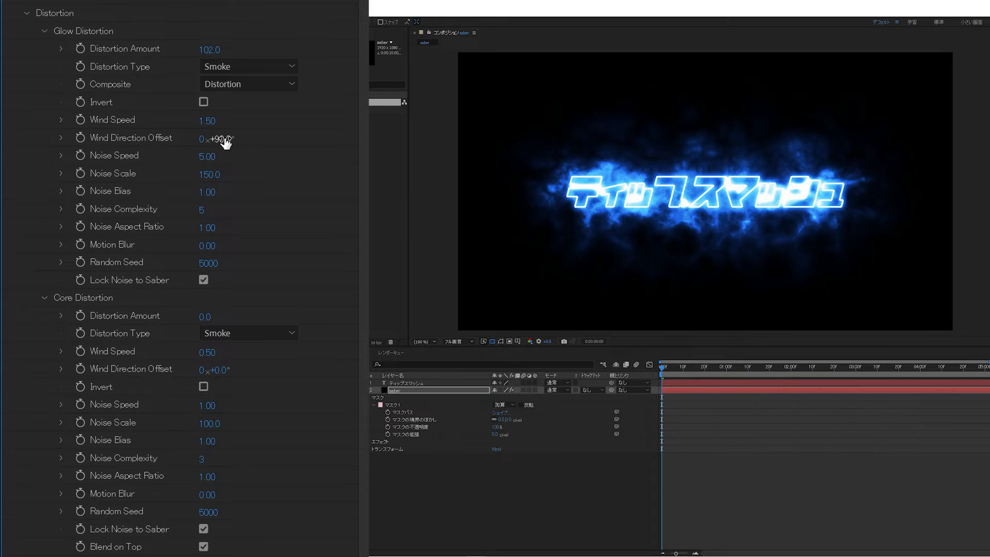
click(436, 498)
key(space)
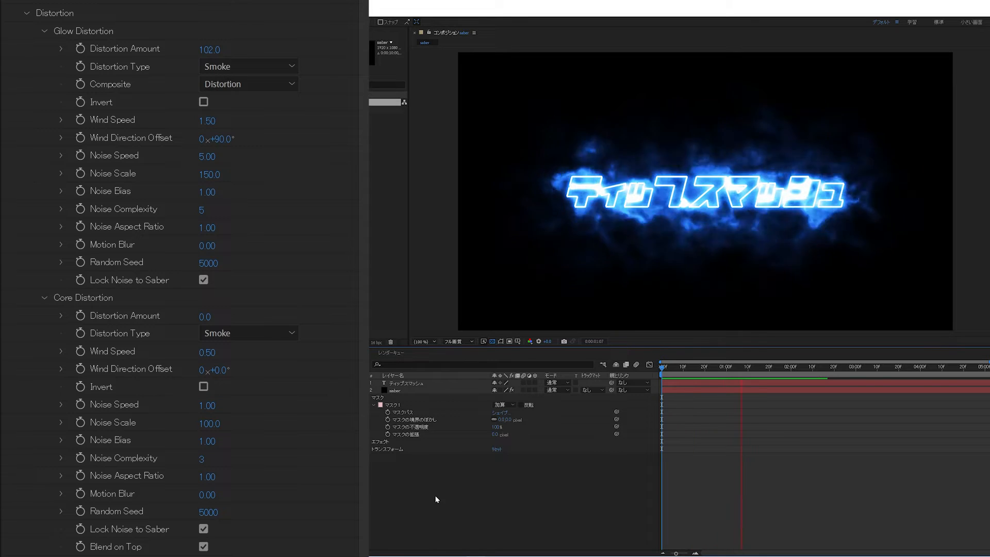
key(space)
Try Noise Scale values of 50 and 594 on the Glow Distortion and preview the animation.
click(208, 175)
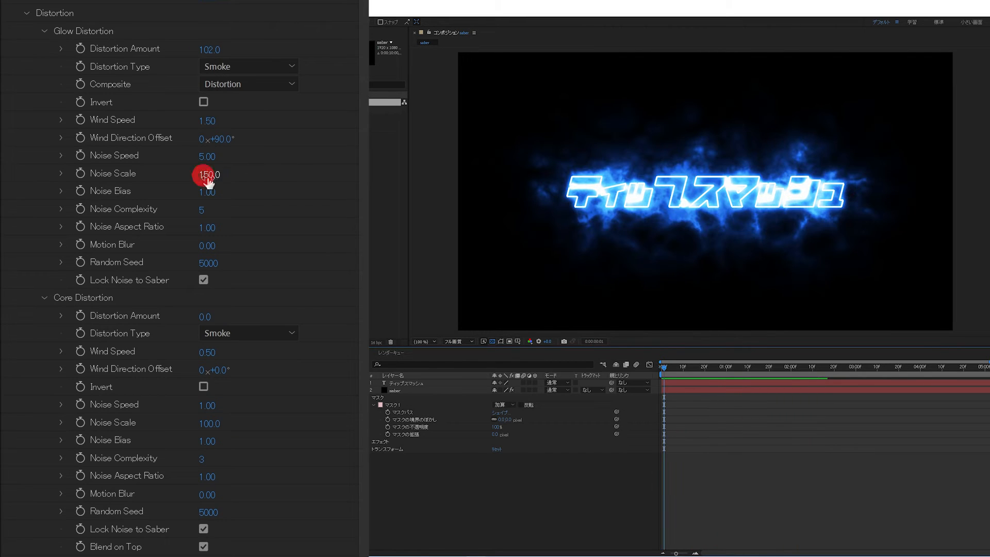
text(50)
key(Return)
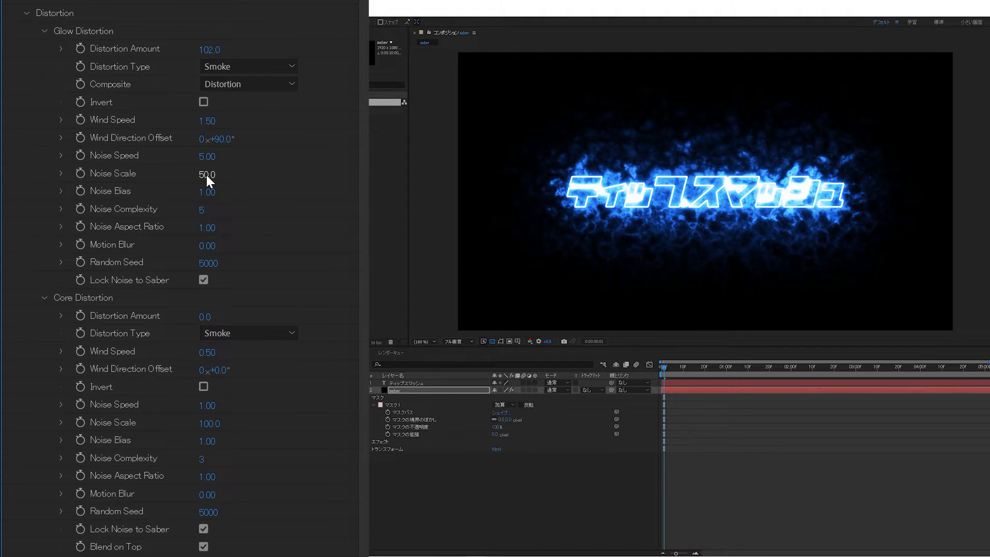
drag(206, 174, 445, 320)
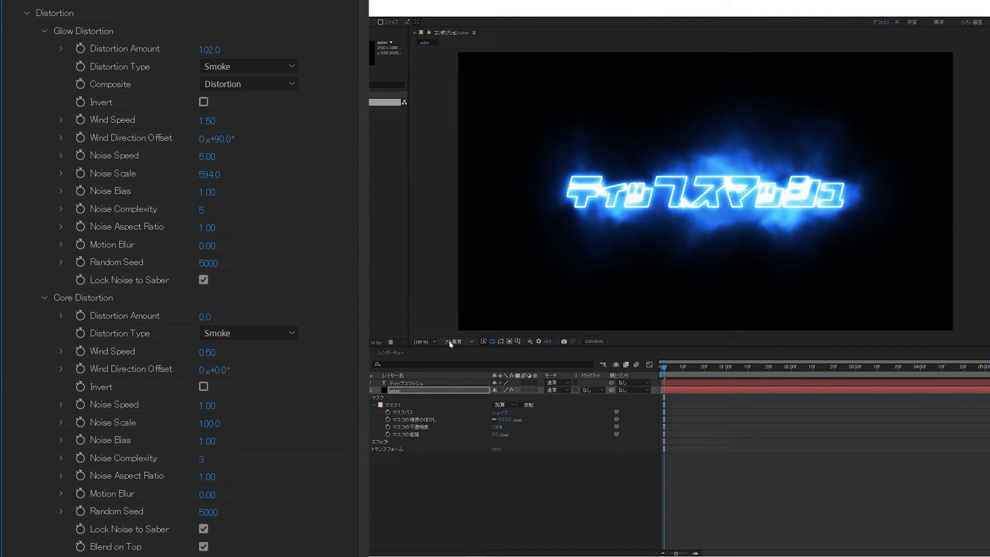
click(451, 508)
key(space)
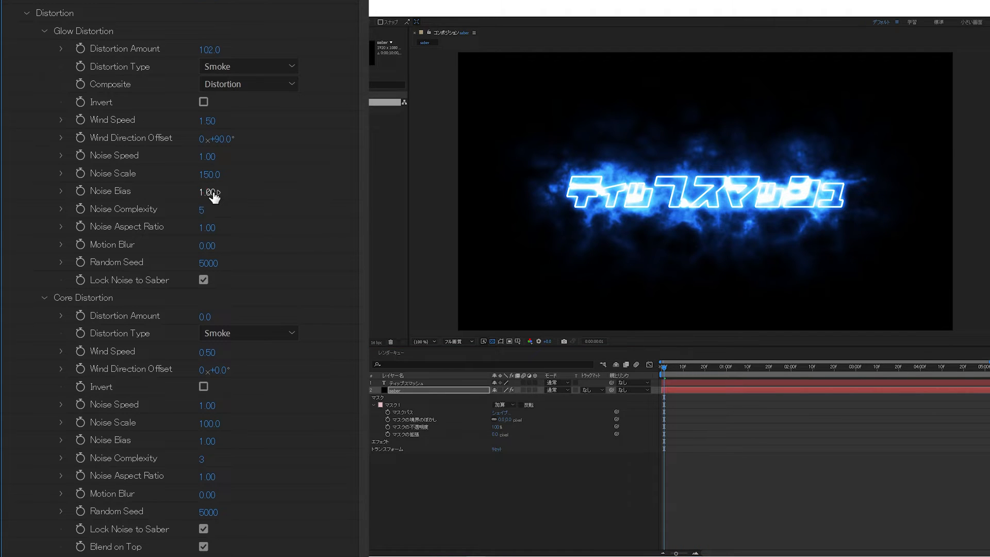
Set the Glow Distortion's Noise Bias to 0.76 and try a Noise Complexity of 1.
drag(214, 196, 281, 192)
key(space)
drag(206, 214, 29, 211)
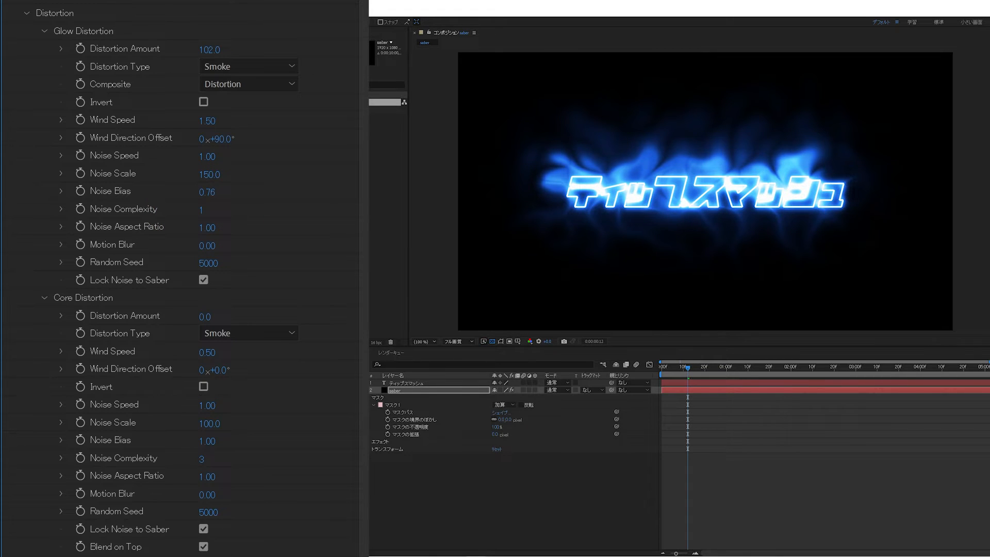
click(419, 486)
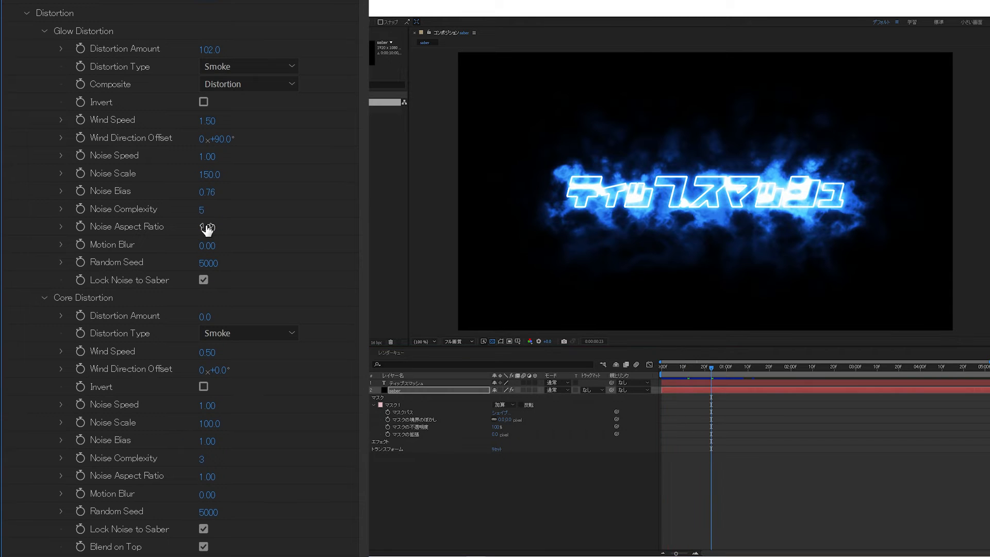
Set the Glow Distortion's Noise Aspect Ratio to 10 and its Wind Direction Offset to 0°.
mouse_move(207, 229)
mouse_down()
mouse_move(245, 228)
mouse_move(180, 212)
mouse_move(209, 209)
mouse_up()
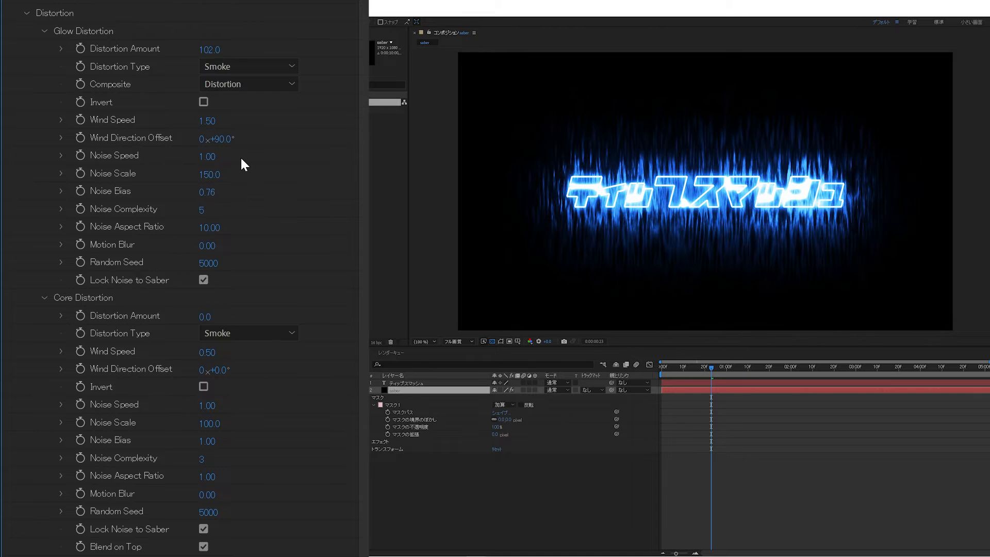
click(221, 139)
text(0)
key(Return)
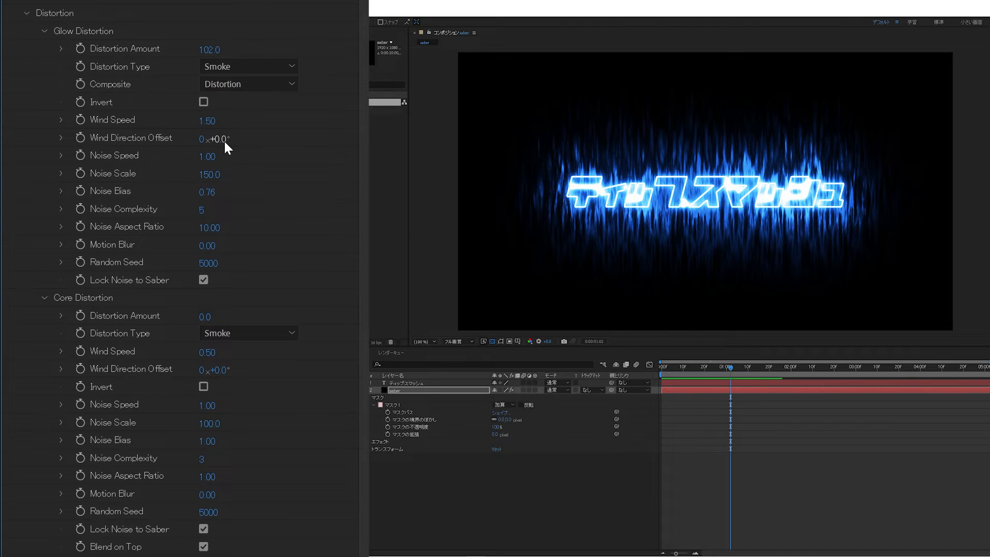
Try a Motion Blur of 5.40 on the Glow Distortion and undo it.
click(211, 246)
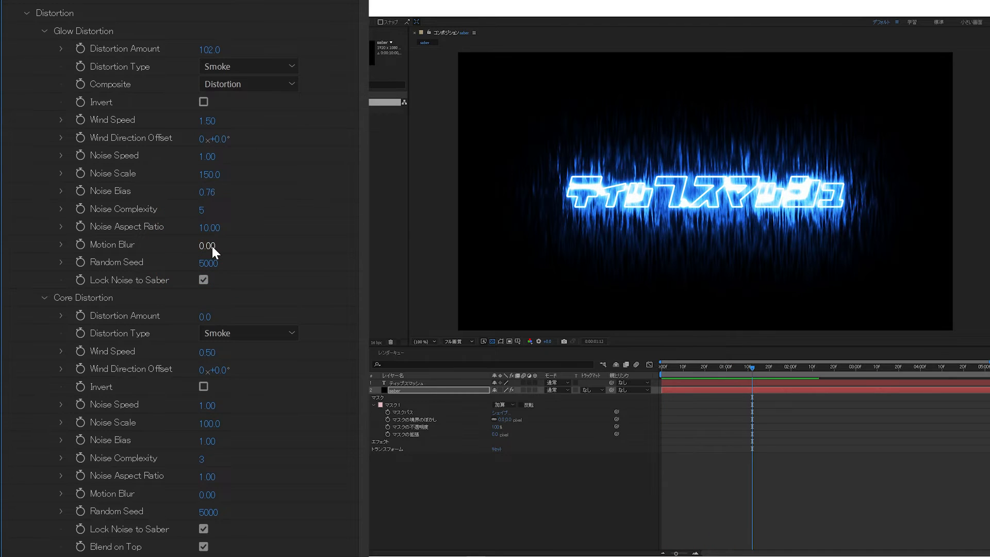
drag(212, 246, 261, 250)
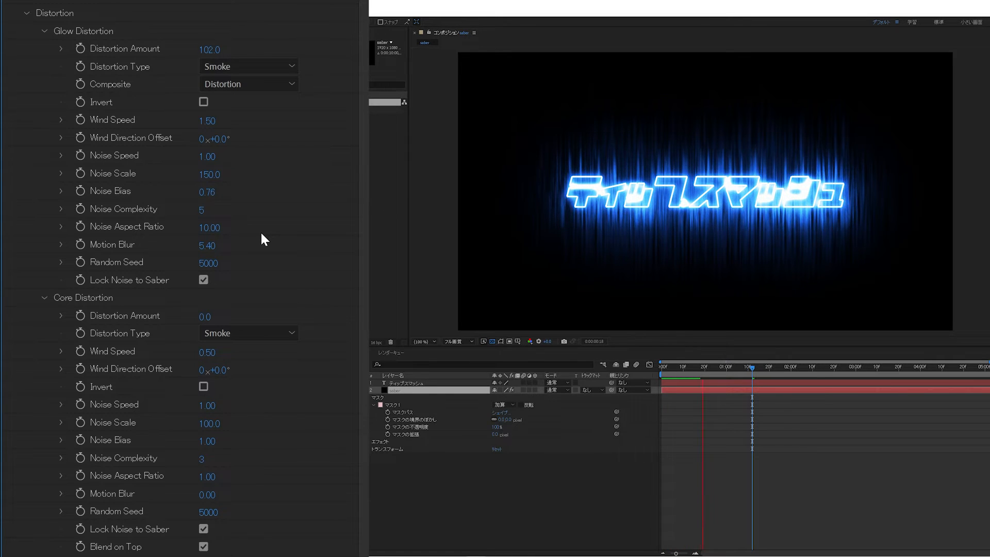
key(ctrl+z)
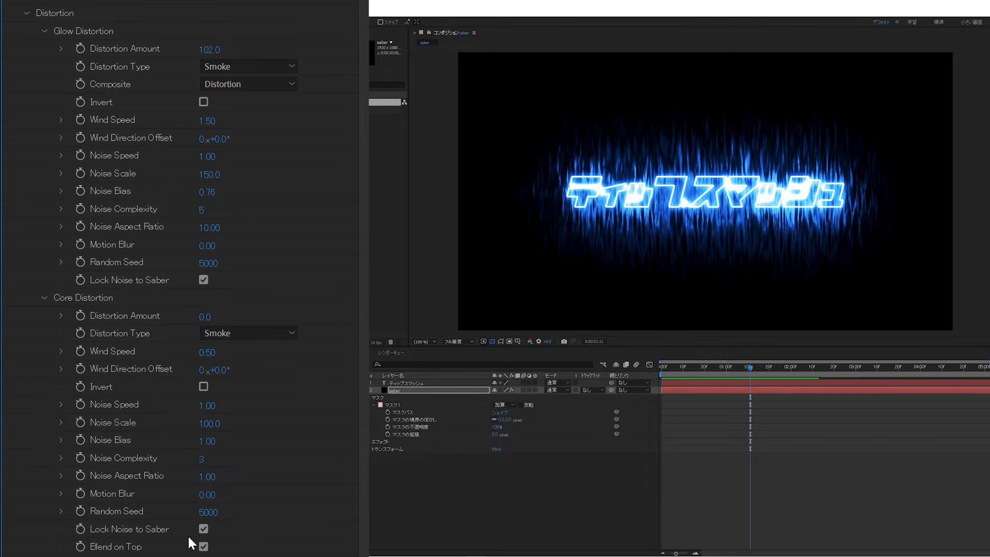
Set the Core Distortion's Distortion Amount to 19 and turn off Blend on Top.
drag(205, 318, 221, 318)
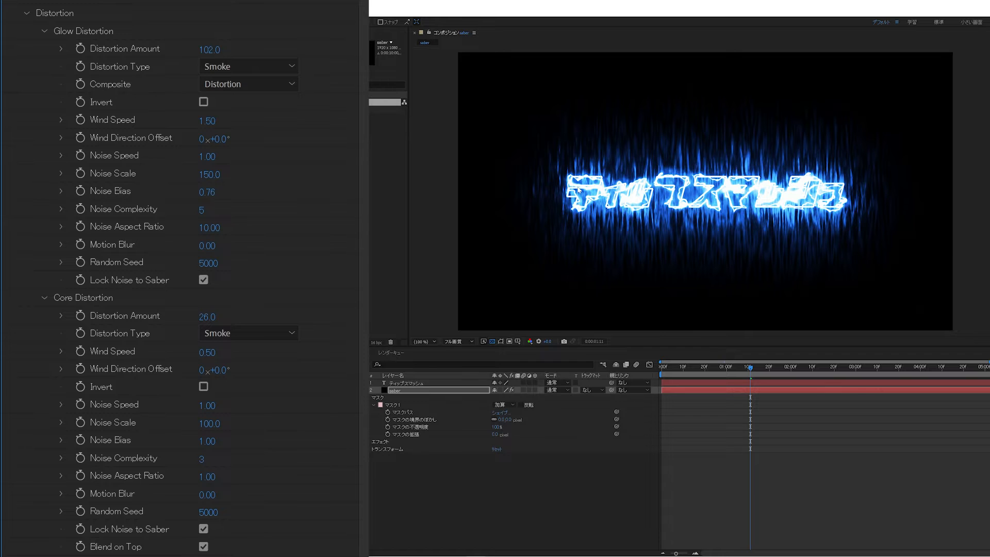
key(period)
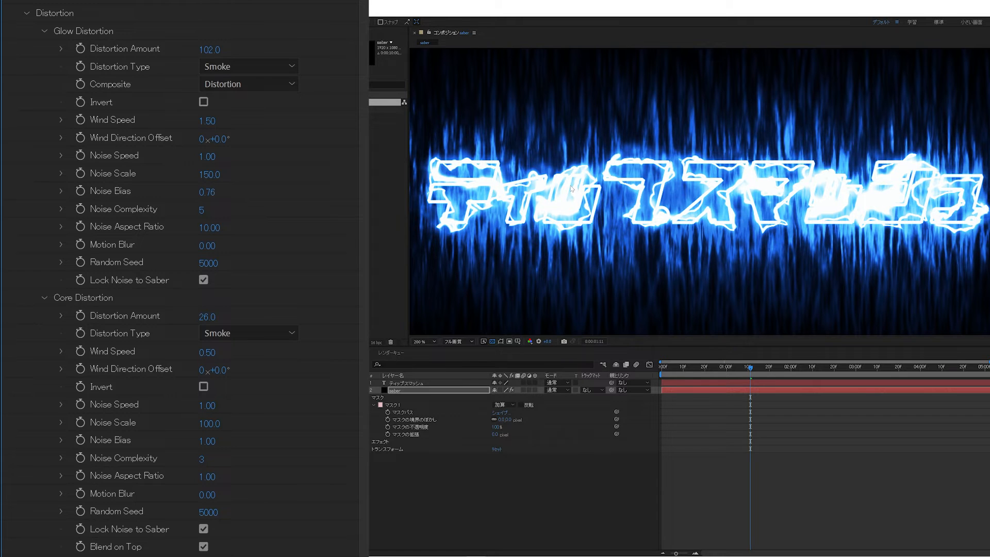
drag(209, 318, 164, 308)
click(204, 546)
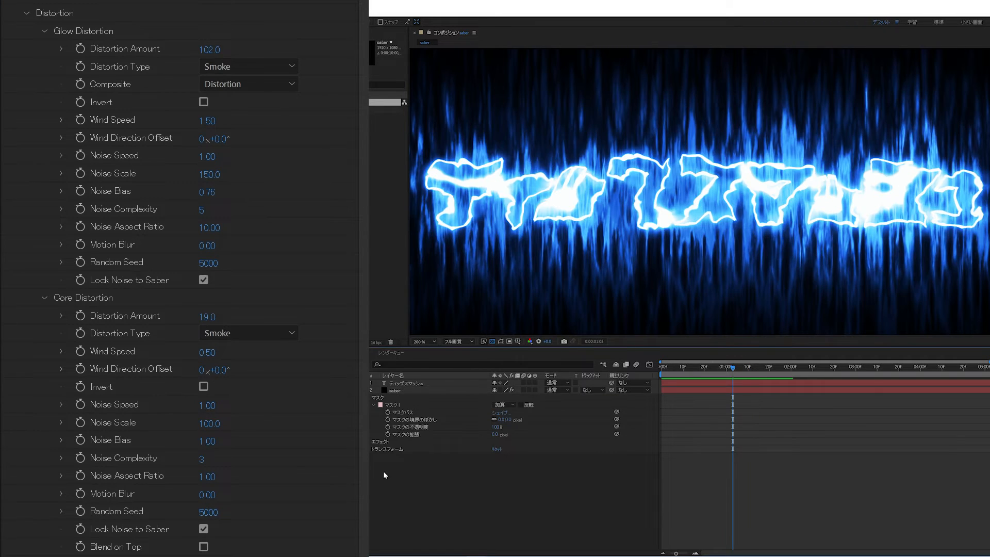
Expand the Saber effect's Glow Settings and examine the glow multipliers, intensities and sizes.
scroll(33, 496, down, 3)
click(22, 475)
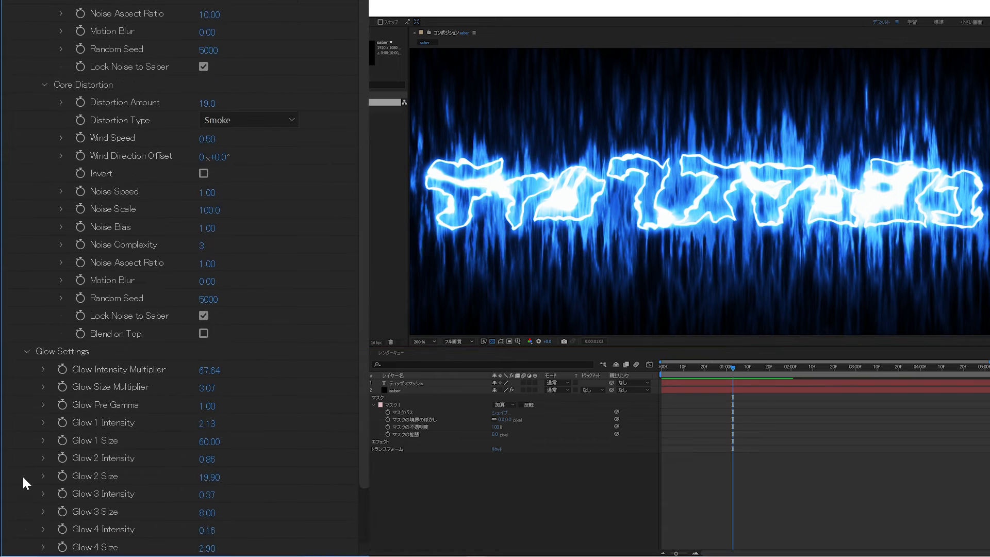
scroll(185, 343, down, 3)
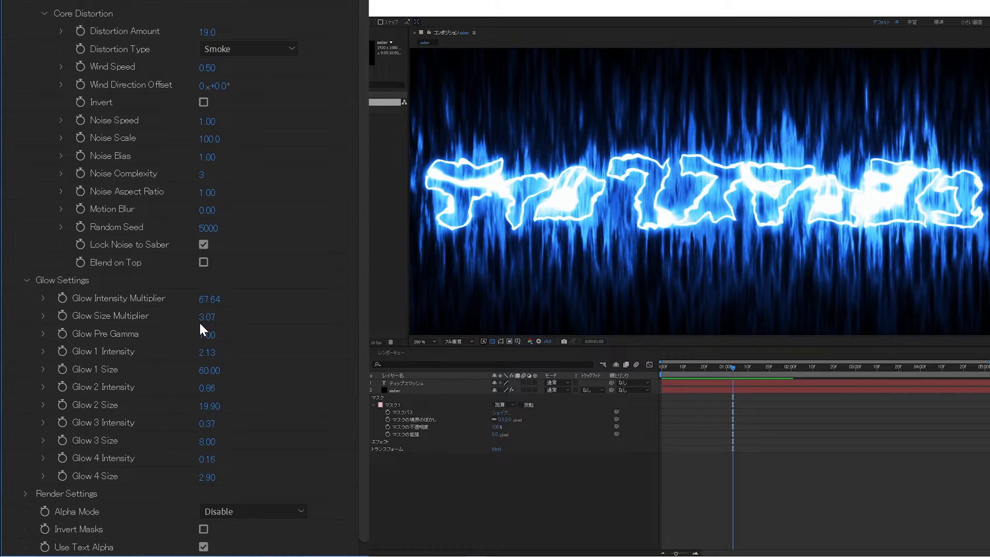
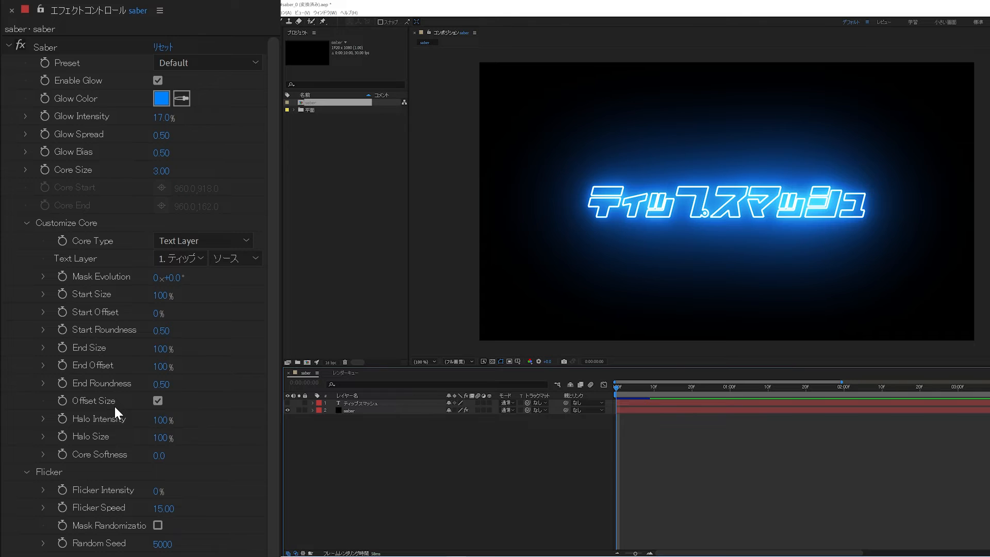
Keyframe the Saber effect's End Offset at 0% on the first frame and show the layer's keyframed properties in the timeline.
click(64, 364)
click(162, 366)
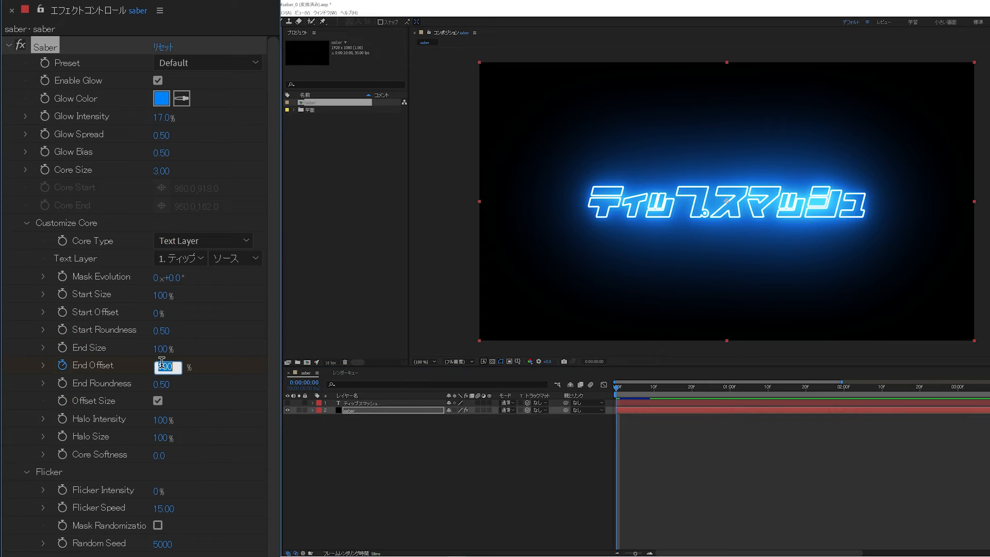
text(0)
key(Return)
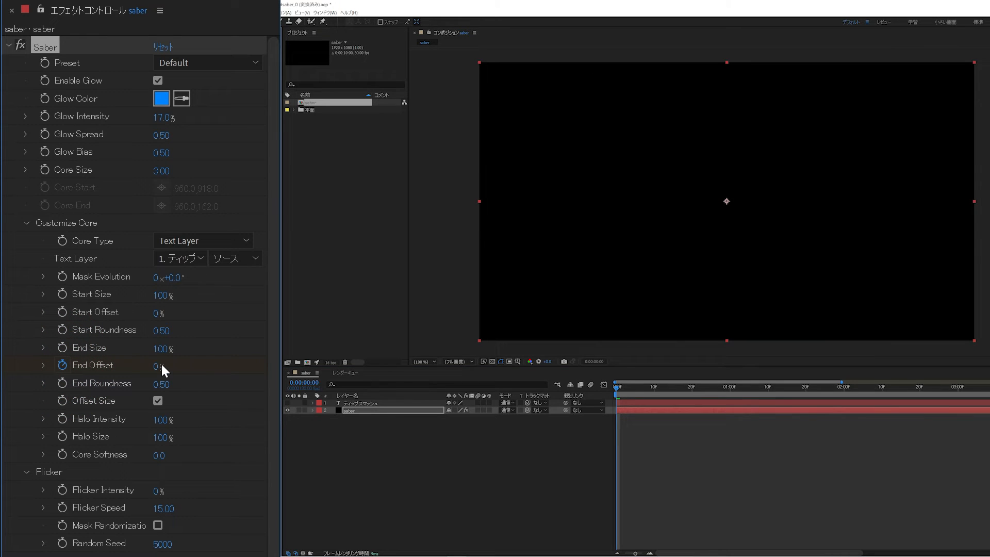
click(360, 411)
key(u)
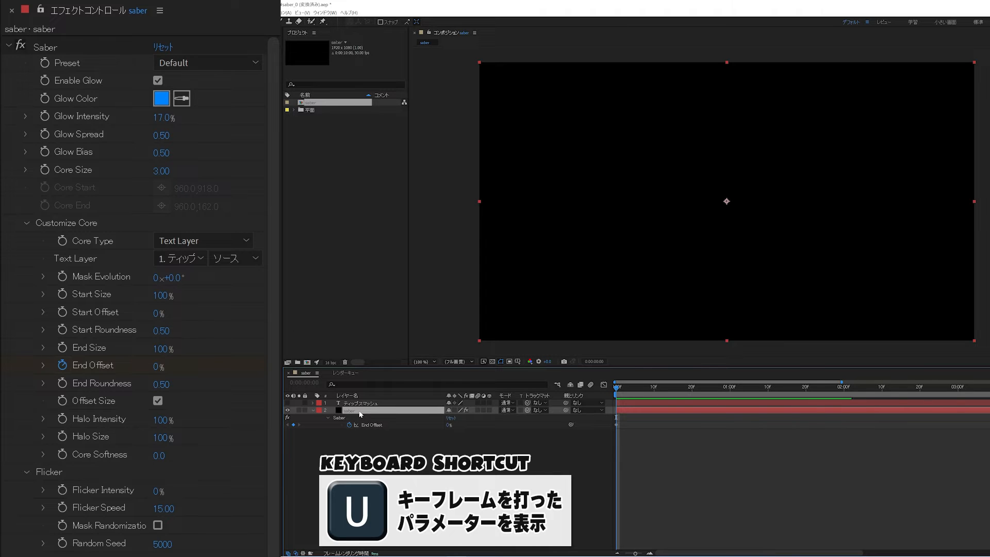
Add an End Offset keyframe of 100% at 2 seconds and preview the outline drawing on.
click(360, 414)
drag(671, 391, 845, 391)
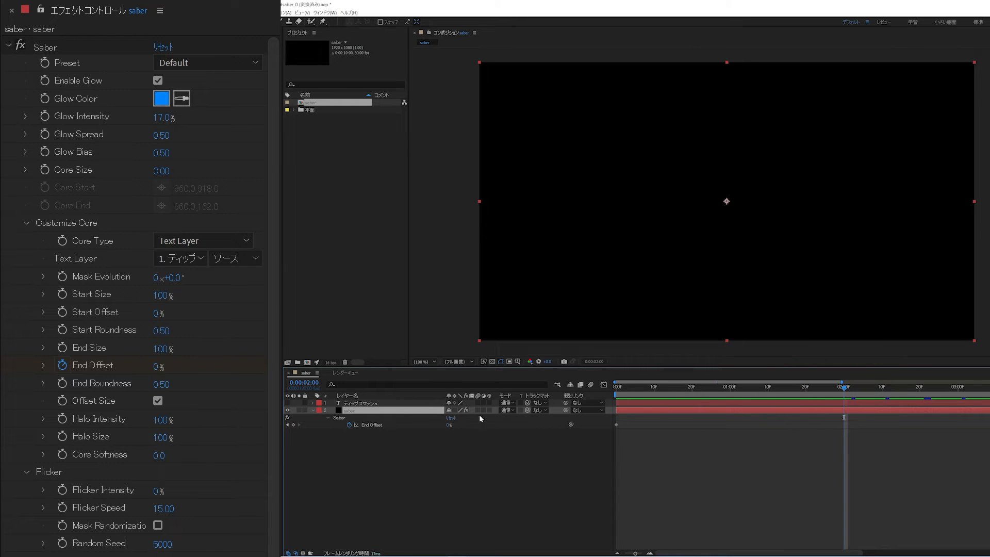
click(448, 425)
text(100)
key(Return)
click(485, 473)
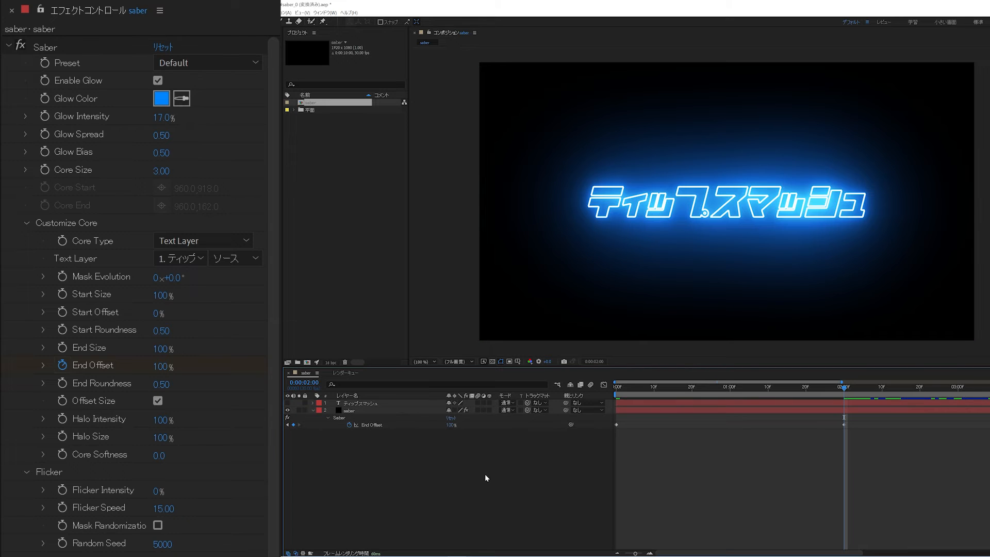
key(space)
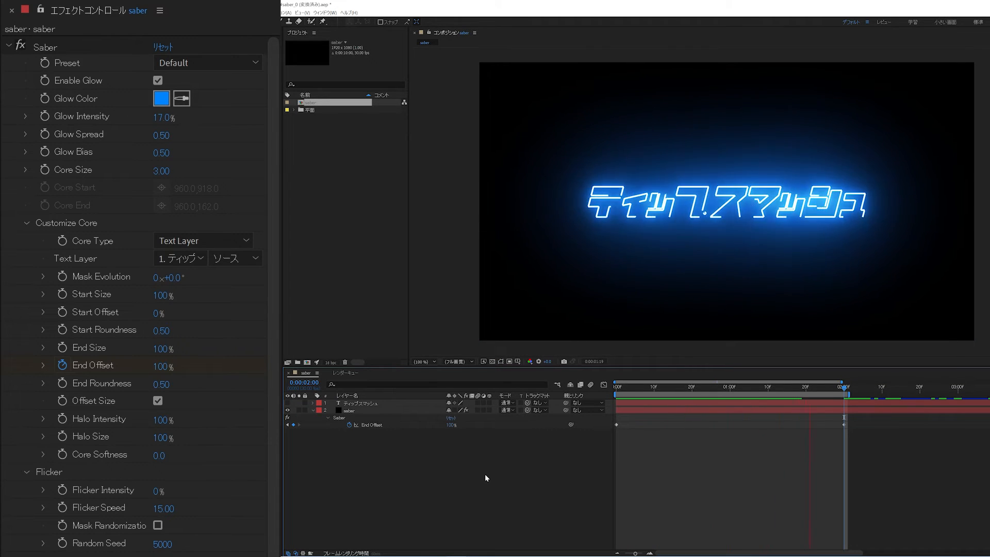
key(space)
drag(826, 386, 845, 389)
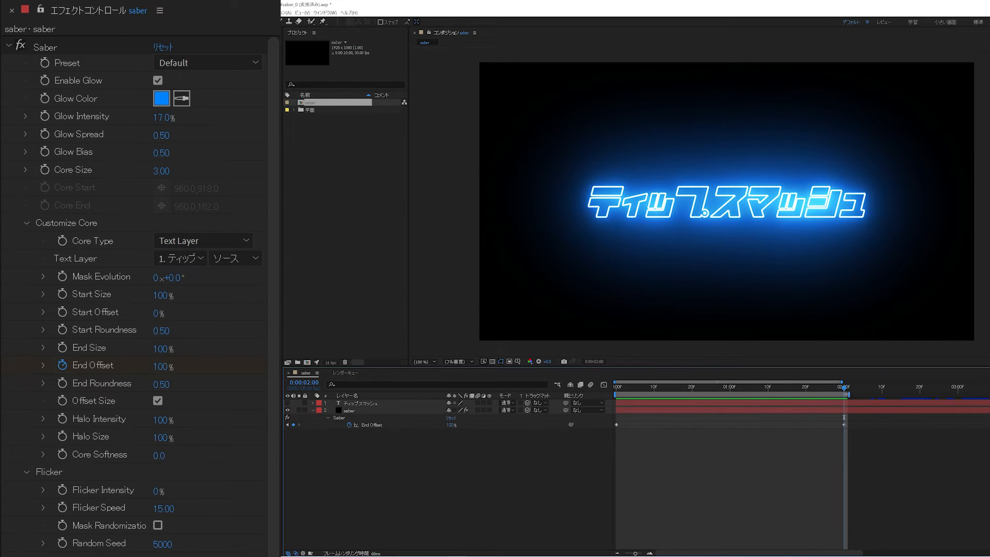
Apply Easy Ease to both End Offset keyframes and set their outgoing velocity influence to 90%.
drag(860, 424, 597, 450)
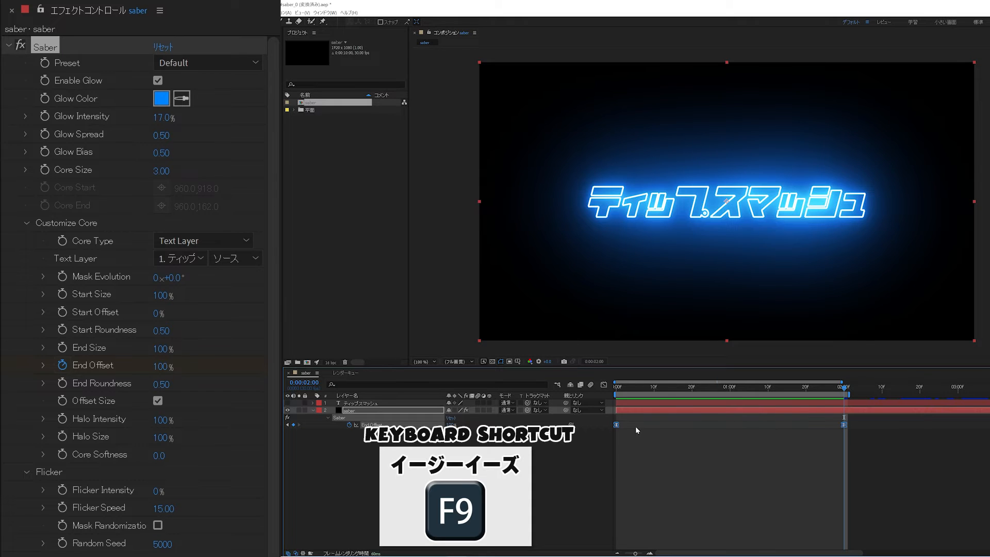
right_click(617, 426)
click(638, 523)
click(556, 296)
text(9)
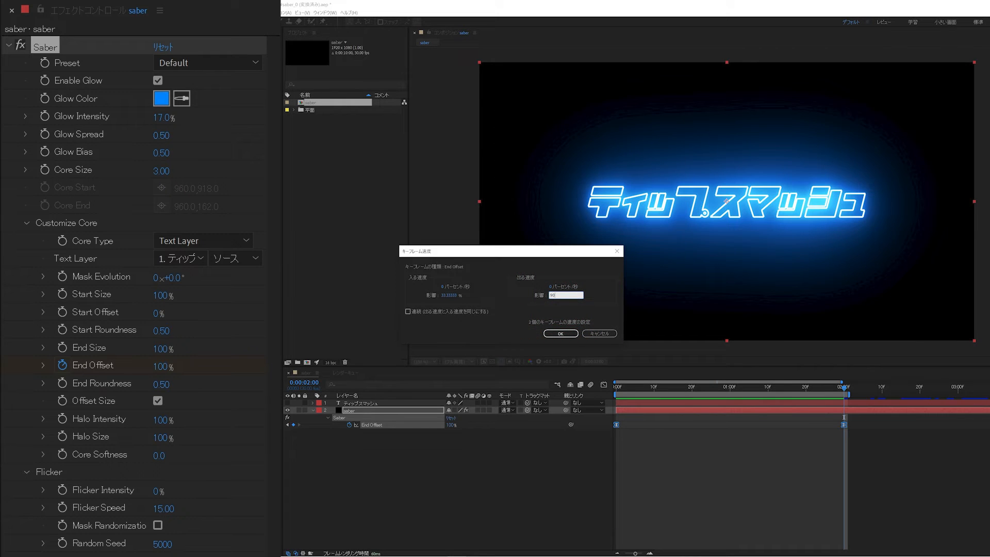
text(0)
key(Return)
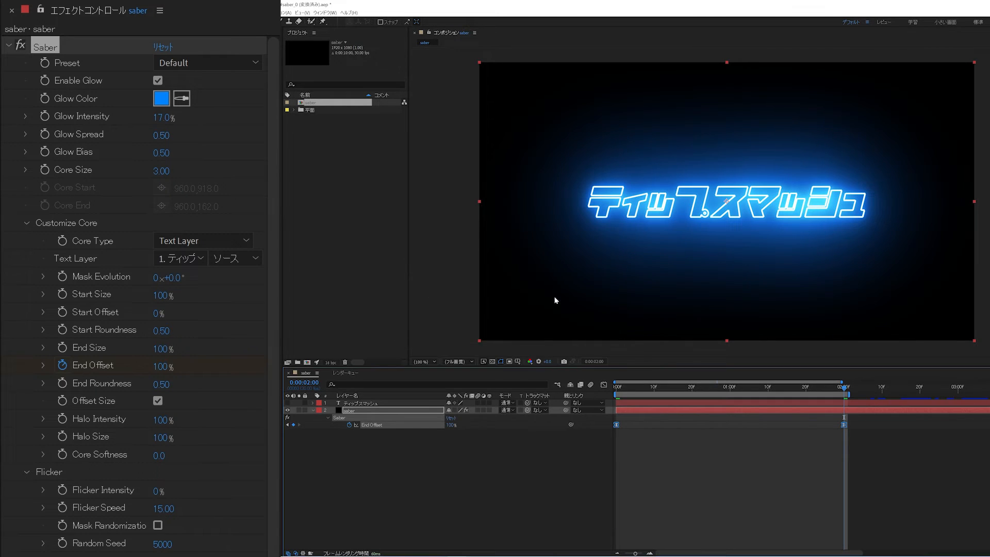
Set the incoming velocity influence of the End Offset keyframe at 2 seconds to 90% and preview the animation.
right_click(844, 425)
click(871, 523)
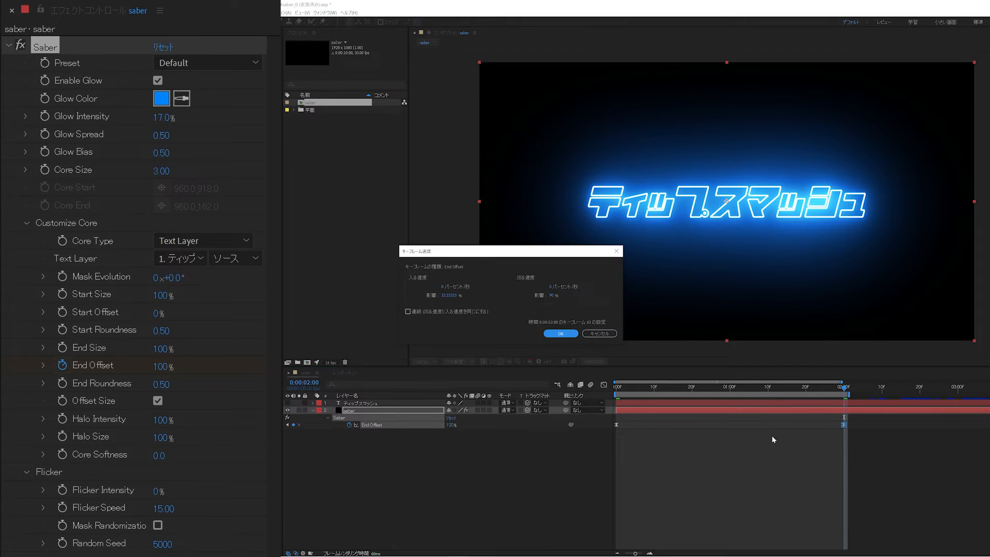
click(450, 296)
text(90)
key(Return)
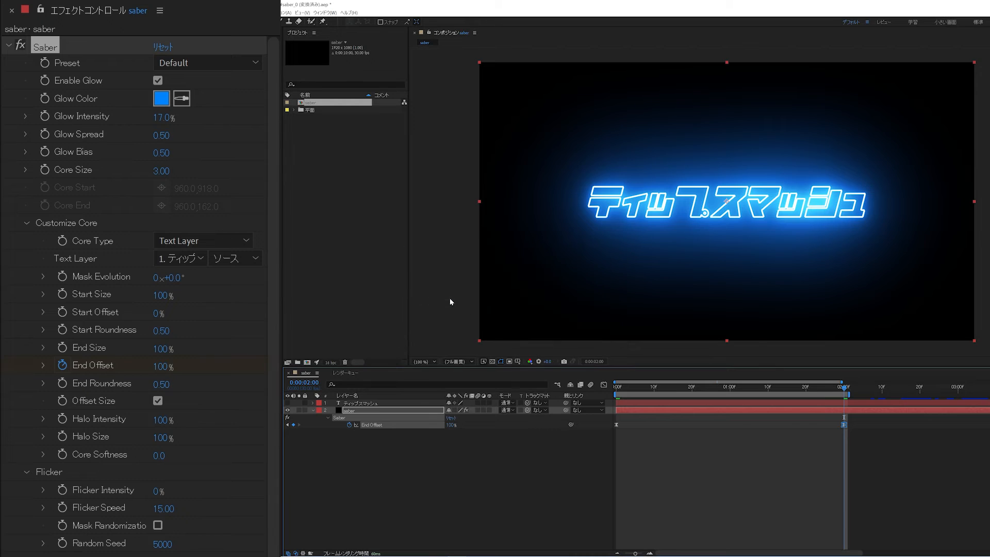
click(485, 501)
key(space)
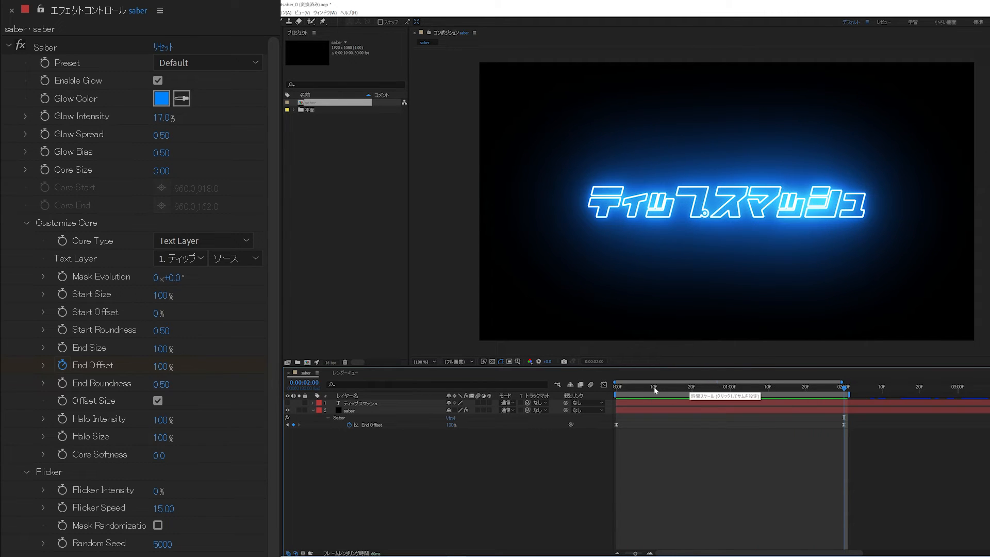
Go to 1 second and set the Saber core's Start Size to 0%.
drag(622, 392, 730, 385)
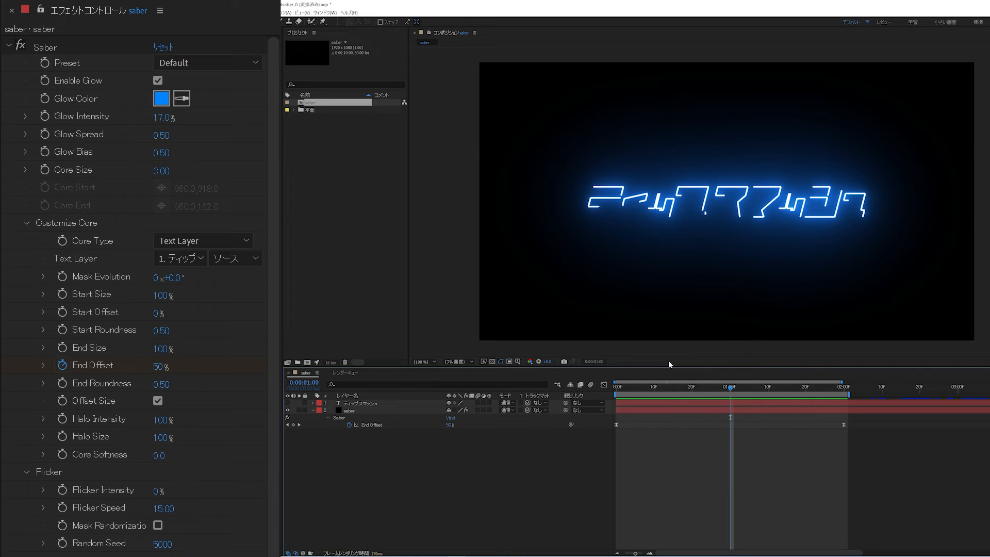
drag(163, 294, 108, 284)
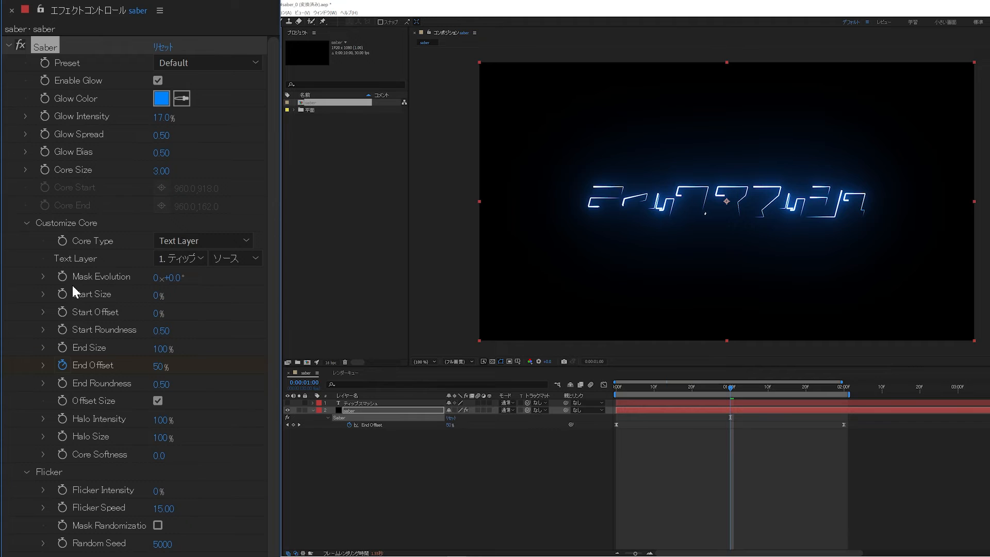
Keyframe Start Size at 0% at 1 second and add a second keyframe of 100% at 2 seconds.
click(62, 294)
click(354, 414)
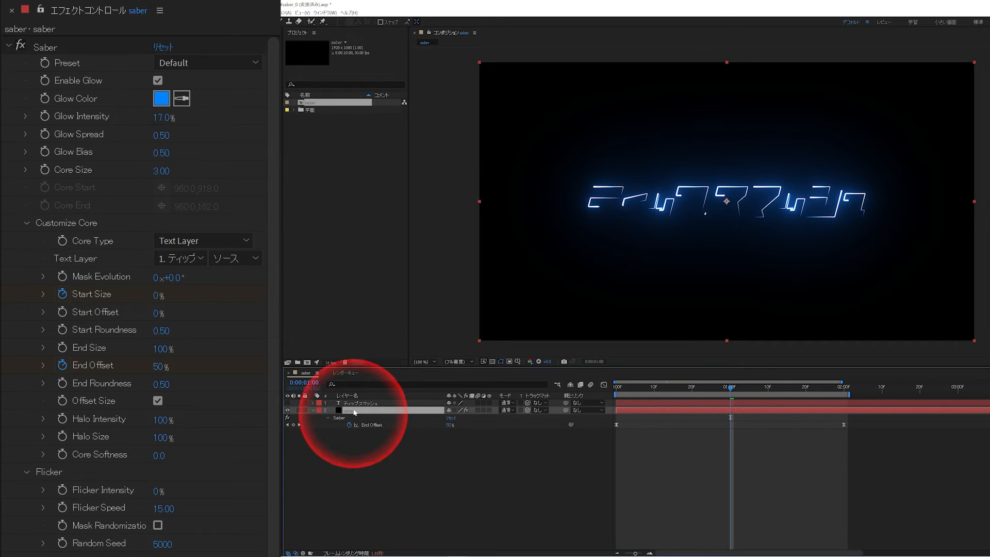
key(u)
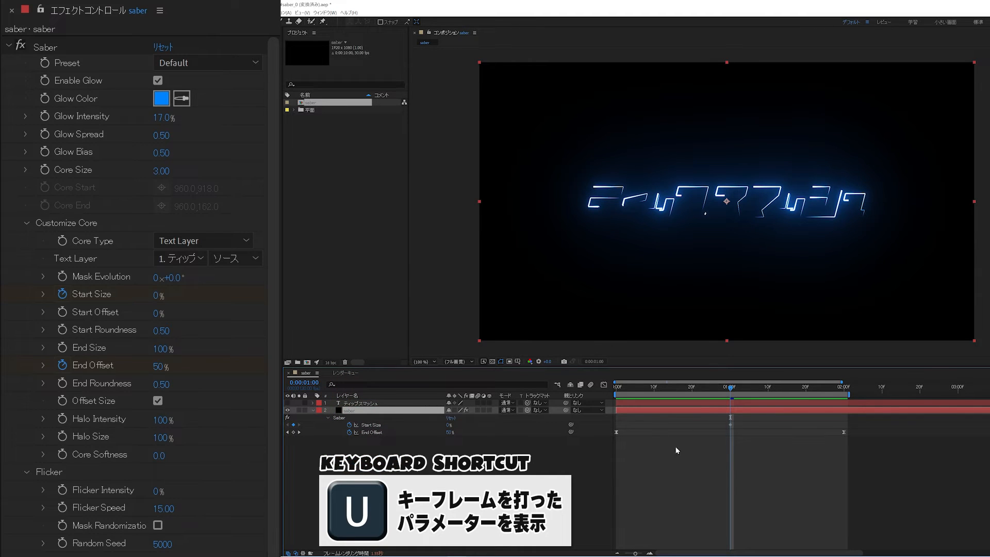
click(844, 388)
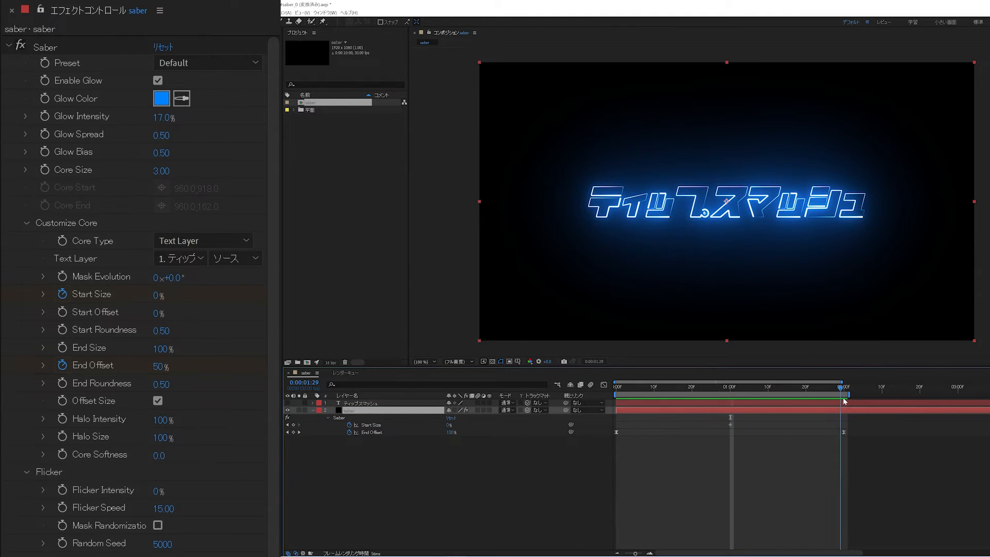
click(448, 426)
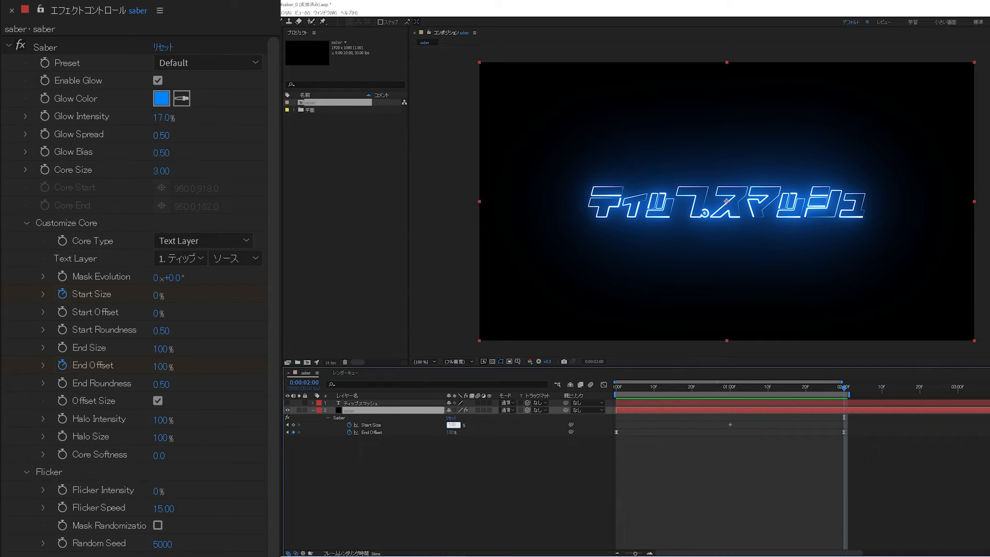
text(100)
key(Return)
Apply Easy Ease to both Start Size keyframes and confirm the keyframe velocity settings at 1 second.
drag(873, 420, 726, 431)
right_click(730, 425)
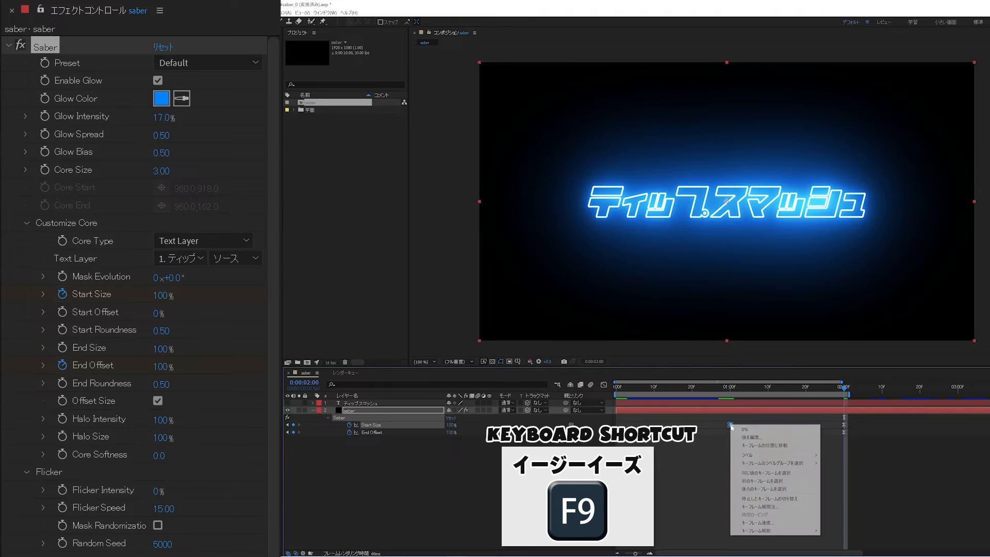
click(772, 523)
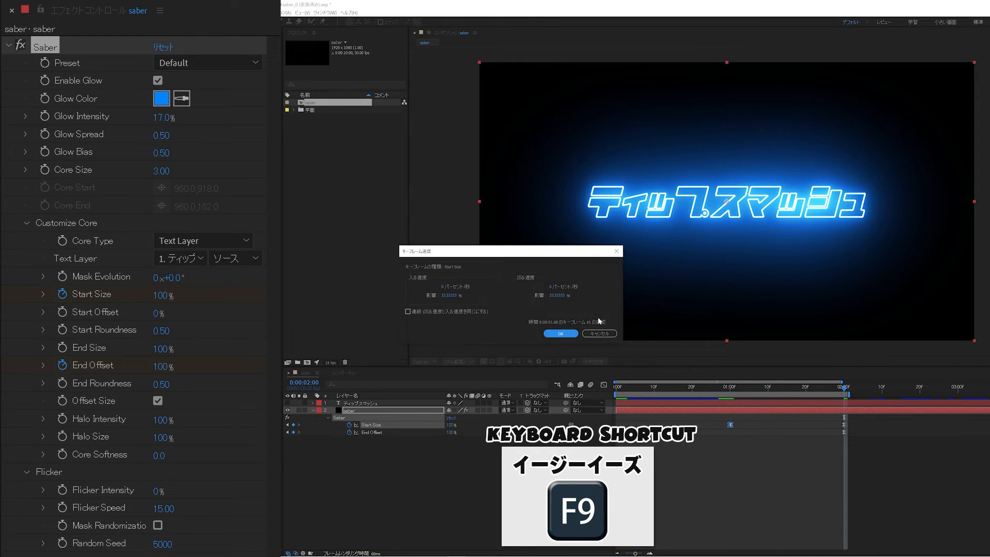
click(560, 334)
Set the incoming velocity influence of the Start Size keyframe at 2 seconds to 100% and preview the animation.
right_click(844, 426)
click(871, 523)
double_click(455, 296)
text(100)
key(Return)
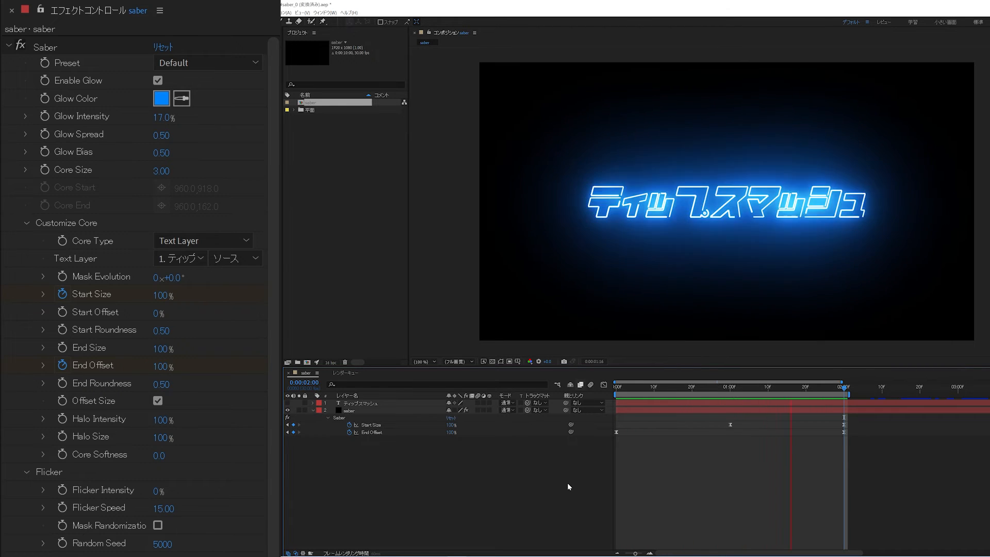
key(space)
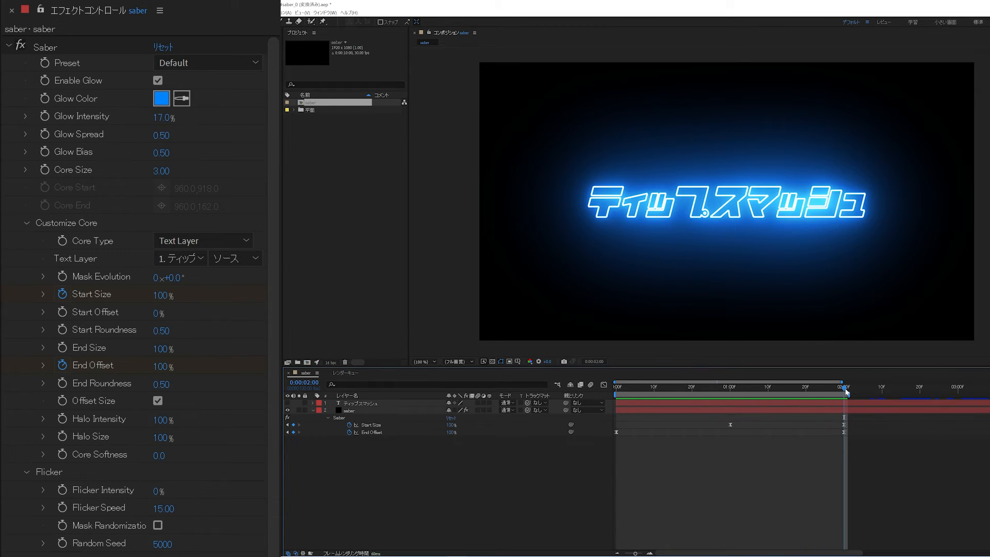
Try out different Mask Evolution values at 1 second and undo the change.
drag(846, 391, 731, 391)
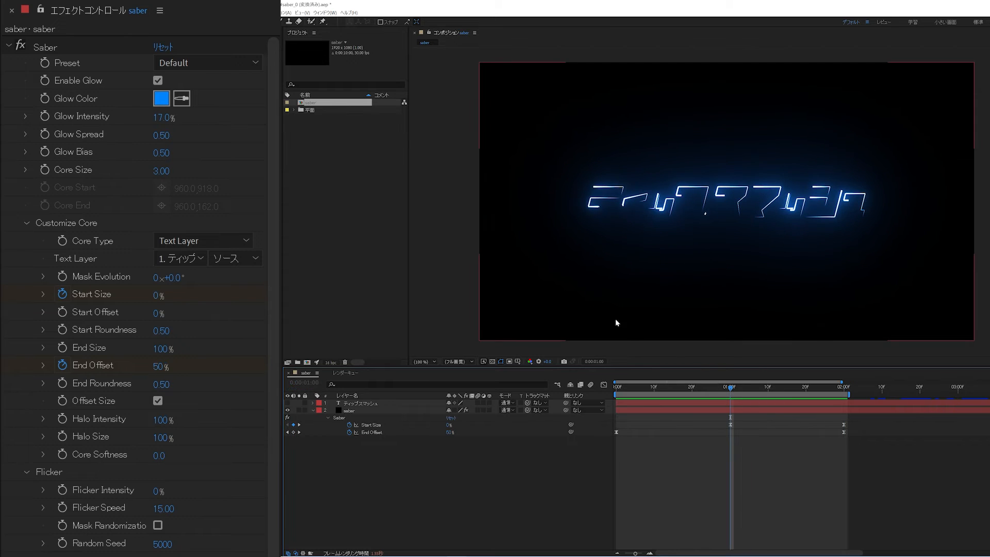
drag(177, 278, 488, 173)
key(ctrl+z)
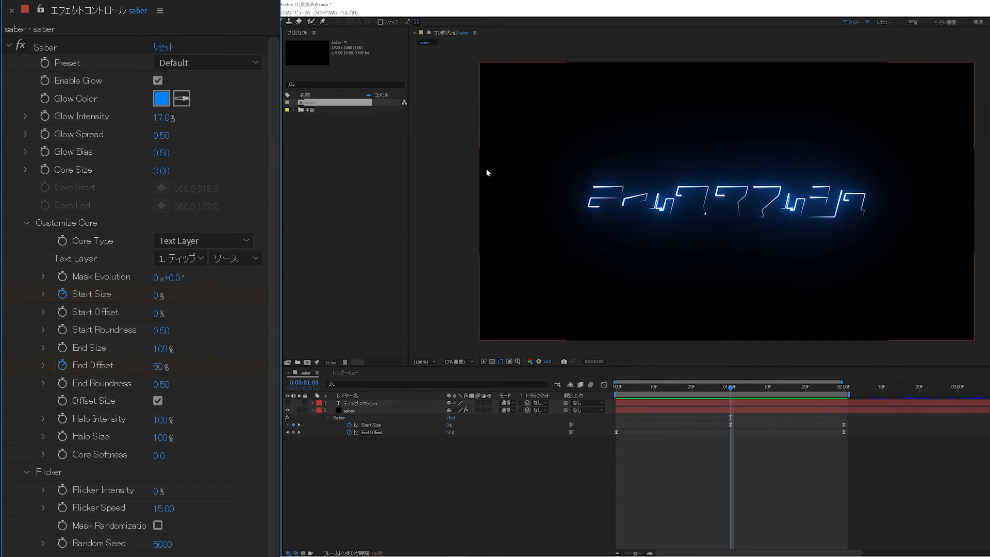
Add Mask Evolution keyframes of 0° at 0 seconds and 90° at 2 seconds.
drag(730, 390, 588, 386)
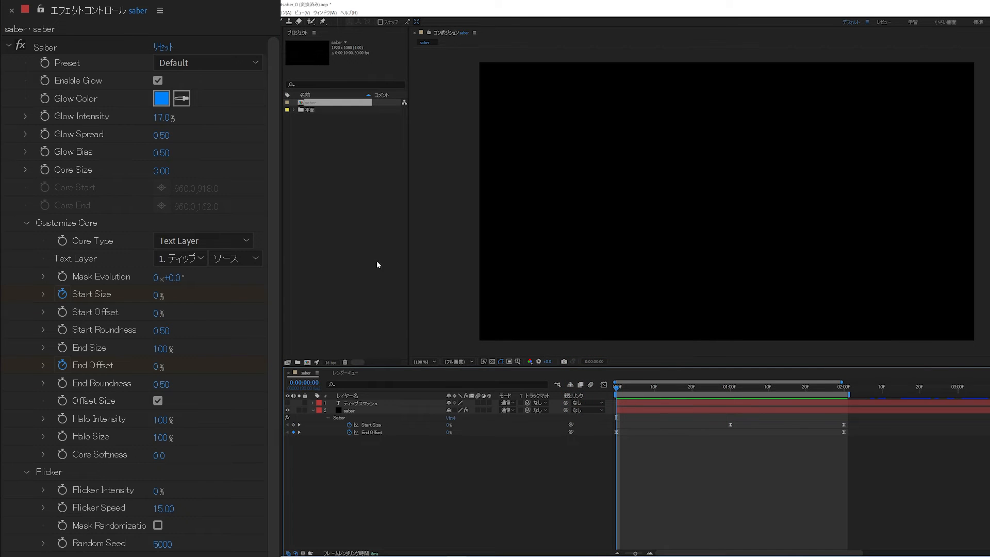
click(62, 277)
drag(680, 392, 844, 384)
click(418, 410)
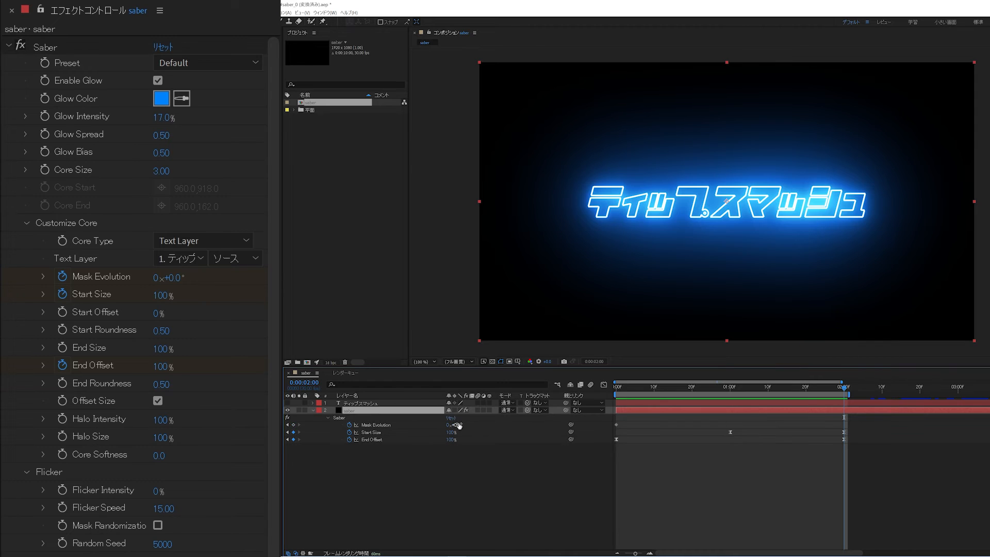
text(90)
key(Return)
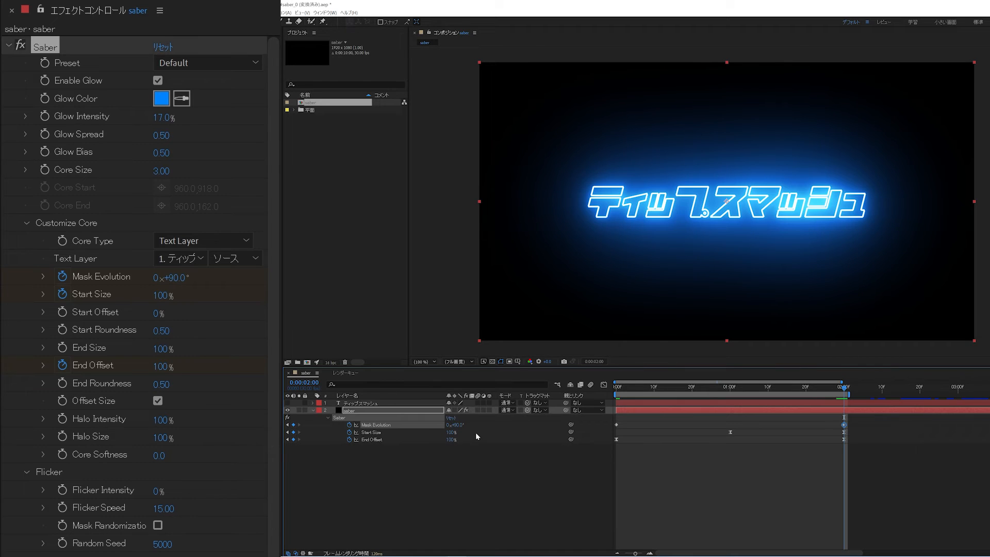
Apply Easy Ease to both Mask Evolution keyframes and set the outgoing velocity influence of the first one to 80%.
drag(856, 418, 614, 428)
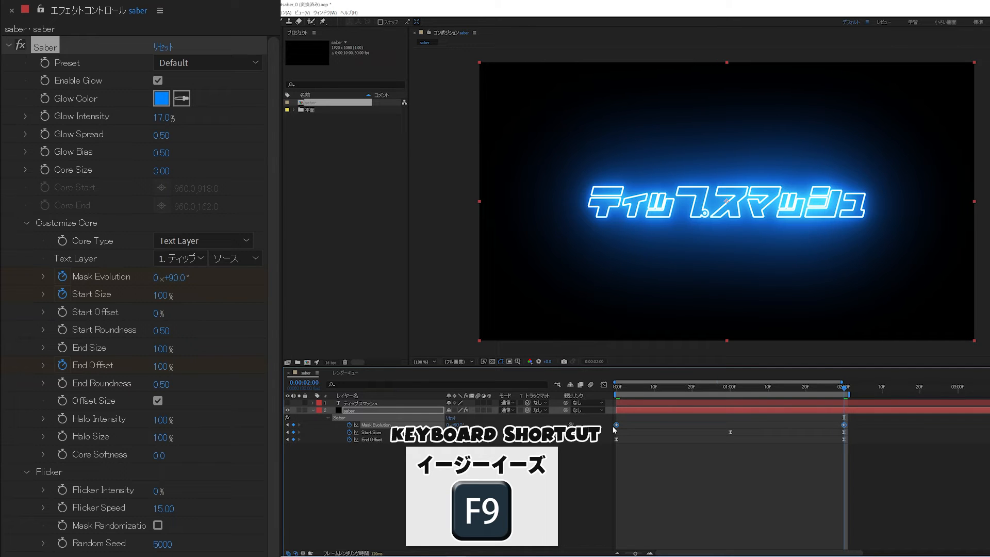
right_click(617, 424)
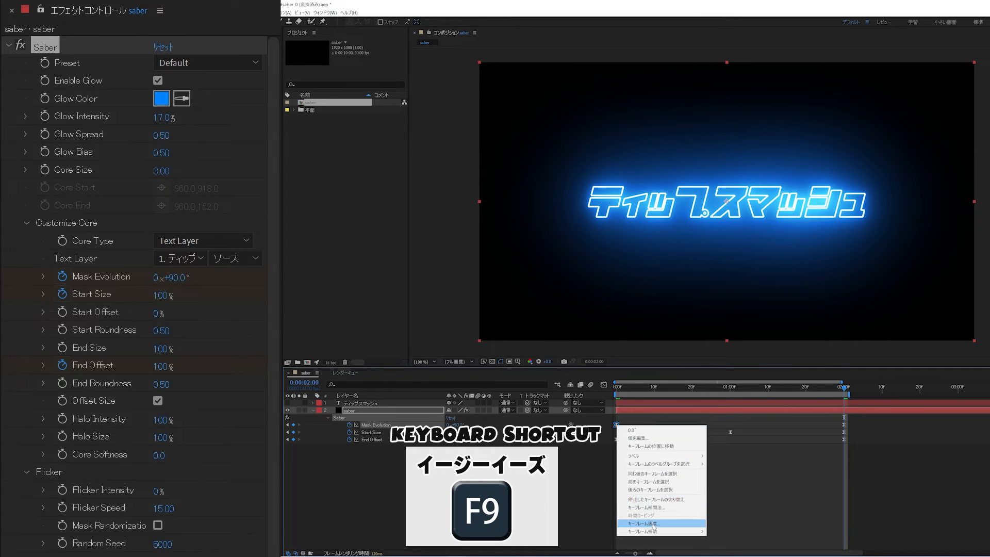
click(639, 524)
double_click(561, 298)
text(80)
key(Return)
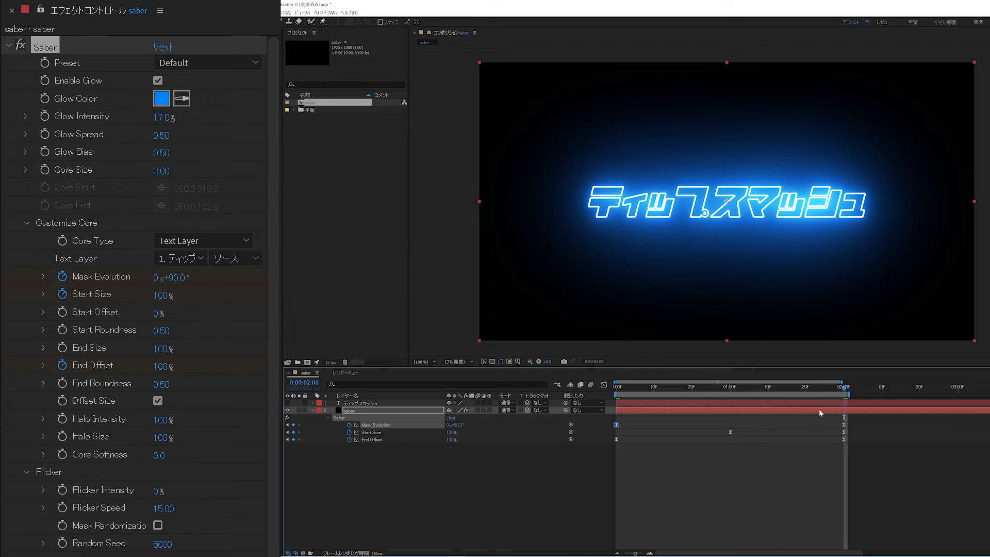
Set the incoming velocity influence of the Mask Evolution keyframe at 2 seconds to 80% and preview the animation.
right_click(845, 425)
click(867, 523)
double_click(449, 298)
text(80)
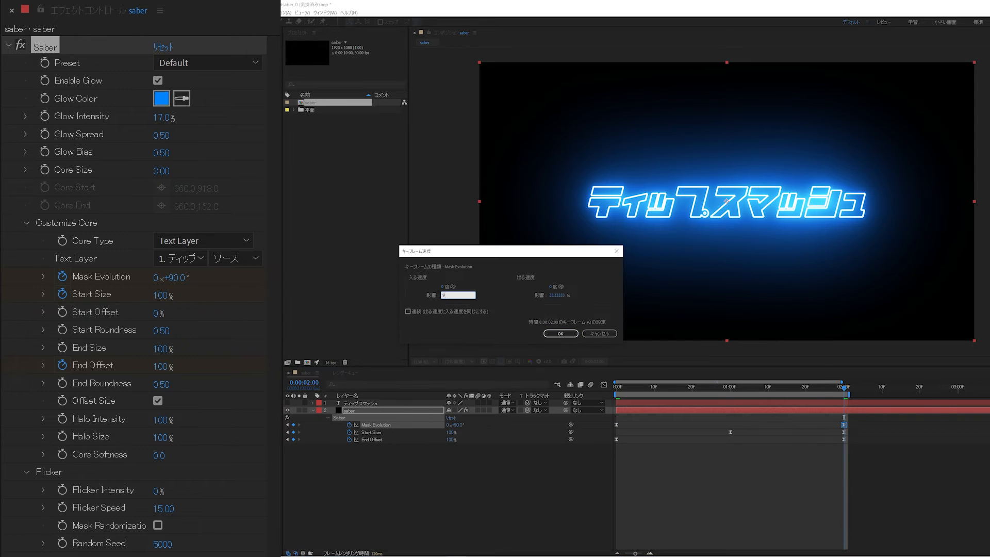
key(Return)
click(463, 484)
key(space)
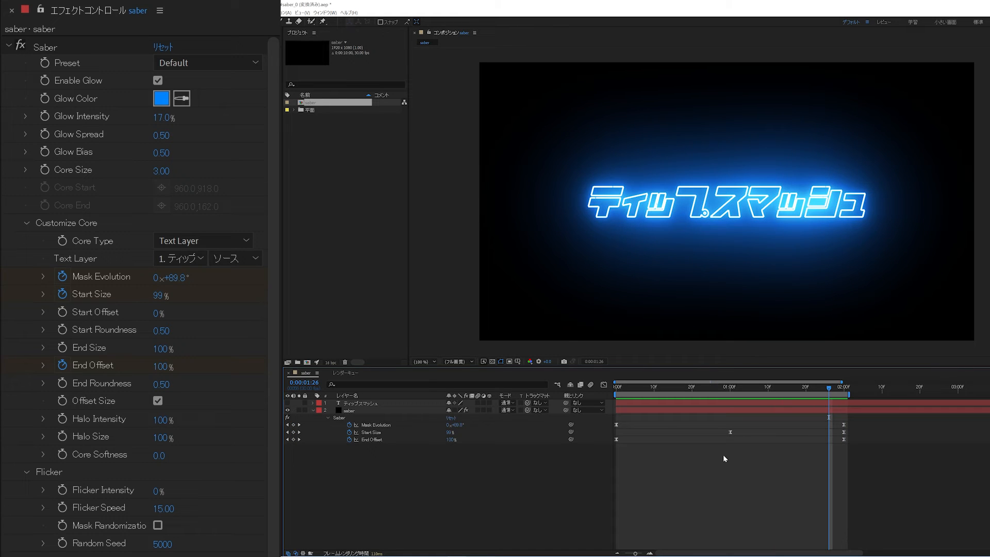
Move the final Mask Evolution, Start Size and End Offset keyframes to 0:00:01:25 and preview the animation.
drag(845, 386, 825, 389)
drag(855, 420, 825, 443)
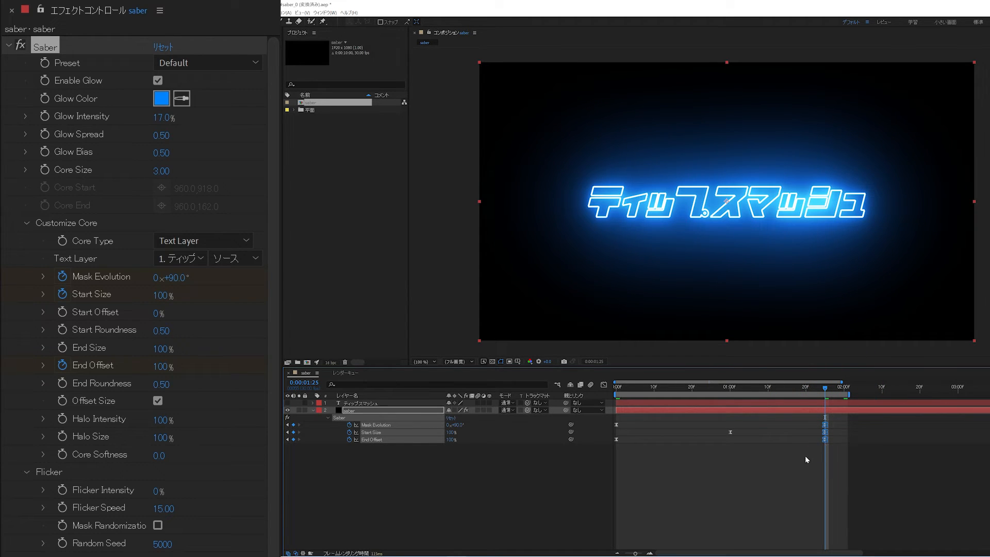
click(806, 456)
key(space)
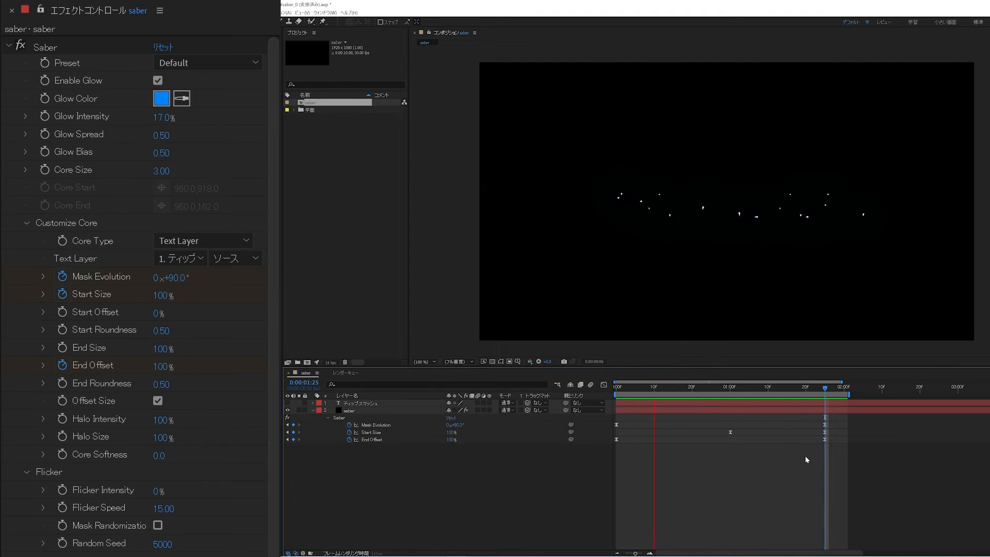
Apply the Arc Reactor preset to the Saber effect and preview the animation.
click(221, 64)
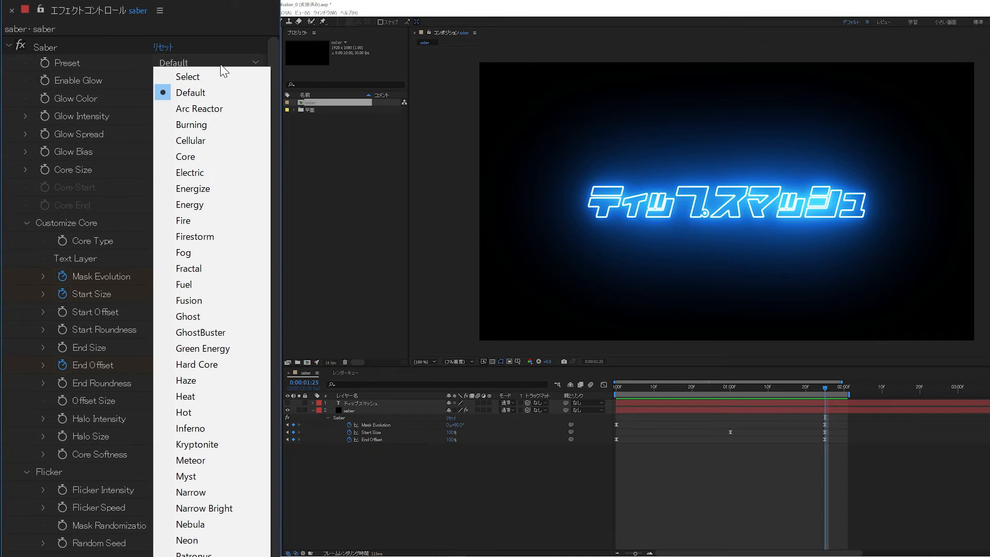
click(221, 103)
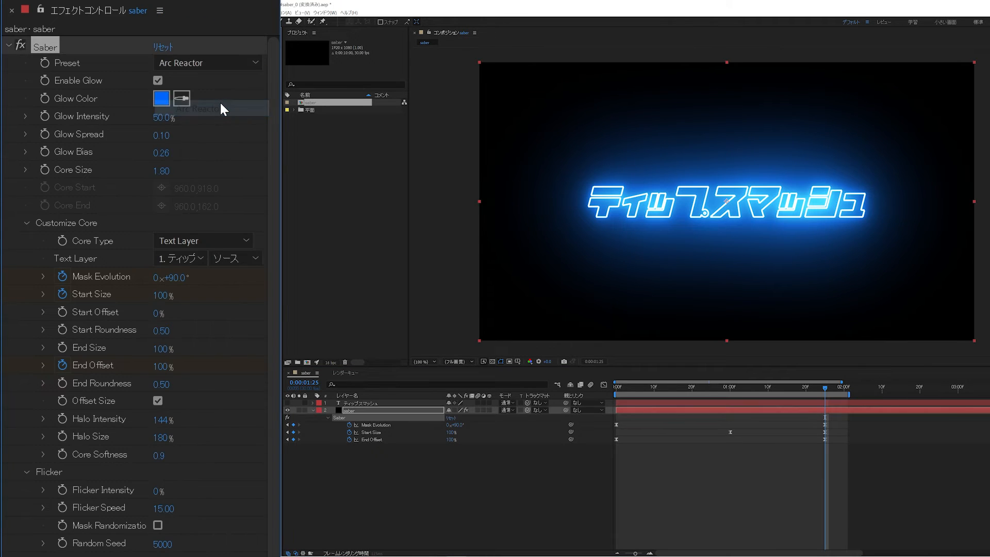
click(398, 484)
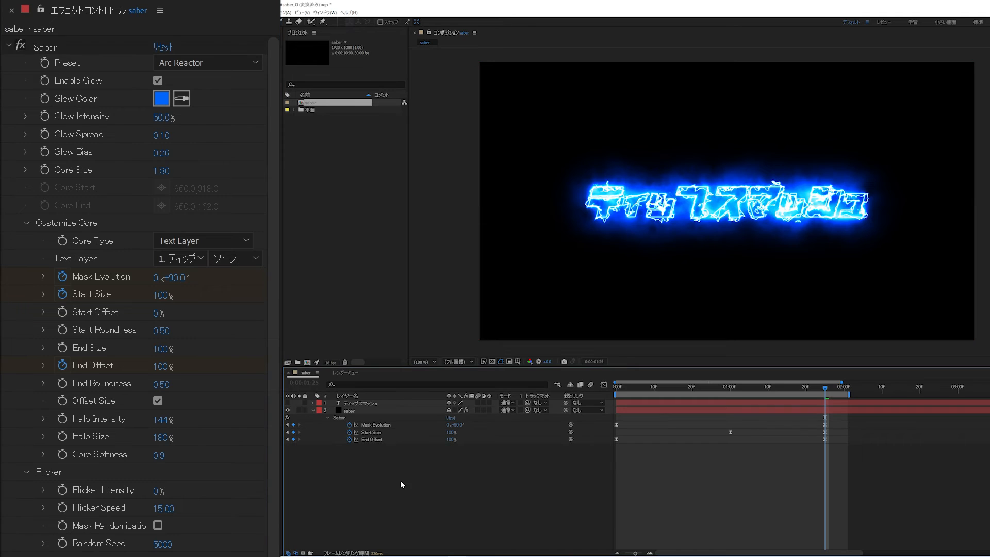
key(space)
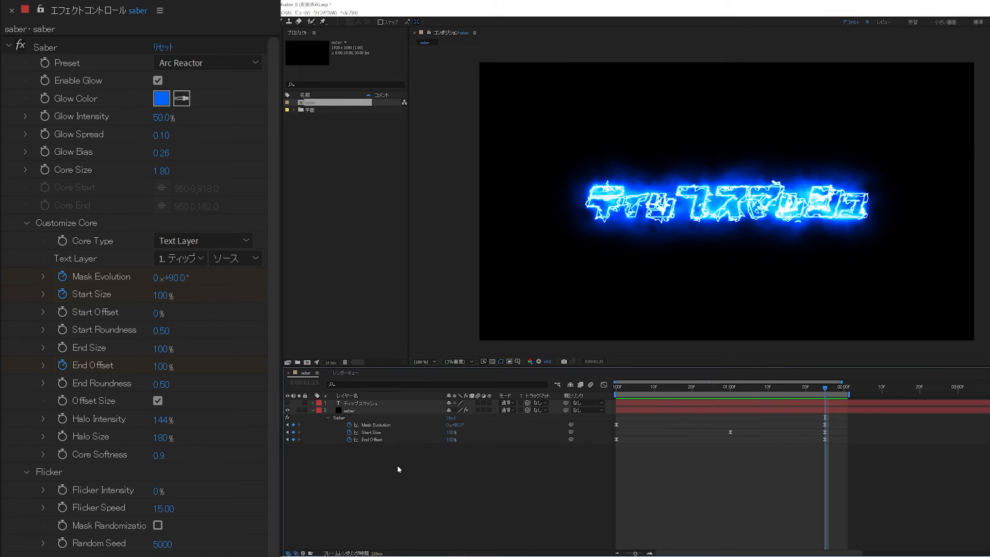
Switch the Saber preset to Energize and preview the animation.
click(188, 68)
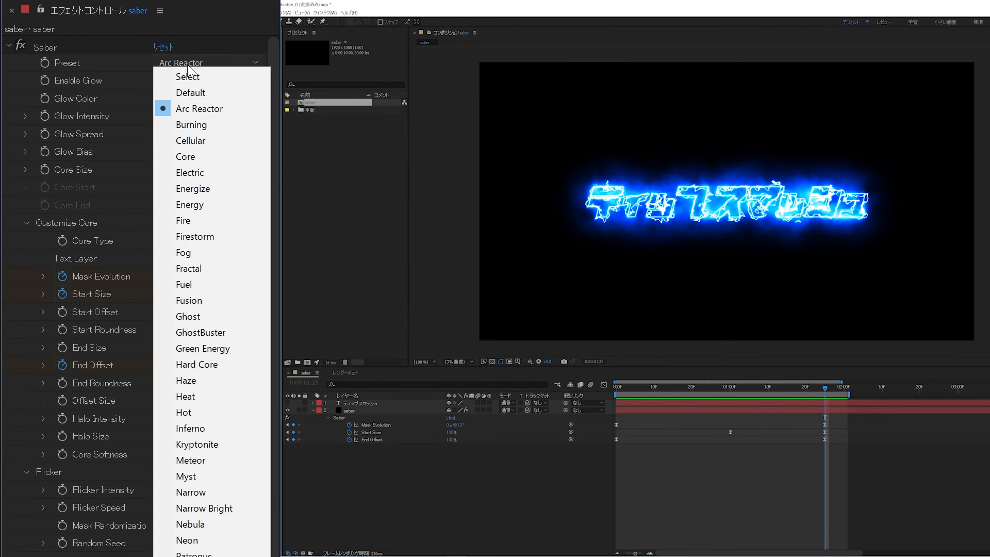
click(195, 187)
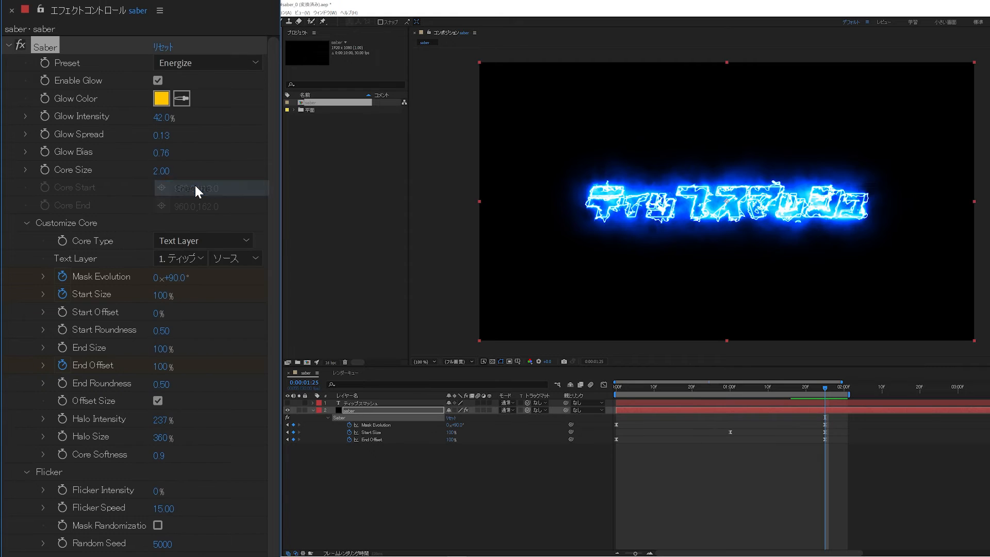
click(384, 508)
key(space)
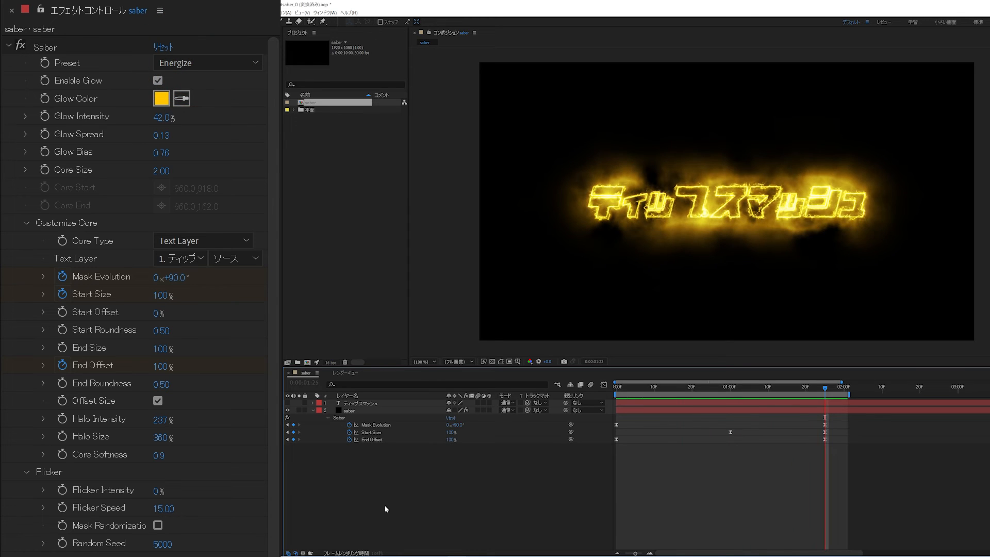
key(space)
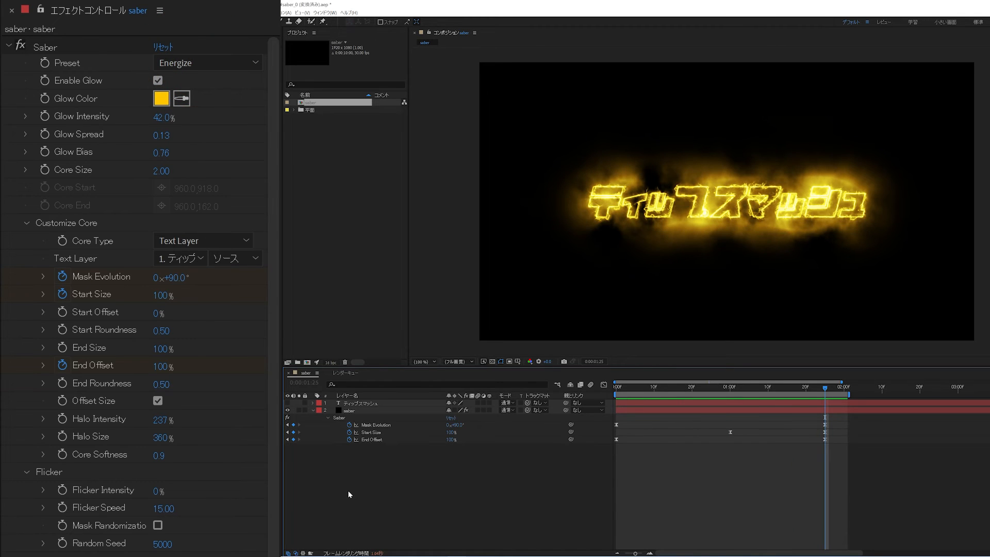
Add a Glow Intensity keyframe of 0% at 0 seconds and reveal the layer's keyframed properties.
drag(630, 389, 602, 390)
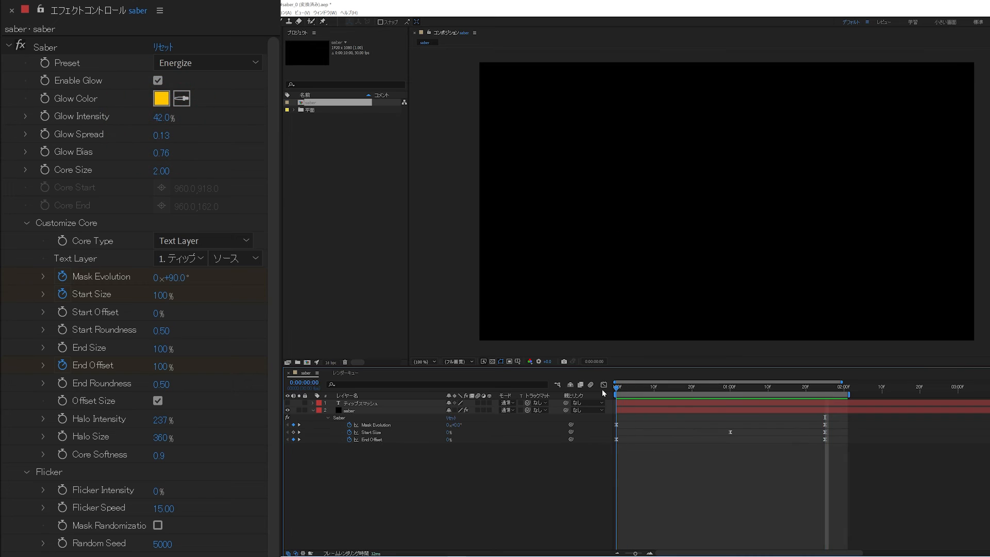
click(42, 117)
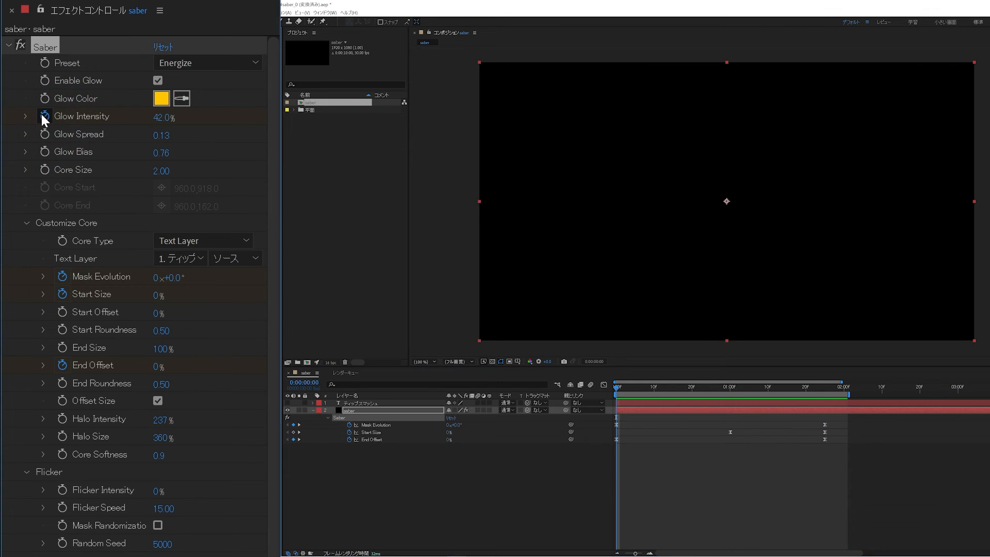
click(355, 412)
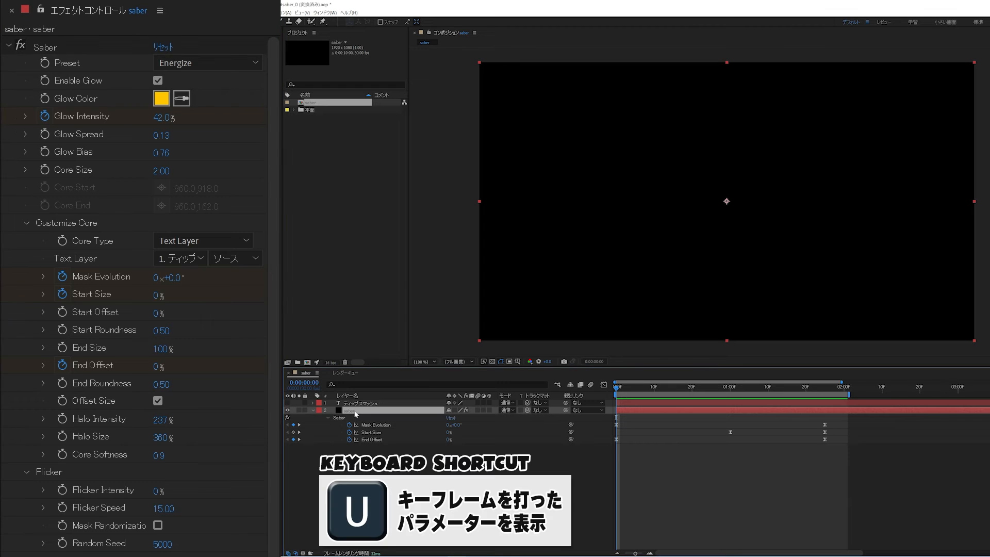
key(u)
key(Return)
Add a Glow Intensity keyframe of 120% at 0:00:00:10.
key(shift+Page_Down)
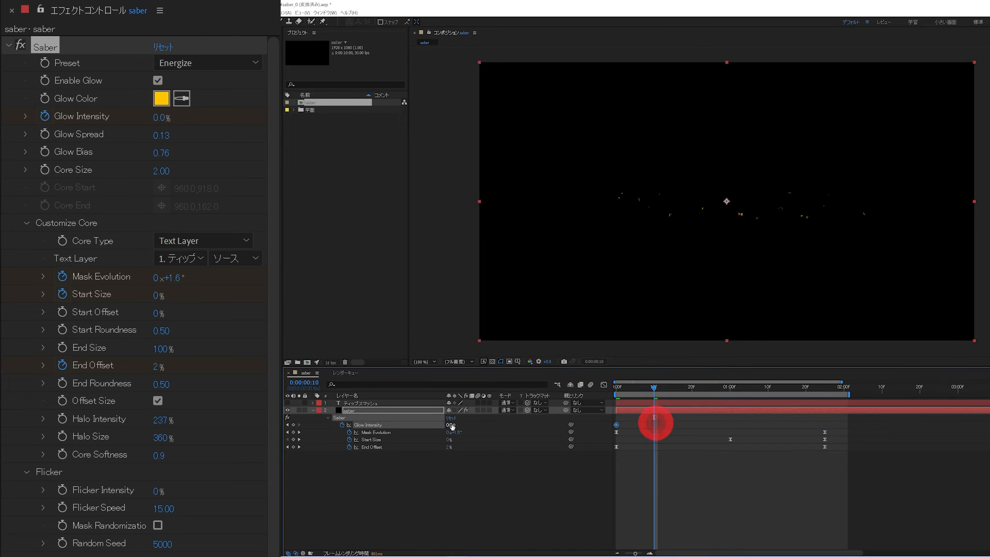
click(451, 425)
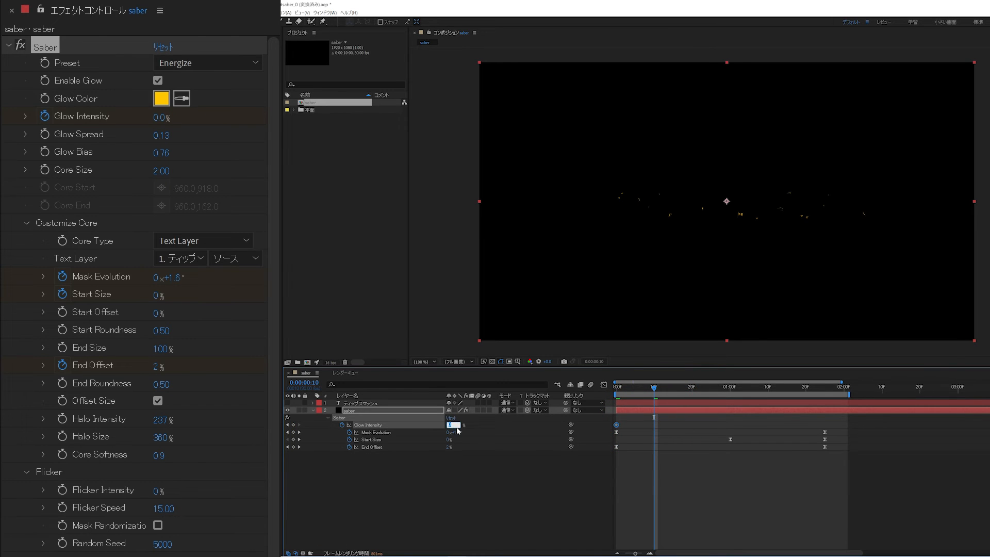
text(120)
key(Return)
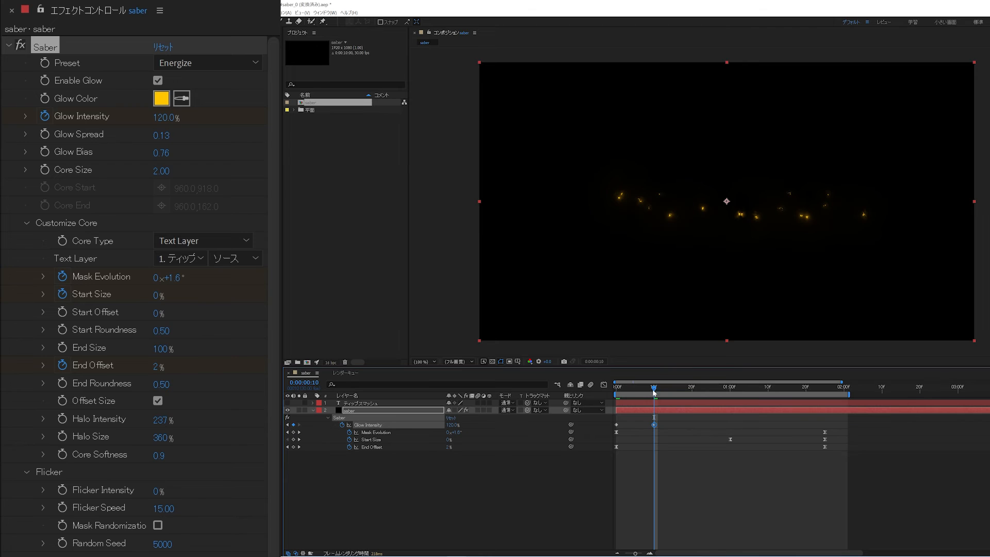
Add a Glow Intensity keyframe of 42% at 0:00:00:17.
drag(657, 390, 682, 394)
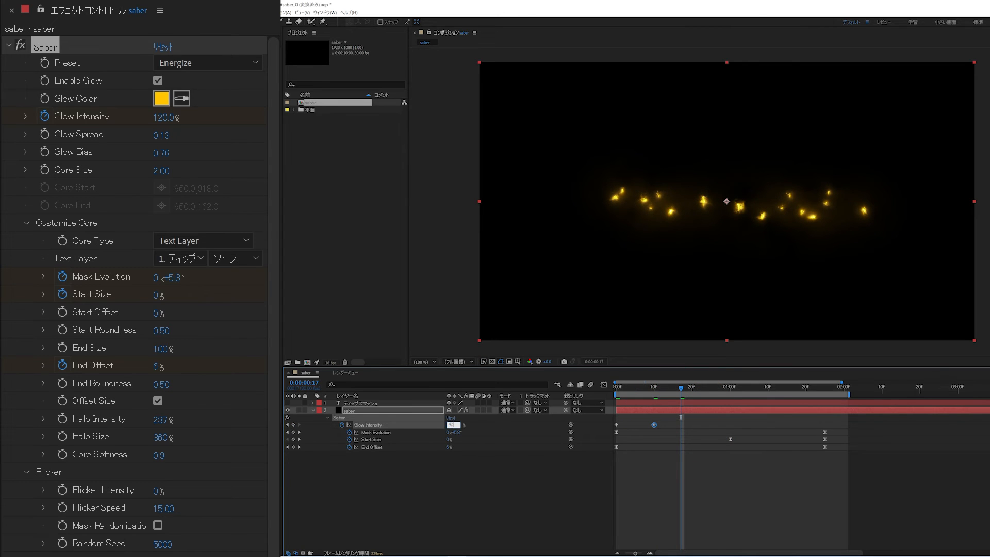
text(42)
key(Return)
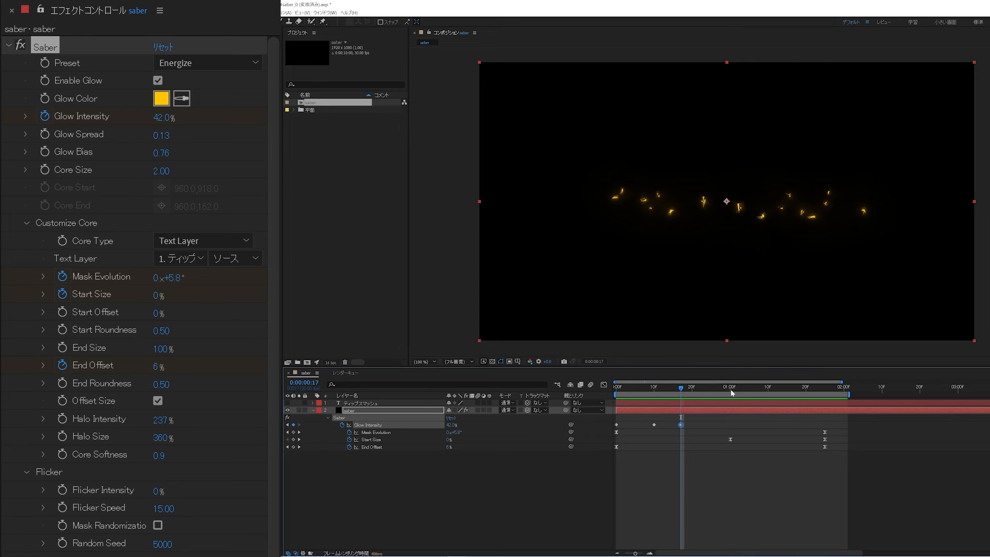
Add Glow Intensity keyframes of 42% at 0:00:01:17 and 80% at 0:00:01:20.
drag(732, 390, 796, 431)
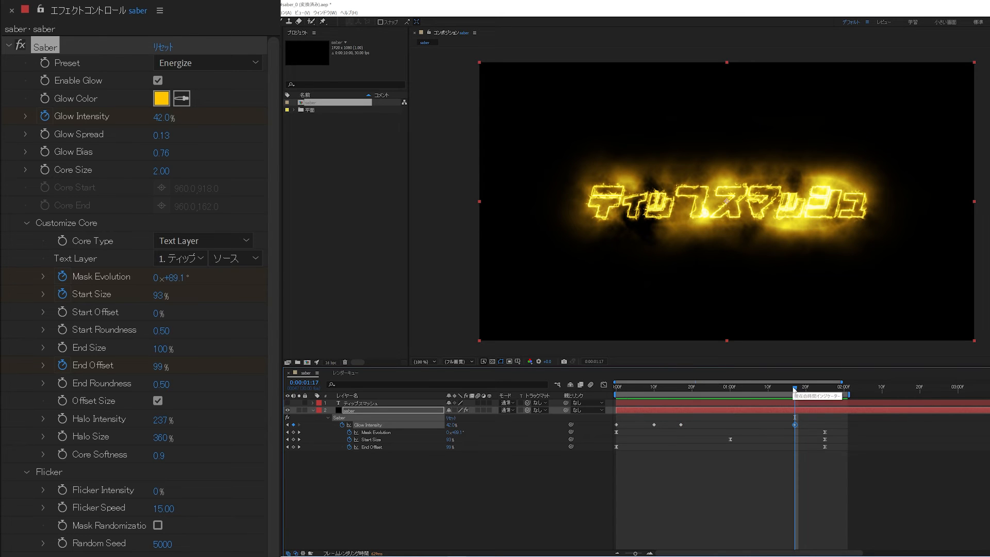
drag(796, 389, 807, 393)
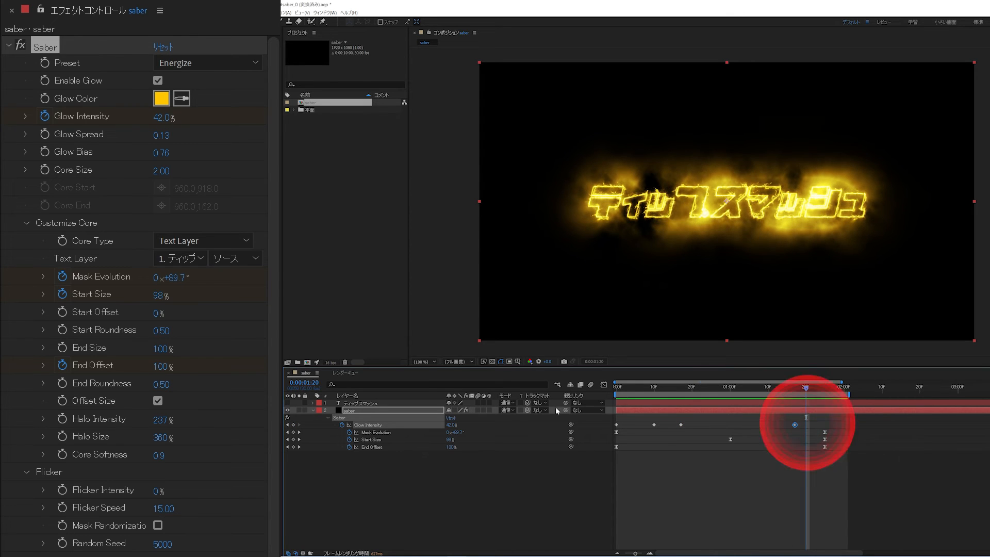
text(80)
key(Return)
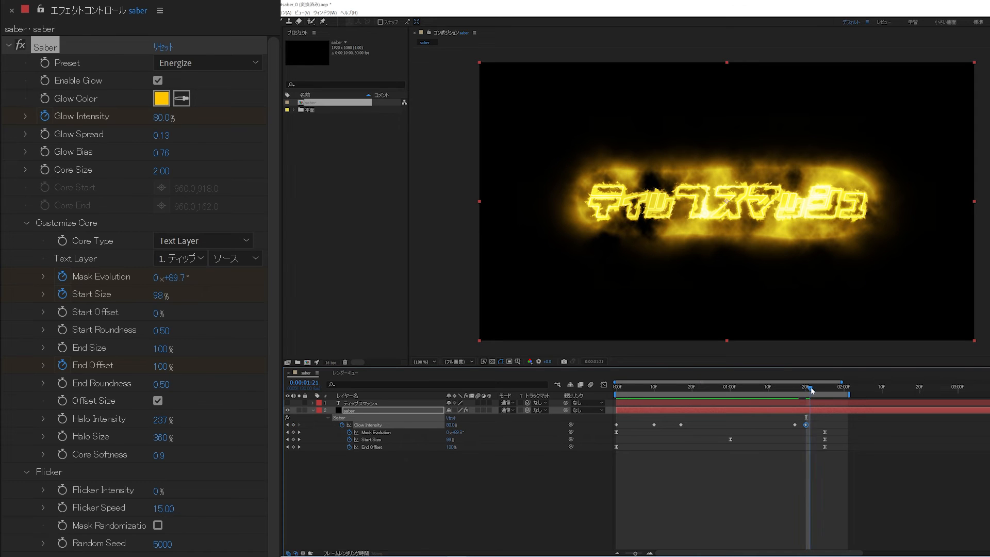
Add a Glow Intensity keyframe of 42% at 0:00:01:25 and preview the animation.
drag(808, 391, 825, 388)
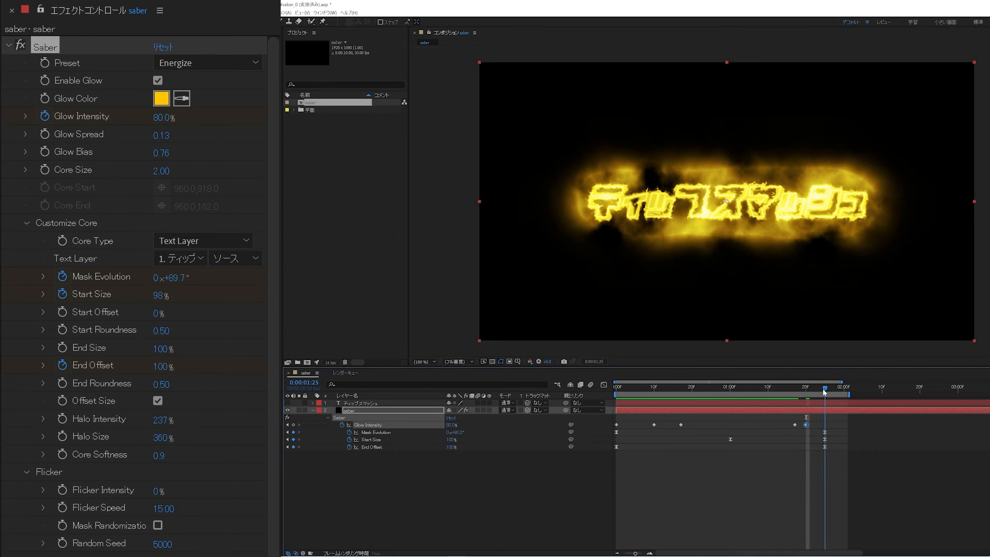
click(452, 426)
text(42)
key(Return)
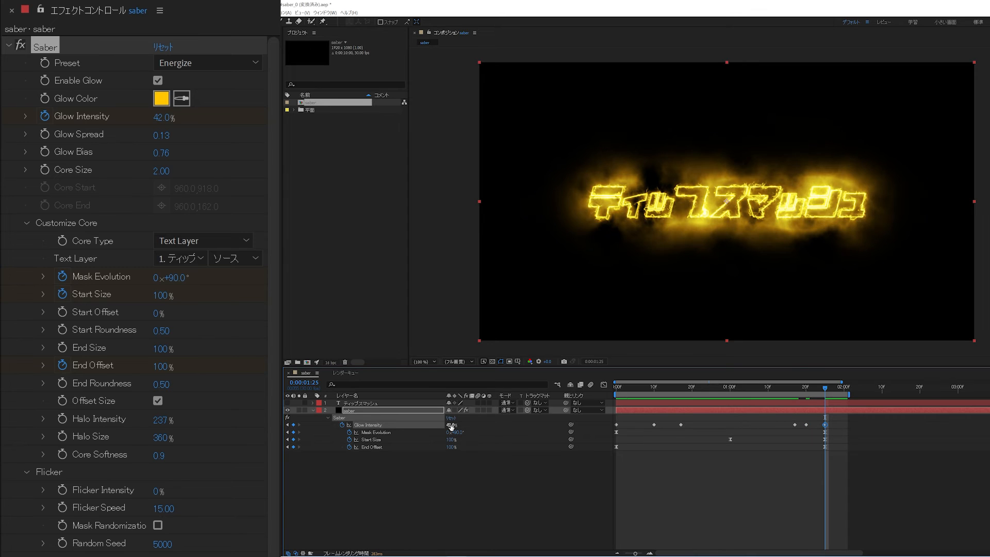
key(space)
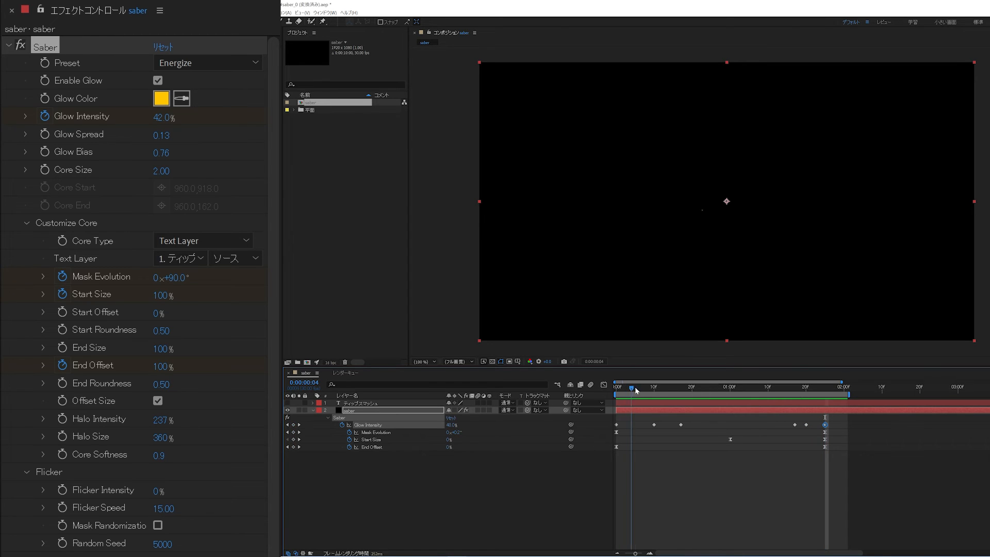
Apply Easy Ease to the Glow Intensity keyframes at 0:00:00:10 and 0:00:01:20, and preview the animation.
click(654, 425)
click(647, 428)
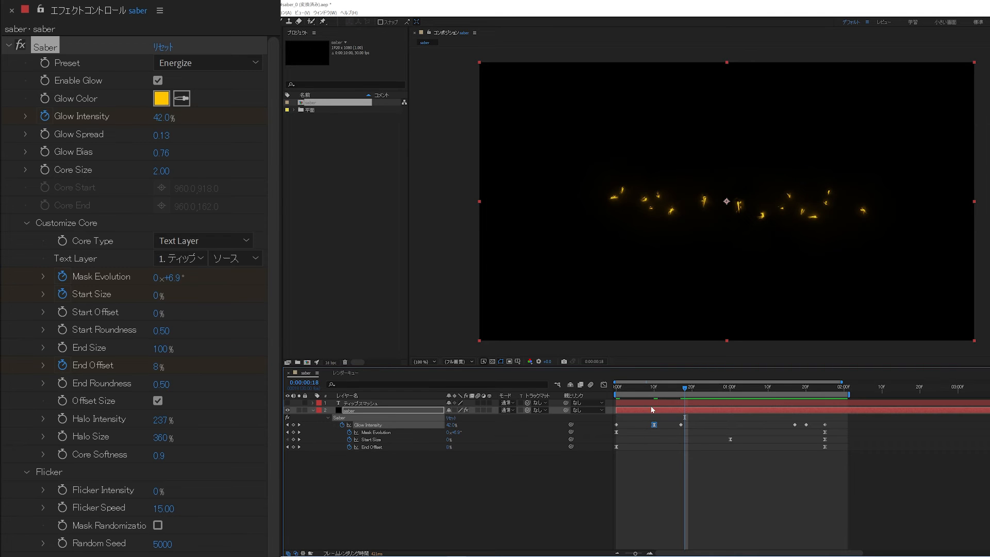
drag(634, 392, 809, 401)
click(807, 425)
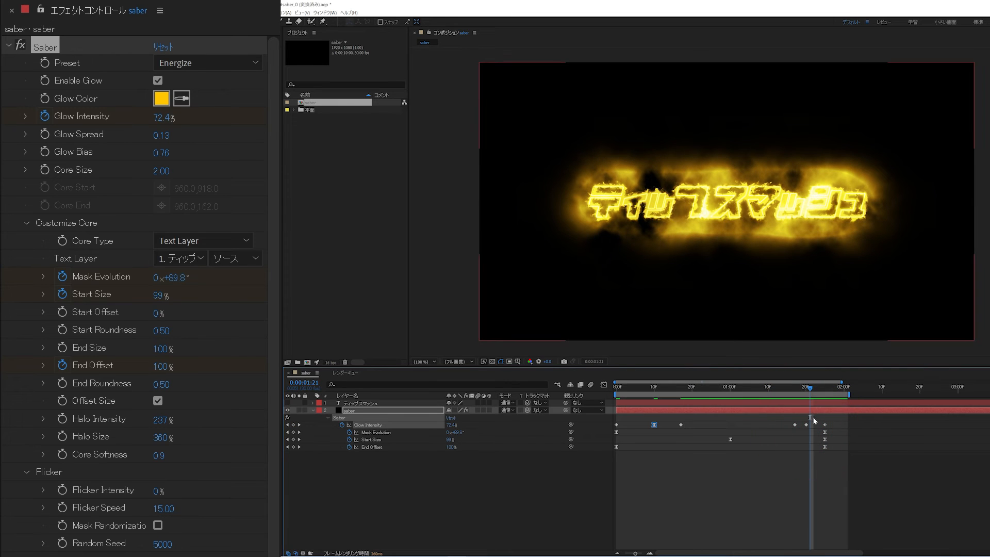
key(F9)
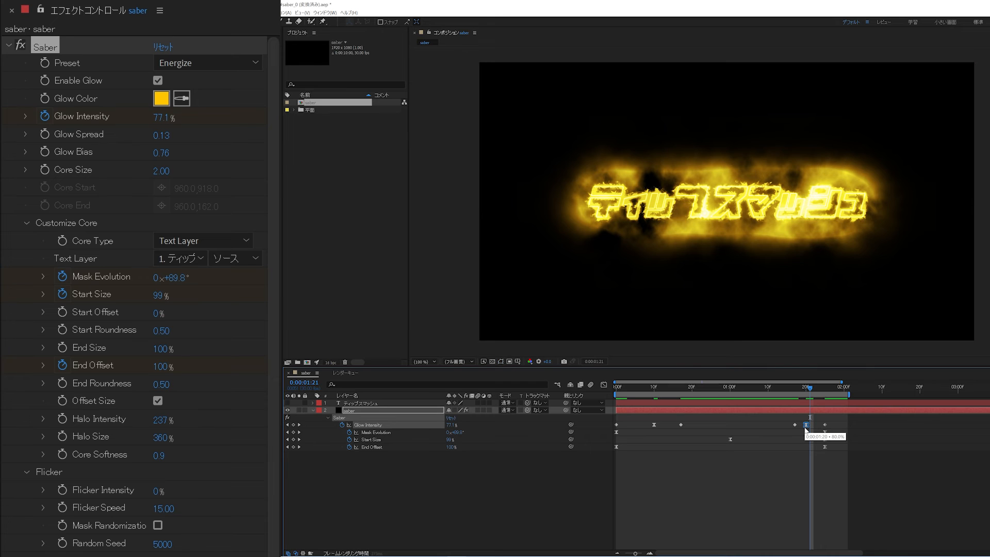
key(space)
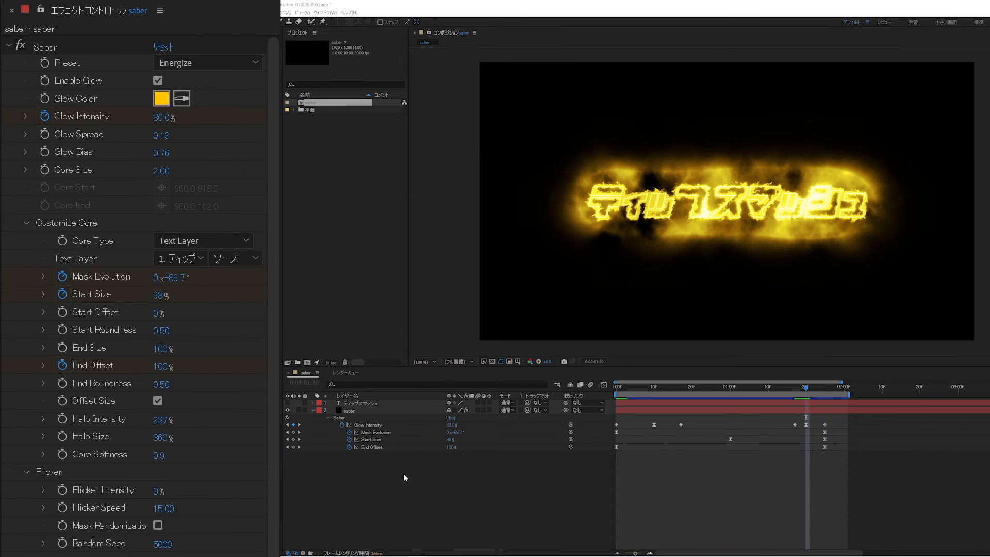
click(806, 421)
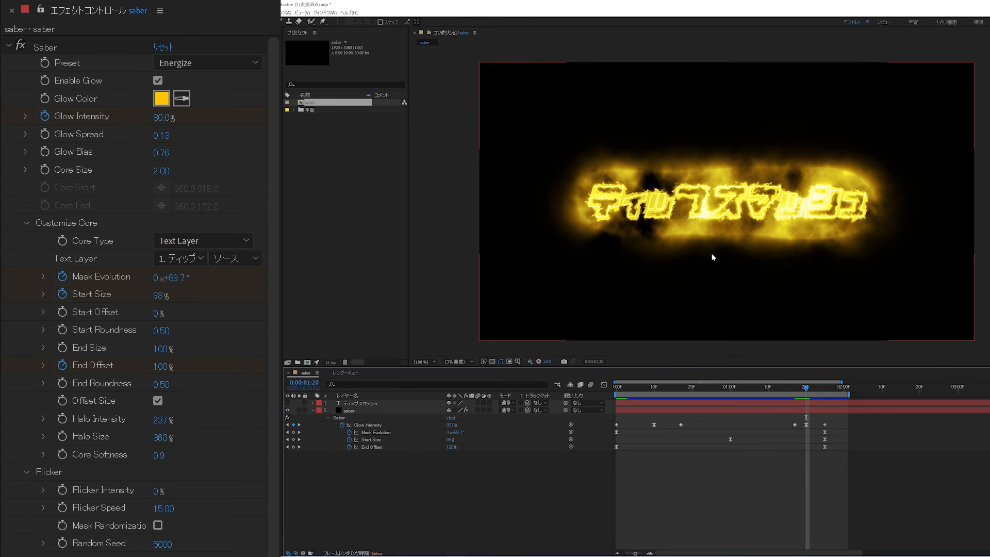
Set the Glow Intensity Multiplier to 40 in the Saber effect's Glow Settings.
scroll(271, 479, down, 10)
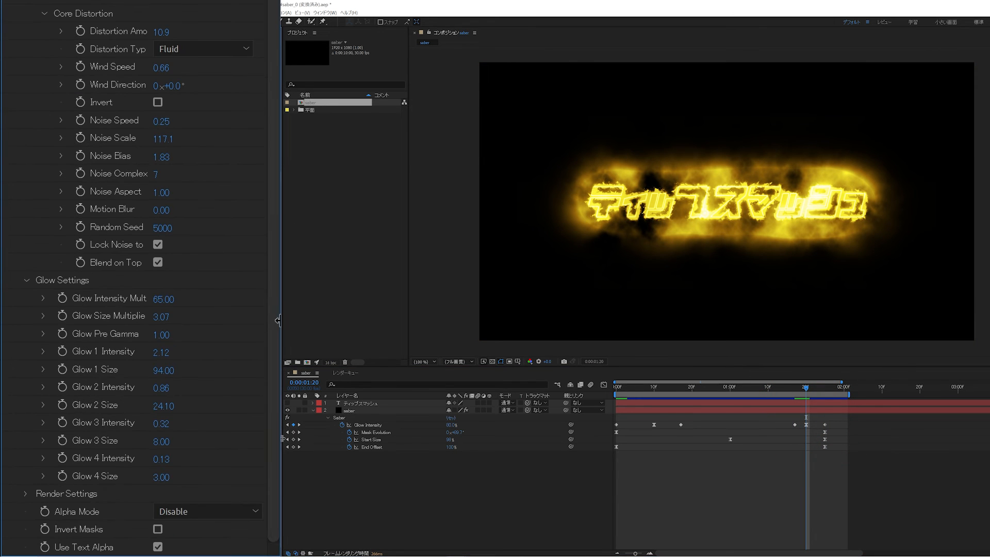
click(174, 299)
text(40)
key(Return)
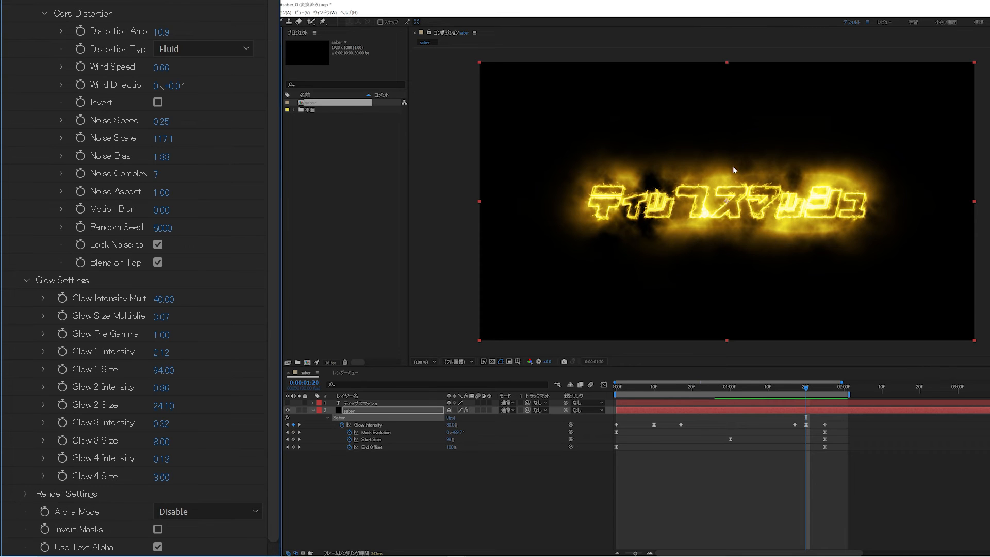
Set Glow 1 Intensity to 1 in the Saber effect's Glow Settings and preview the animation.
click(162, 353)
text(1)
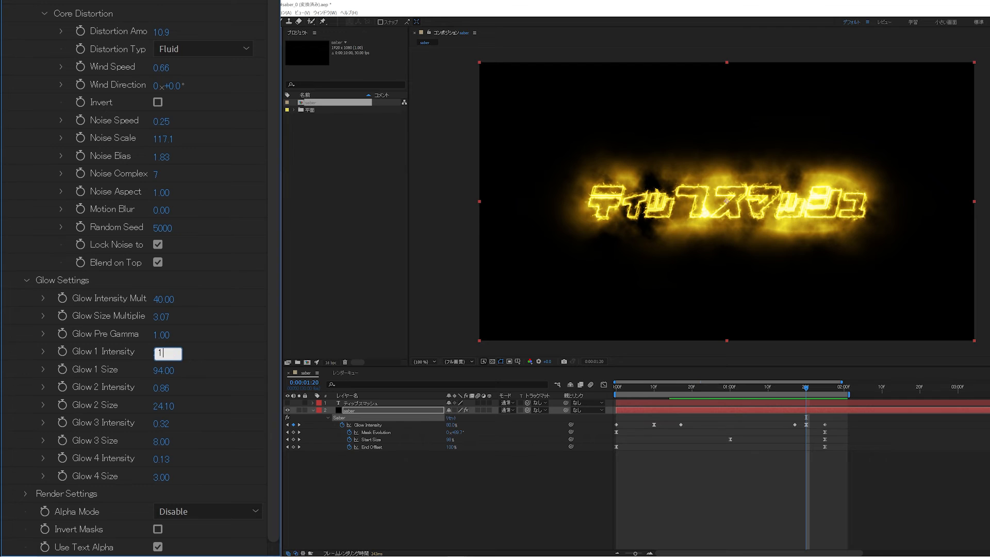
key(Return)
click(404, 506)
key(space)
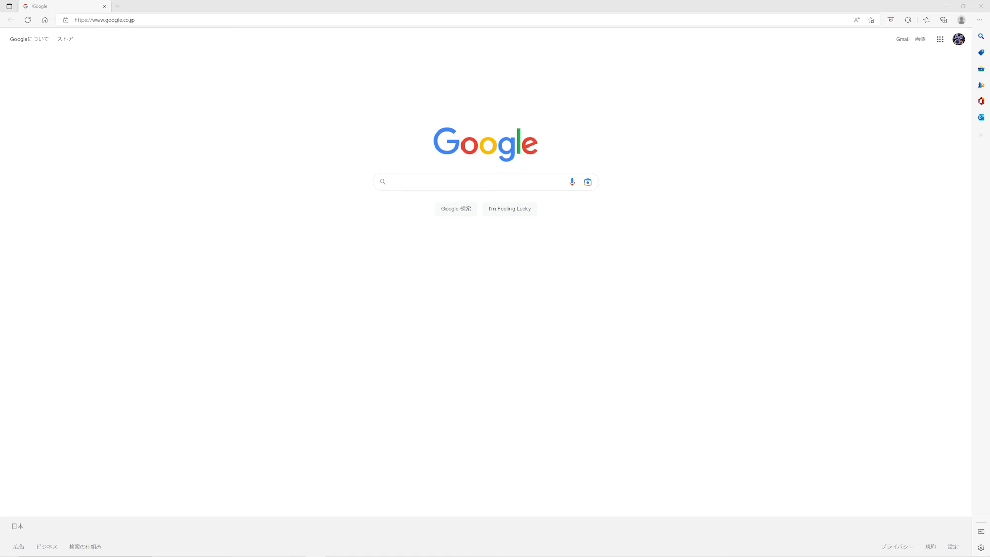
Switch to the web browser, search Google for "video copilot" and open the Video Copilot website.
click(470, 179)
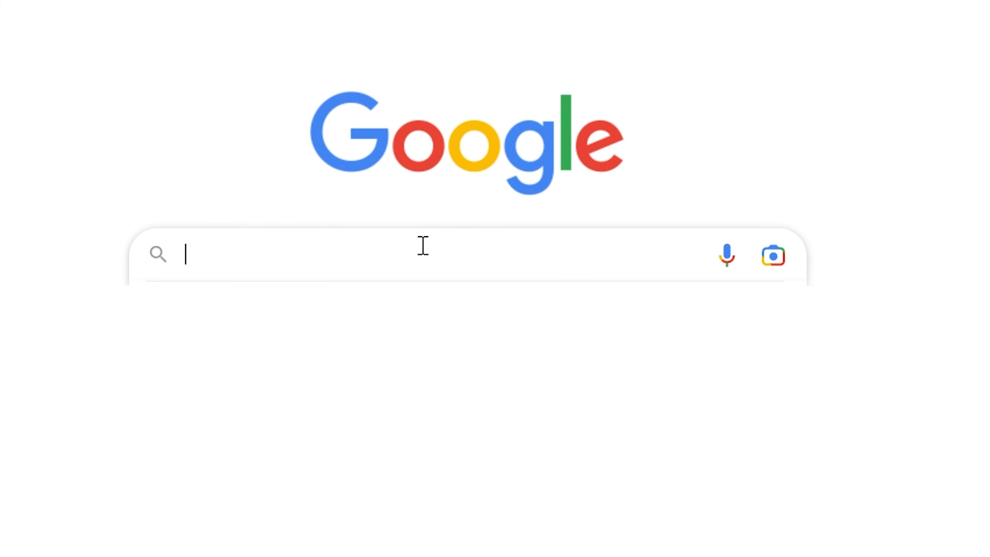
text(video copilot)
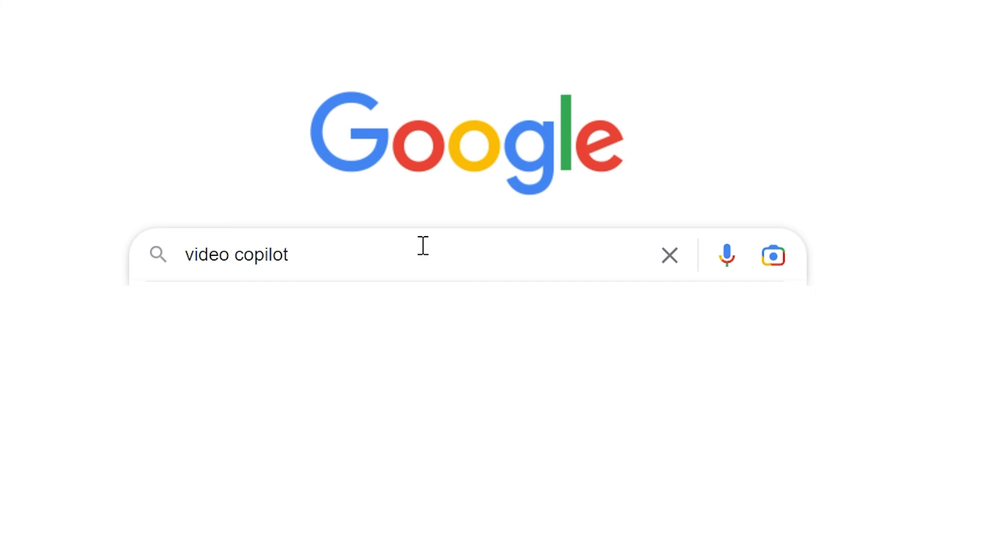
key(Return)
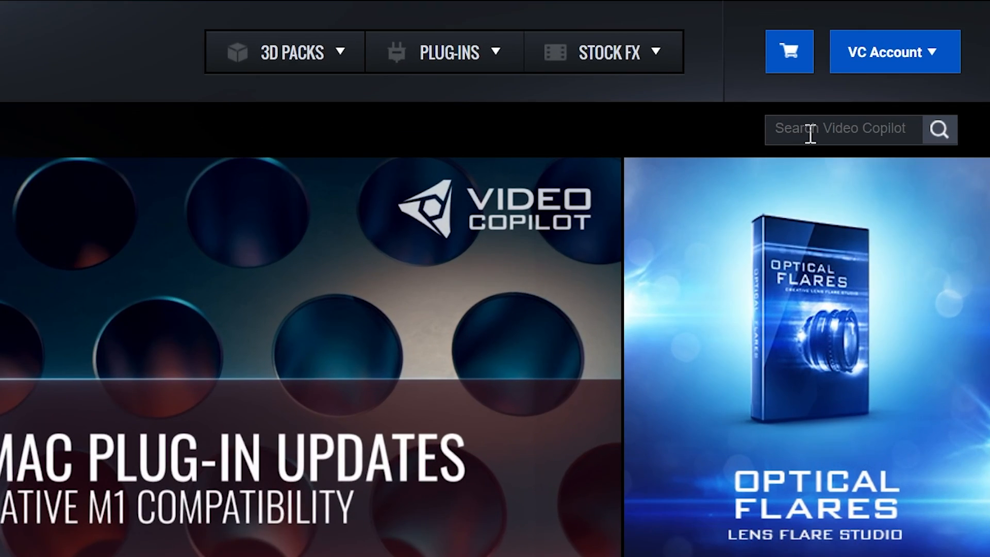
Search the Video Copilot site for "saber" and open the Saber Plug-in page.
click(811, 135)
text(saber)
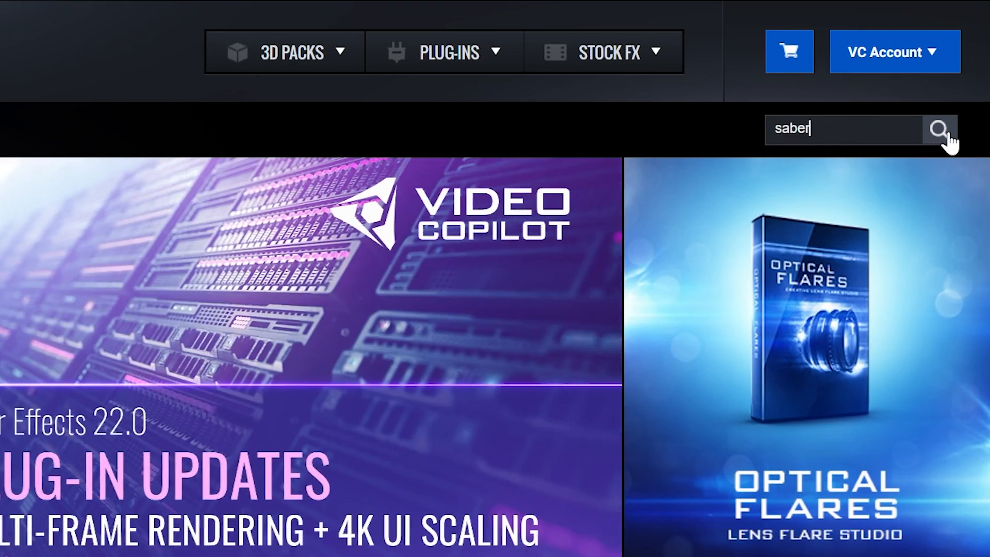
click(947, 137)
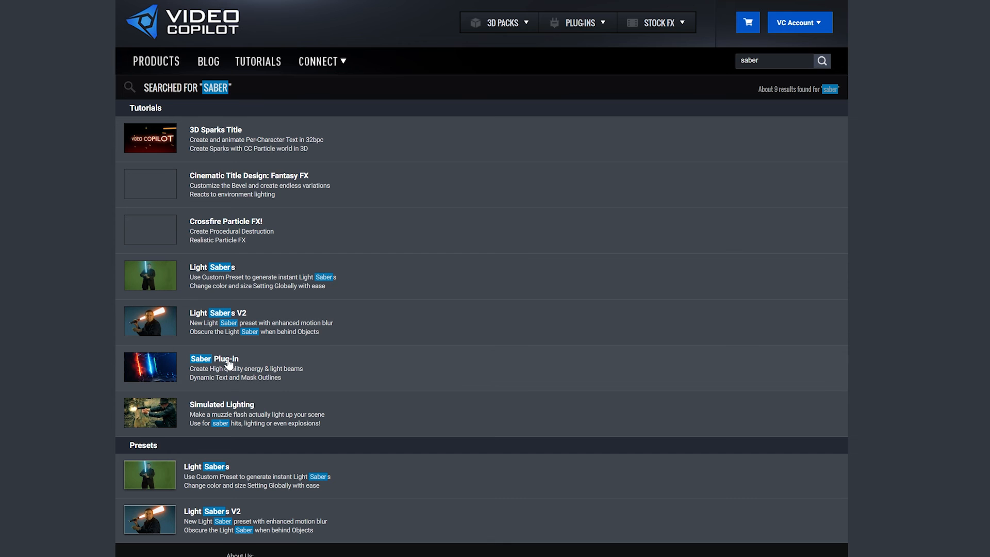
click(228, 361)
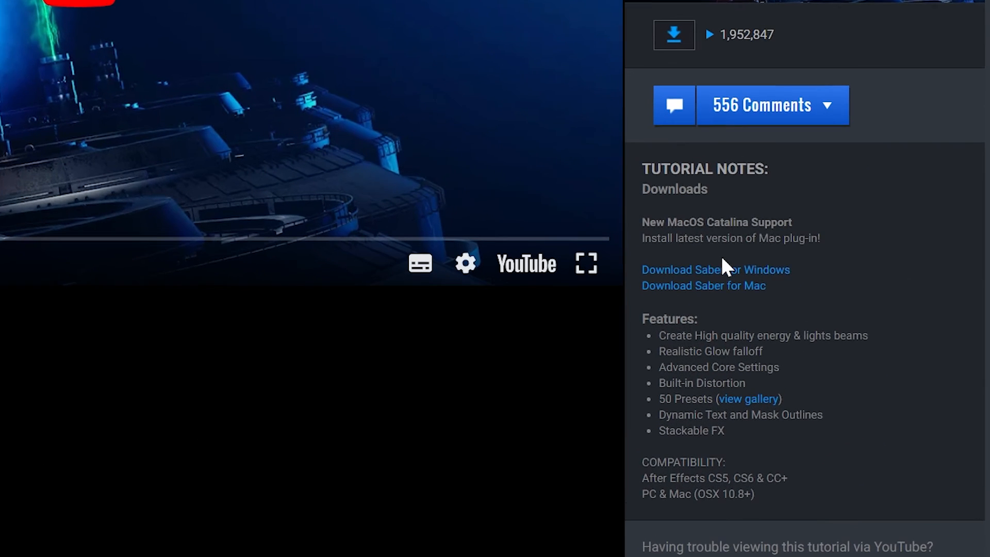
Download the Windows version of the Saber plug-in from the page's tutorial notes.
click(718, 350)
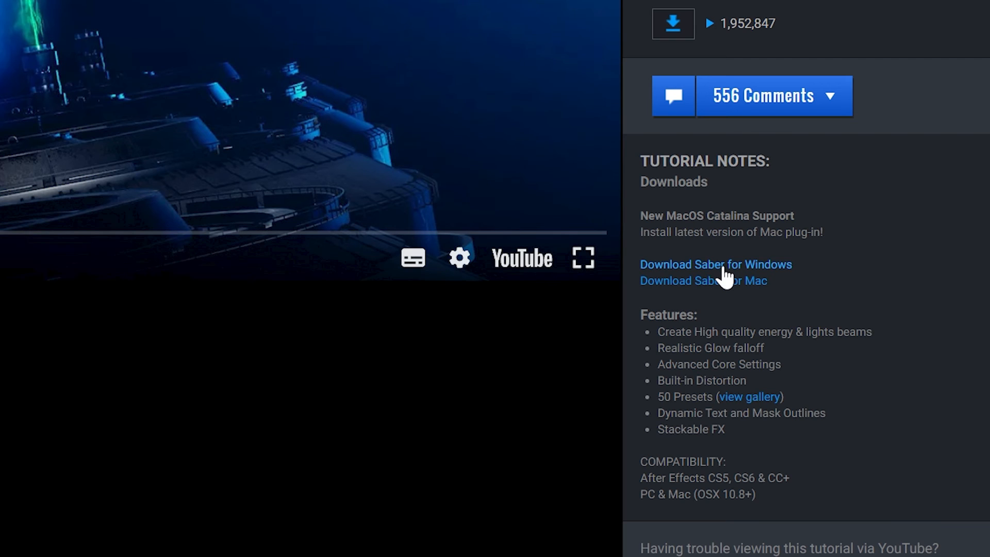
click(723, 284)
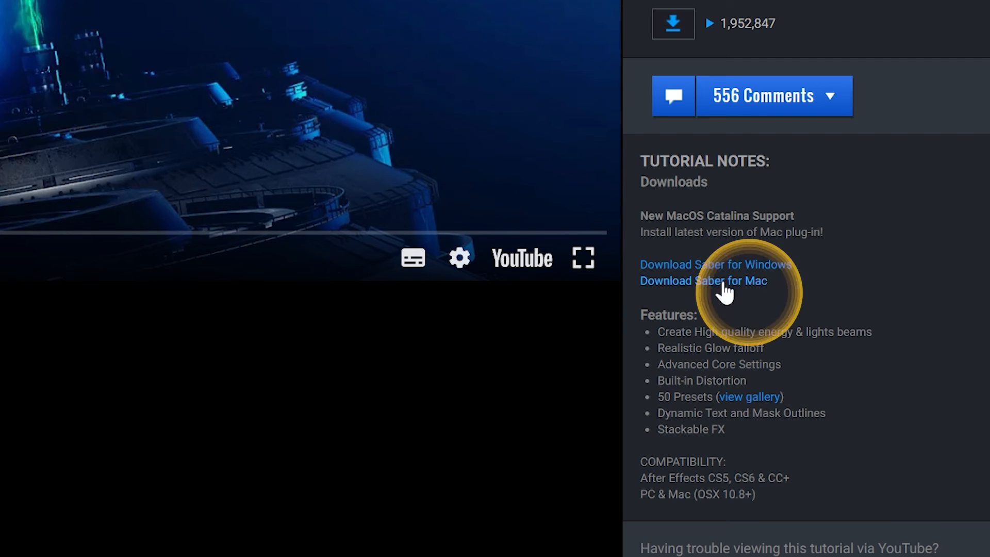
click(723, 284)
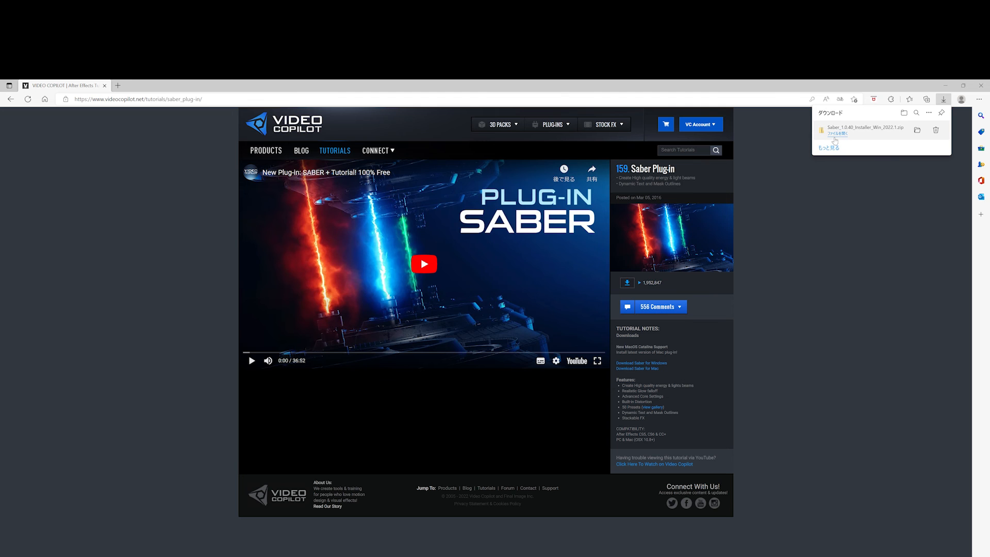
Show Saber_1.0.40_Installer_Win_2022.1.zip in its download folder and extract it to the default location.
click(919, 131)
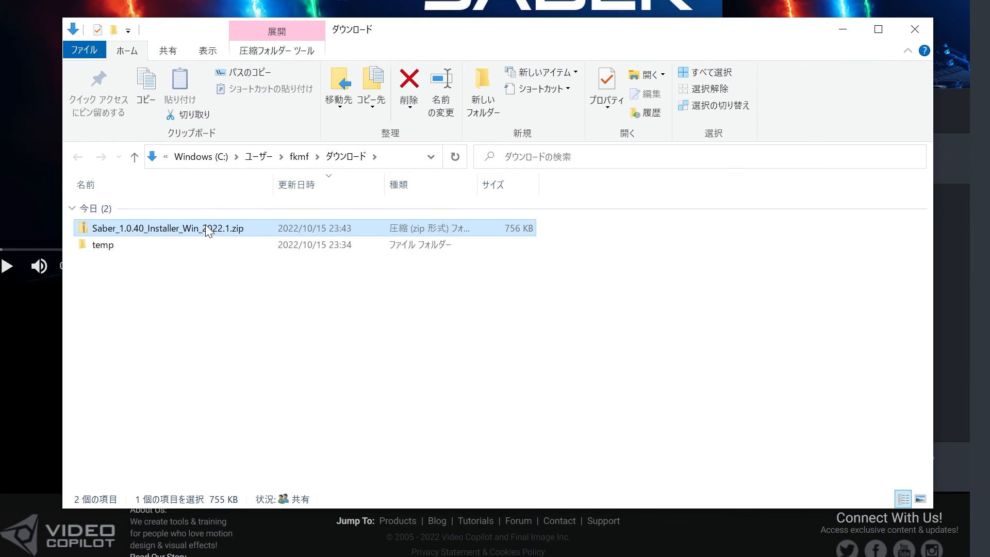
right_click(205, 228)
click(235, 291)
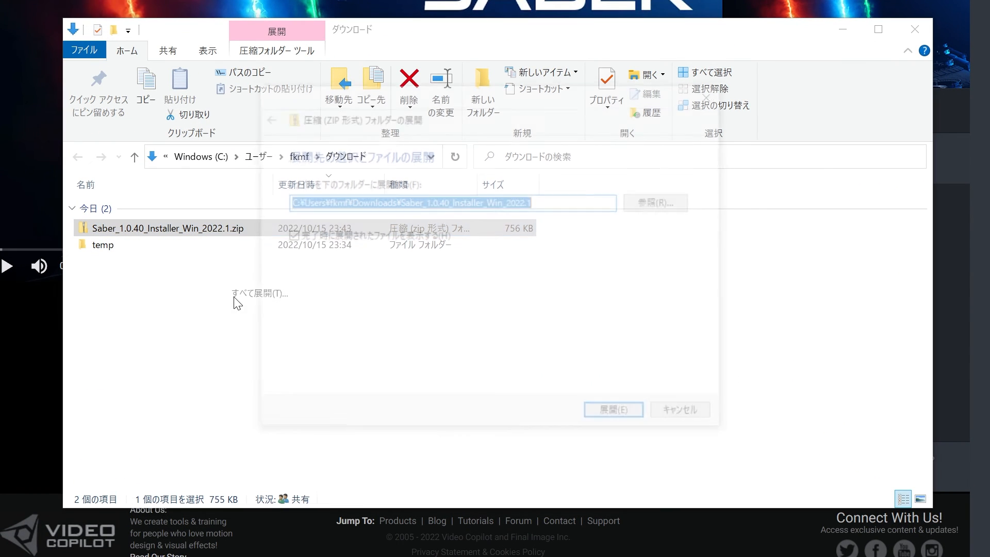
click(640, 419)
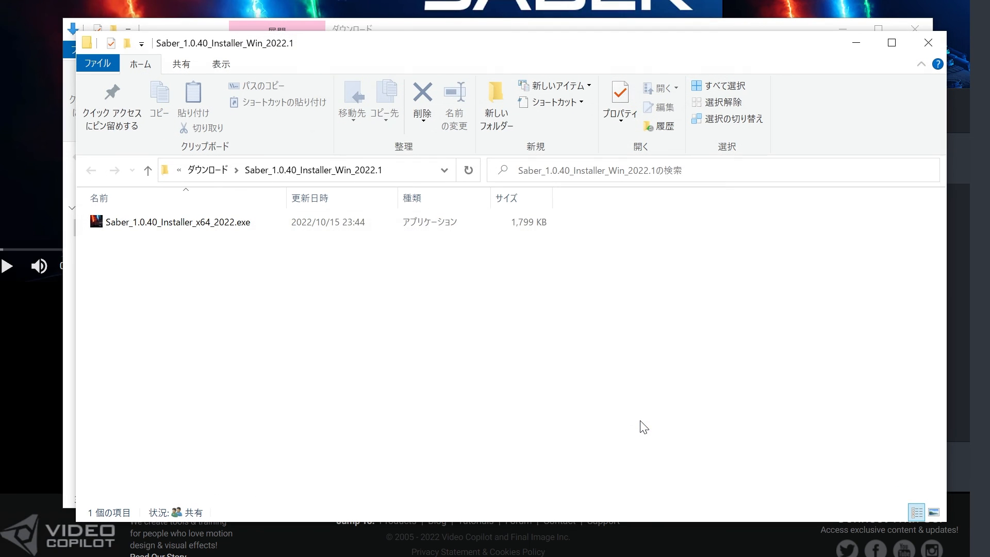
Run Saber_1.0.40_Installer_x64_2022.exe, accept the license agreement, and install the Saber plug-in.
click(191, 226)
double_click(191, 226)
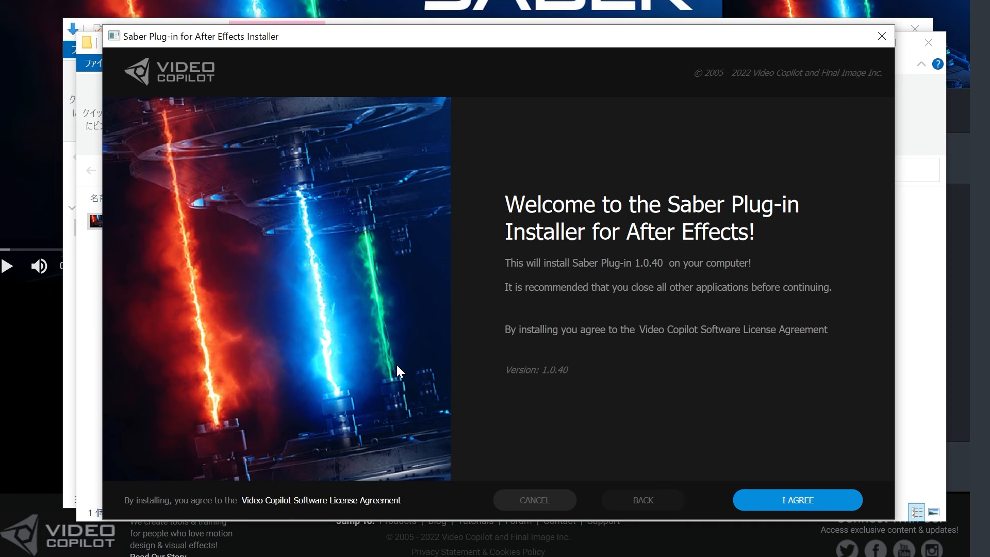
click(763, 500)
click(776, 503)
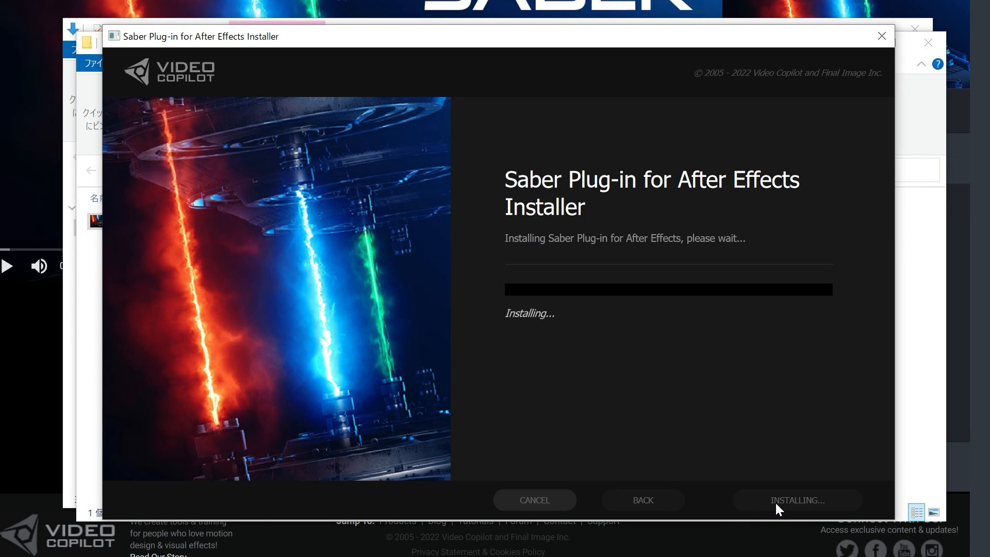
click(776, 503)
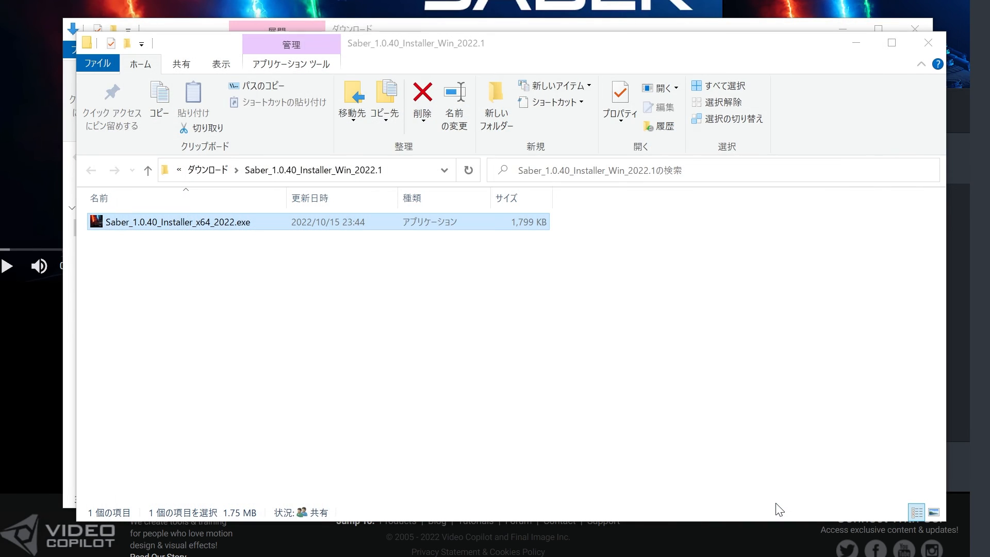
Browse on the C: drive to the Adobe After Effects 2021 folder under Program Files and Adobe.
click(148, 170)
click(147, 170)
click(147, 170)
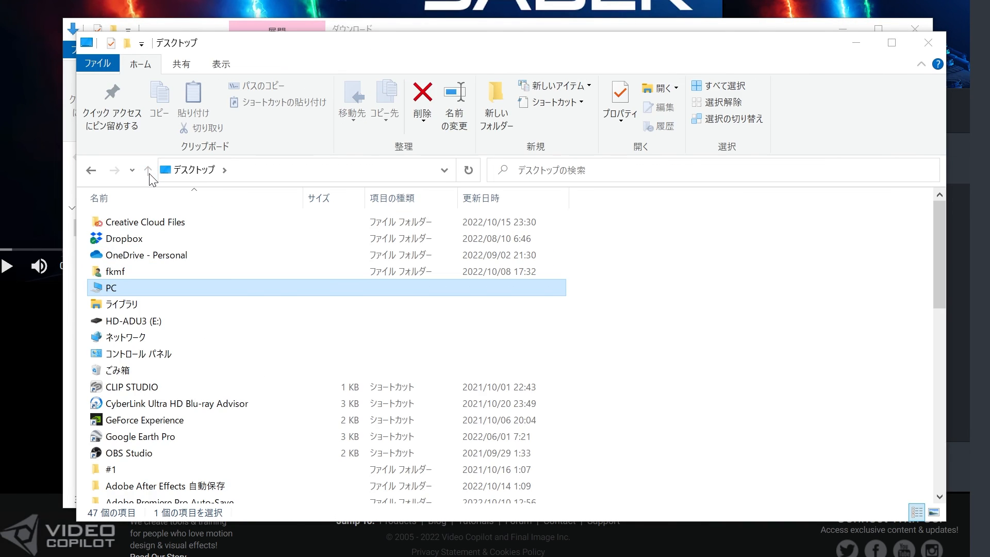
double_click(120, 288)
double_click(133, 381)
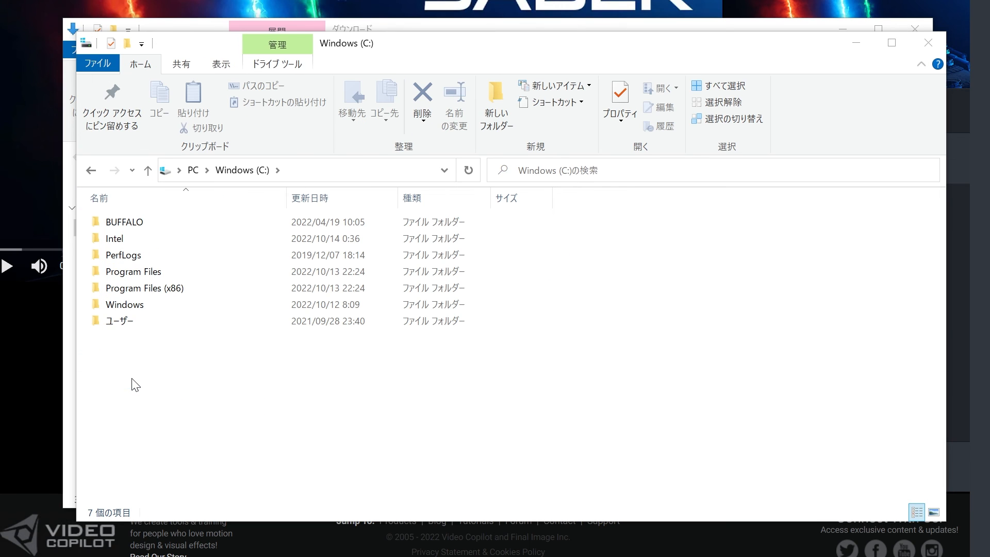
double_click(123, 271)
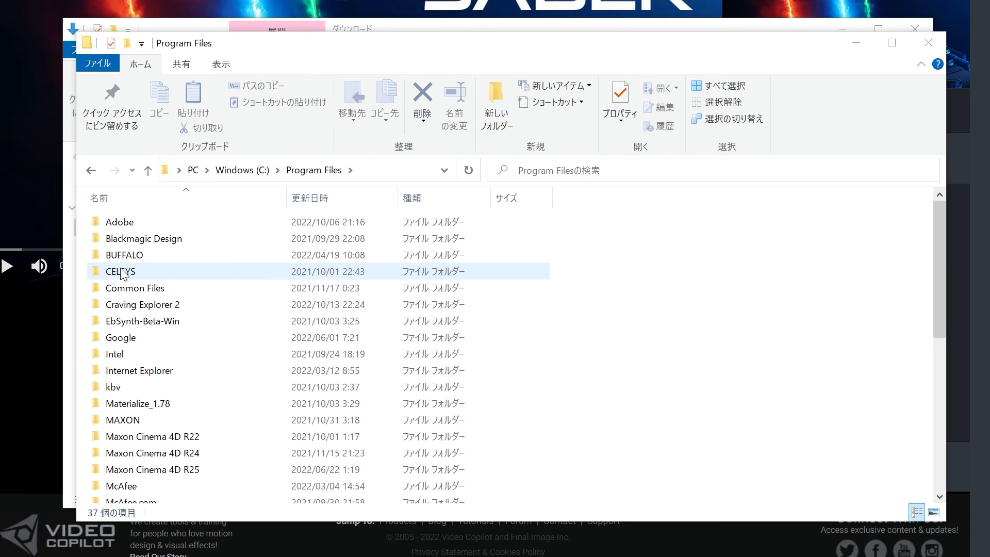
double_click(122, 223)
double_click(122, 223)
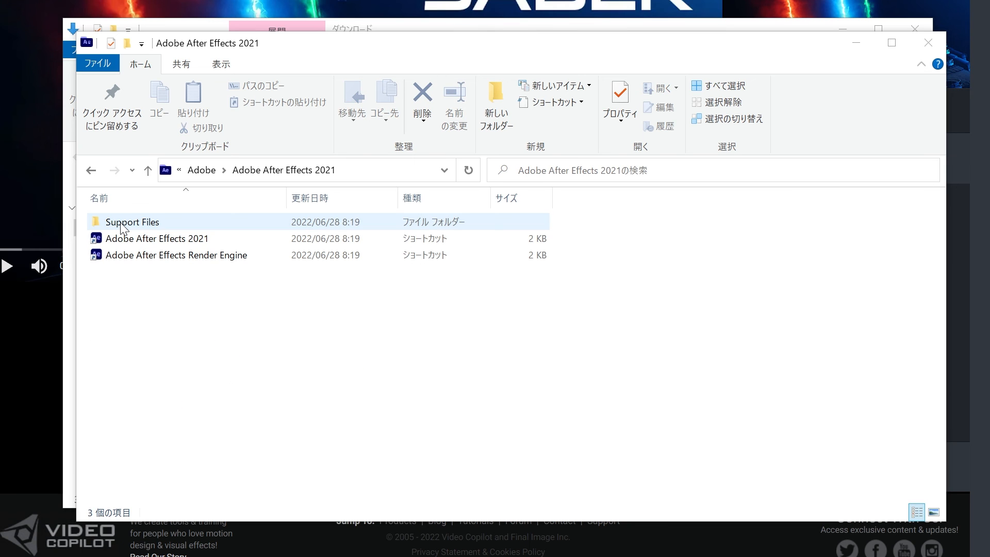
Open Support Files, Plug-ins and VideoCopilot within the Adobe After Effects 2021 folder, and select Saber.aex.
double_click(121, 224)
key(p)
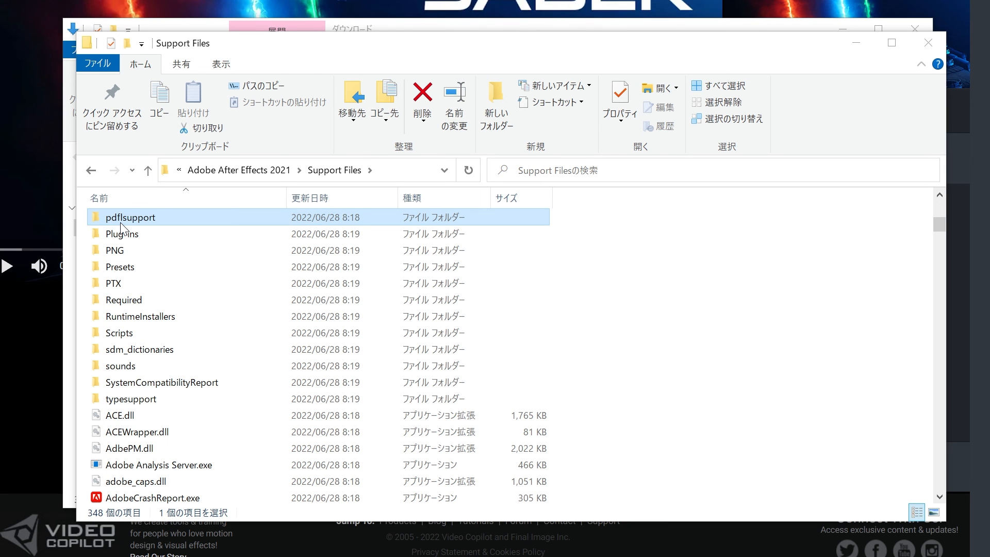
double_click(122, 233)
scroll(133, 278, down, 9)
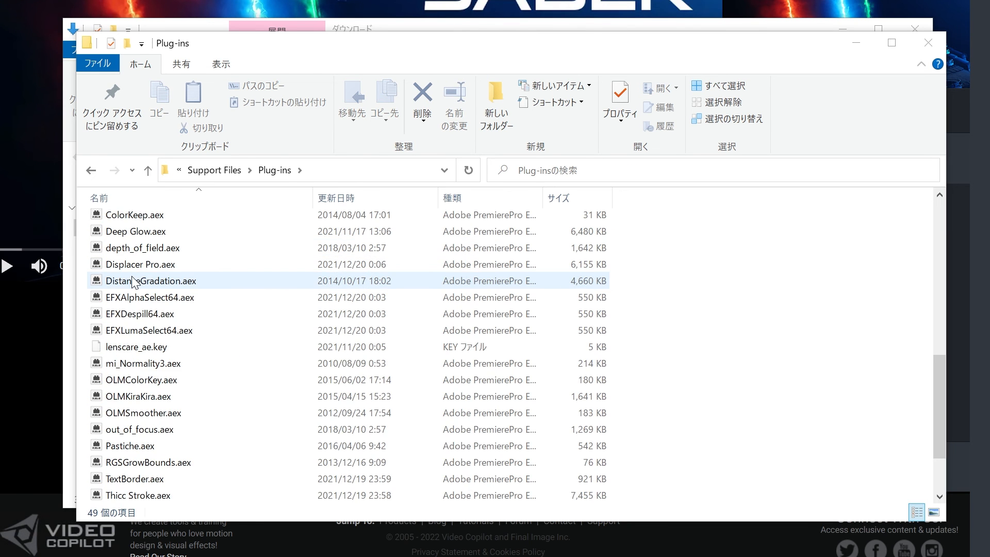
scroll(133, 283, up, 4)
double_click(133, 317)
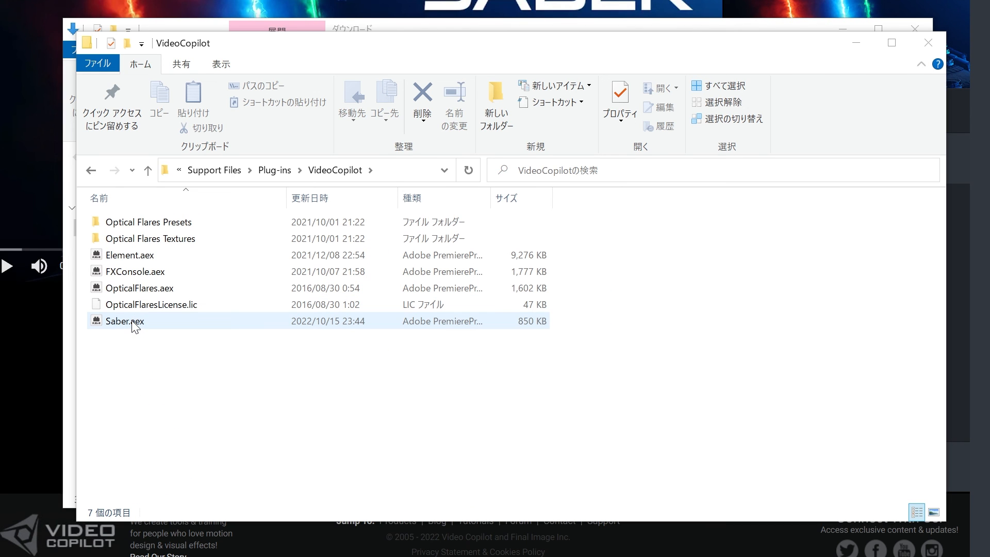
click(134, 323)
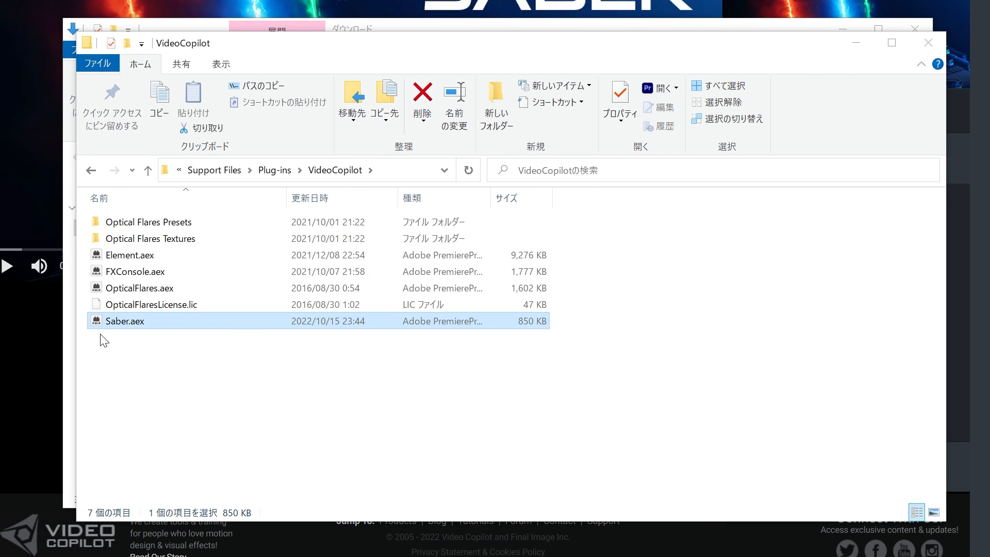